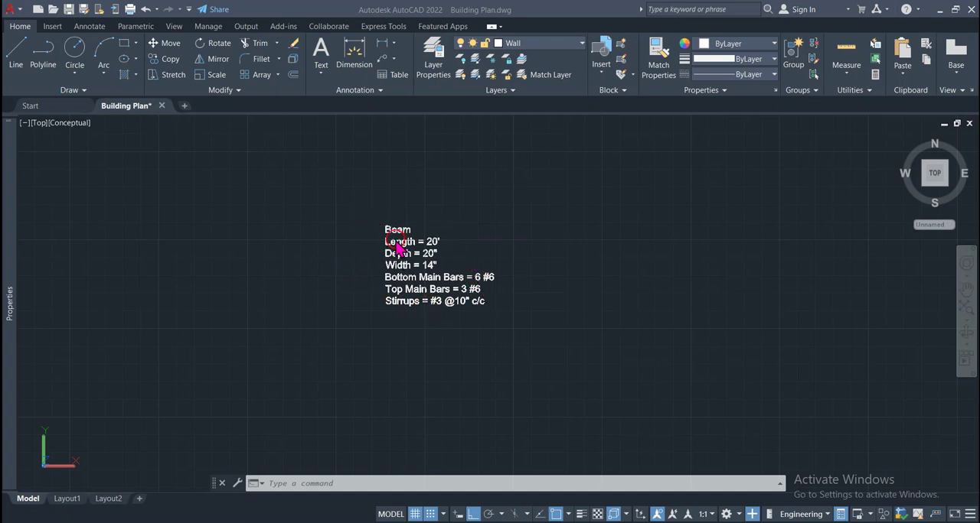
Examine the beam specification note for its dimensions, main bars and stirrups, and dismiss the CONNECTION Client sign-in window
scroll(397, 245, up, 3)
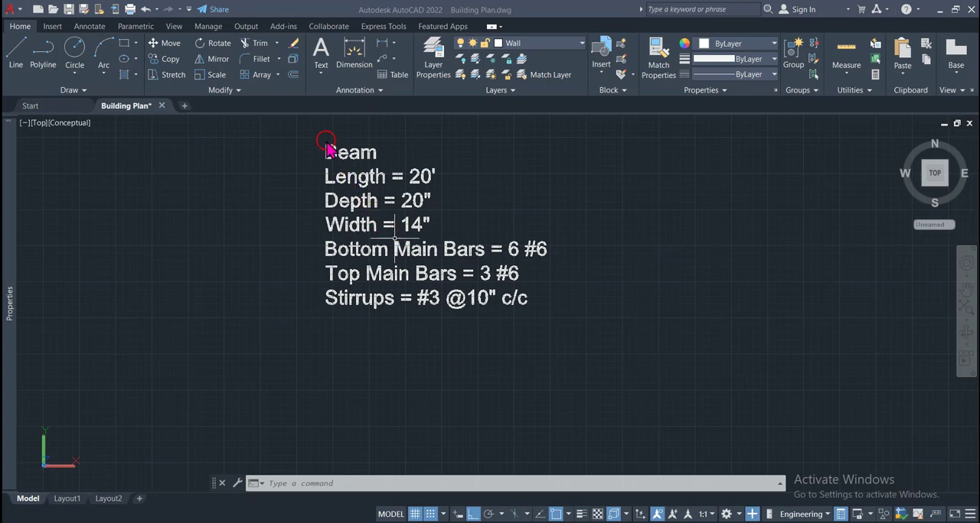
scroll(394, 239, up, 3)
scroll(327, 141, down, 4)
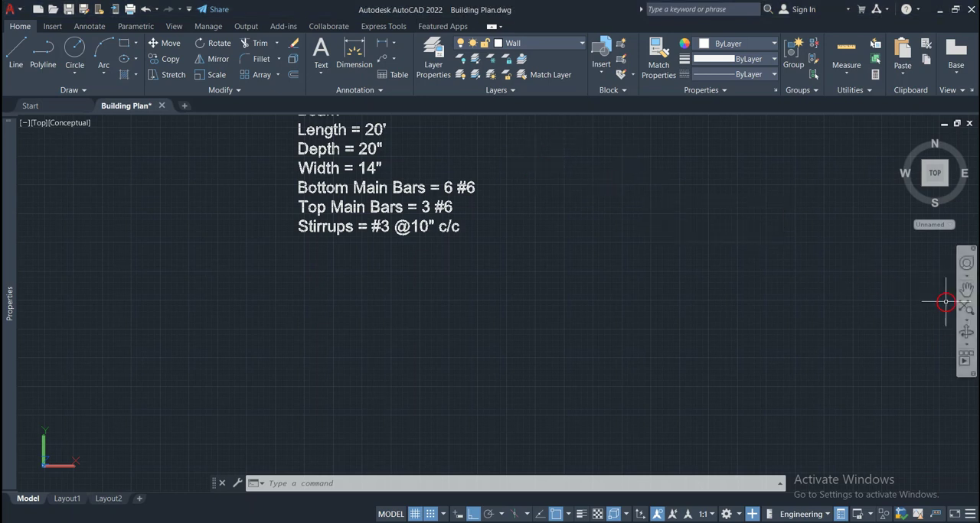
click(966, 288)
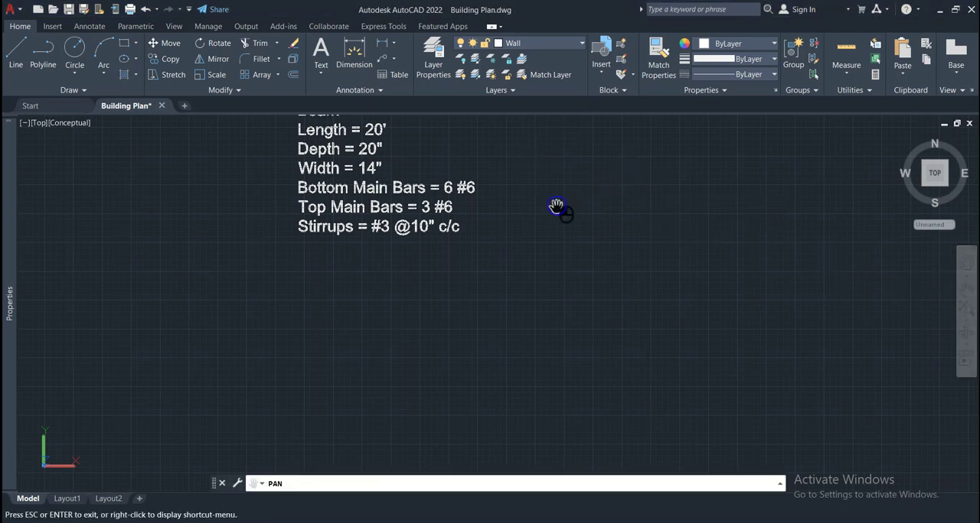
drag(556, 206, 571, 271)
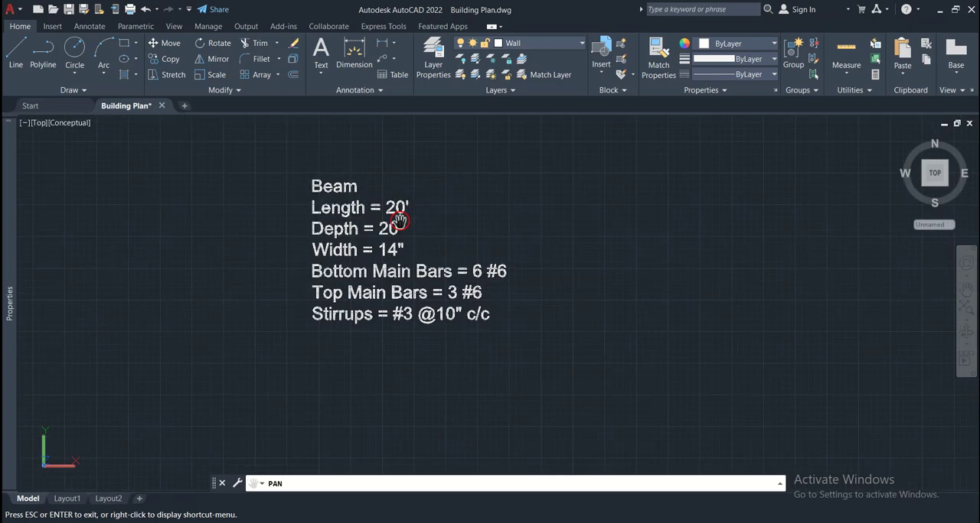
scroll(399, 222, up, 3)
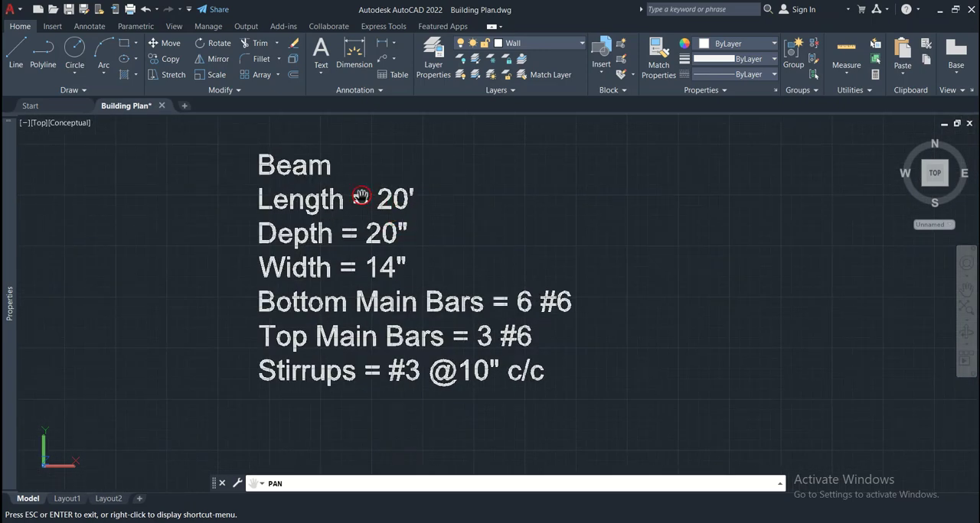
scroll(361, 195, up, 1)
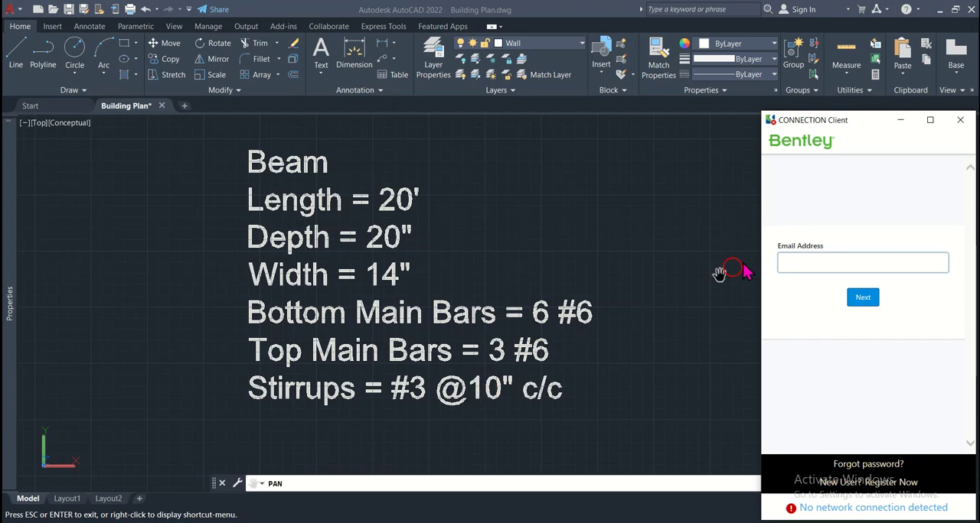
click(960, 120)
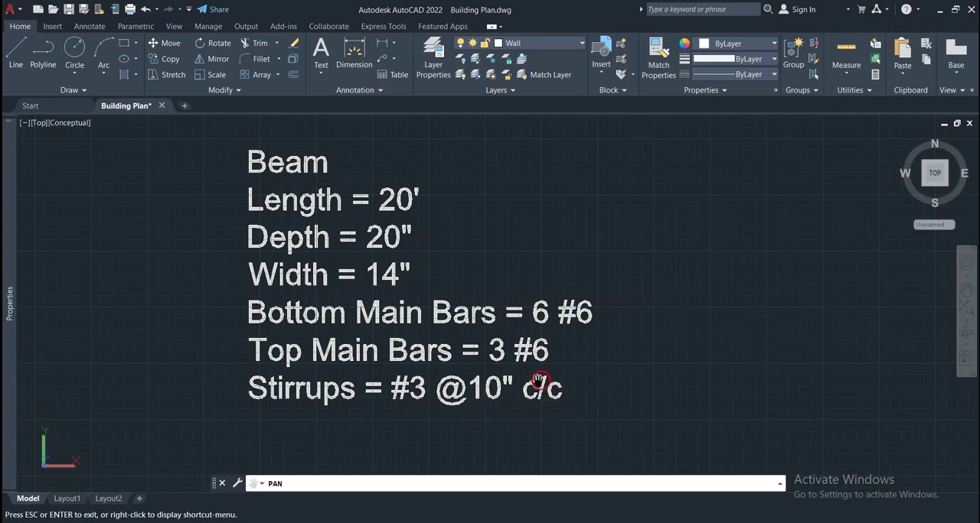
scroll(448, 381, down, 2)
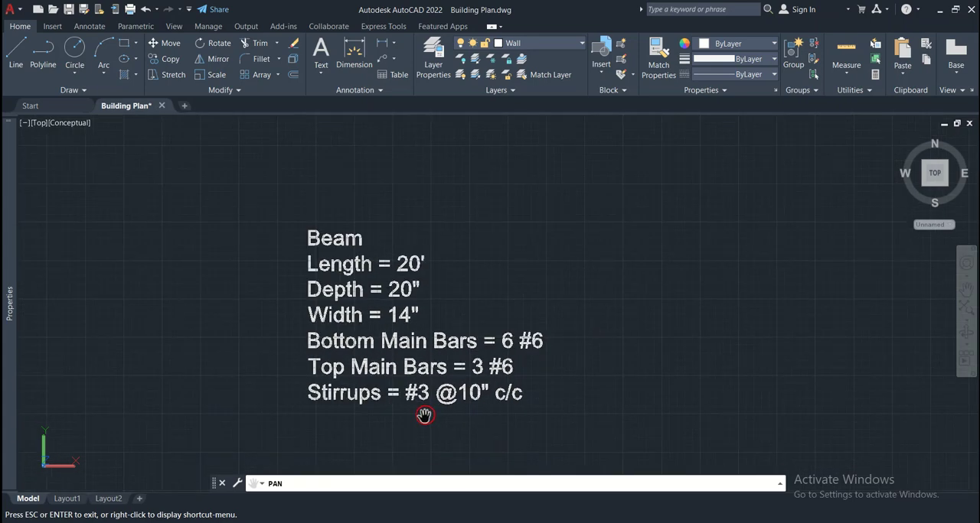
Draw a horizontal line 20' long below the beam specification note as the beam's top edge
mouse_move(426, 416)
mouse_down()
mouse_move(321, 365)
mouse_move(352, 250)
mouse_move(292, 189)
mouse_up()
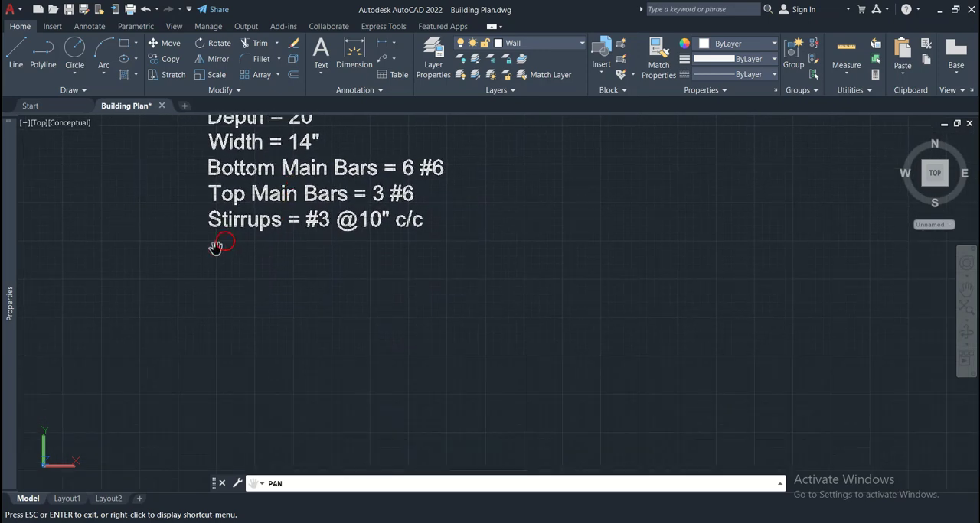
click(18, 56)
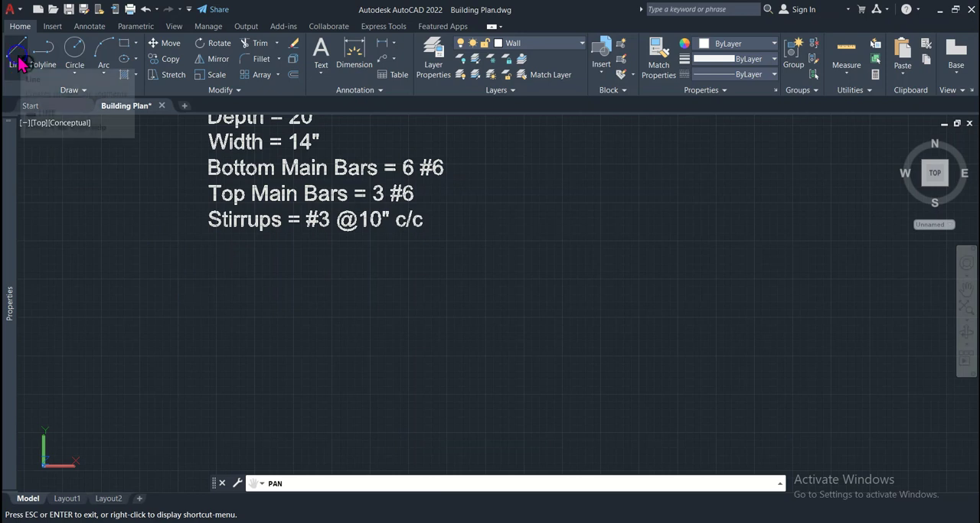
click(115, 288)
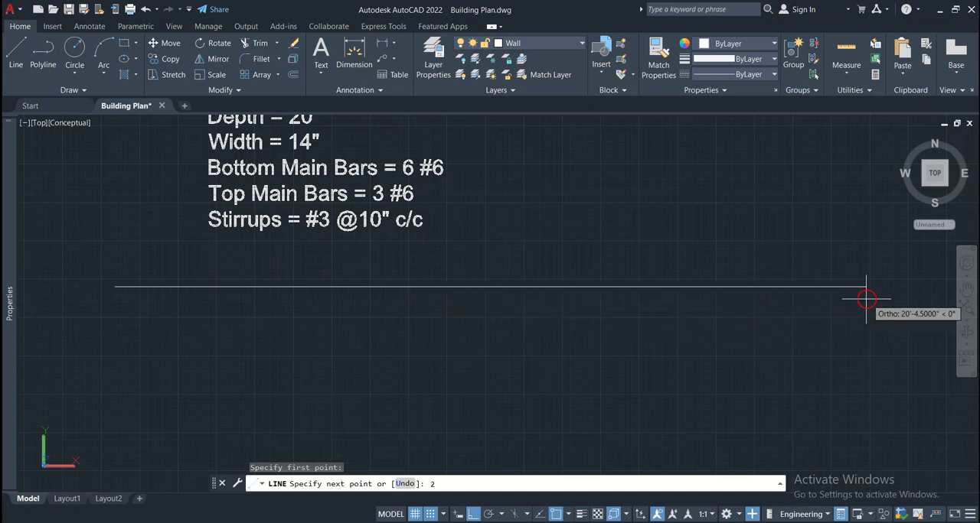
text(20')
key(Return)
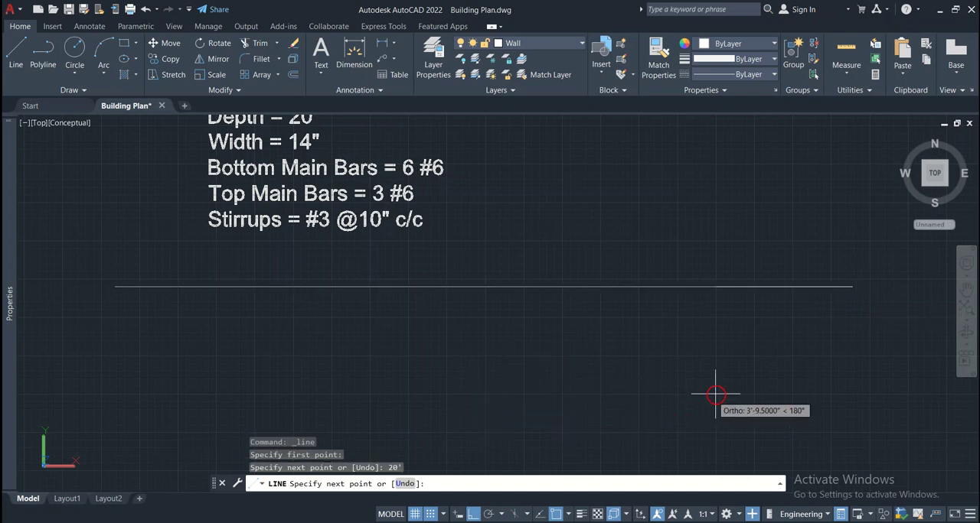
key(Return)
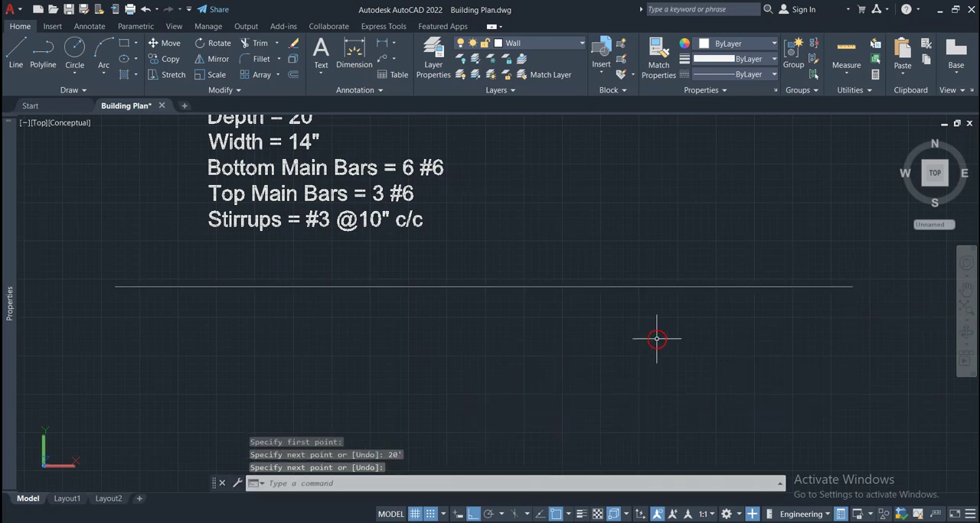
click(581, 287)
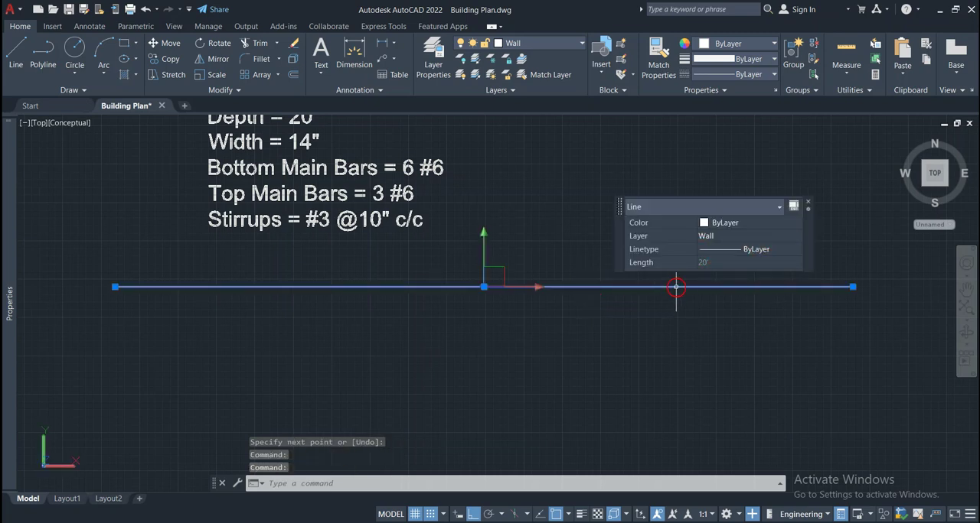
key(Escape)
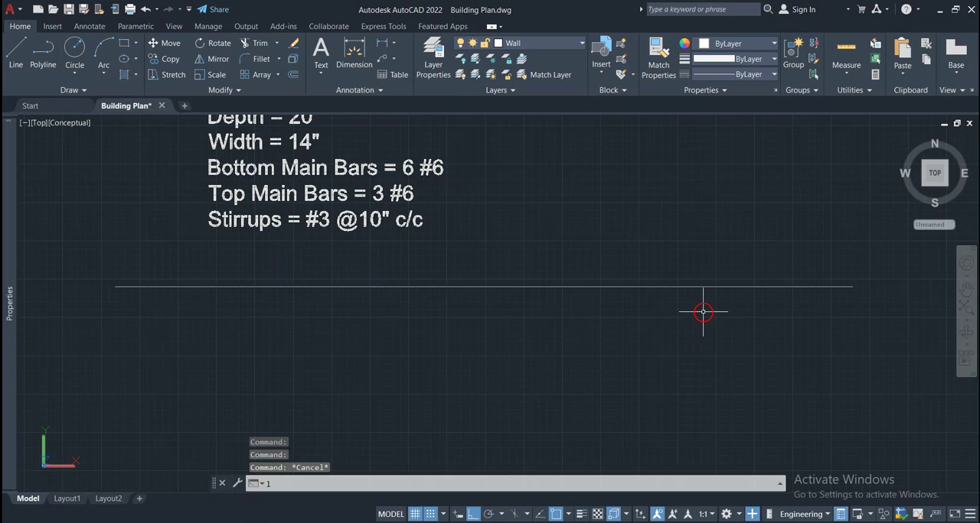
Complete the beam outline with lines 20" down from the right endpoint, 20' back left, and up to the starting corner
key(Return)
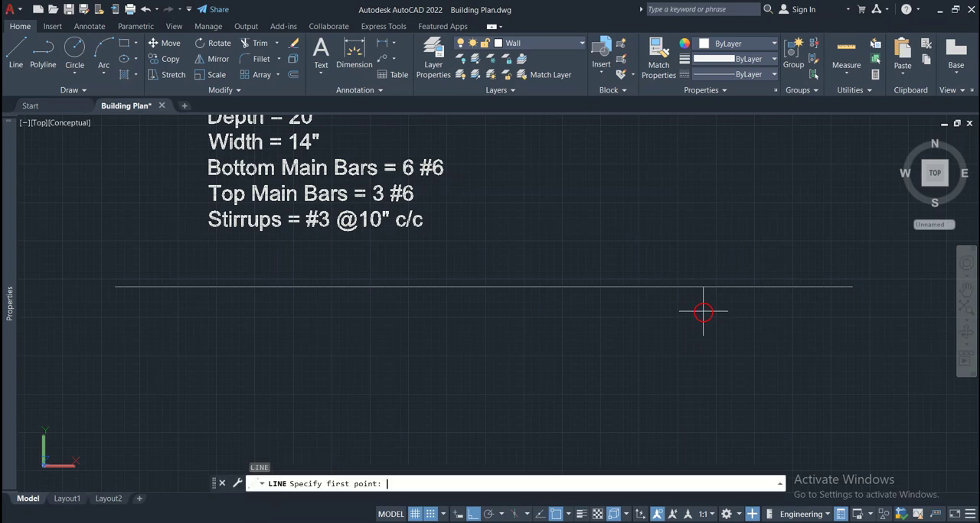
click(853, 287)
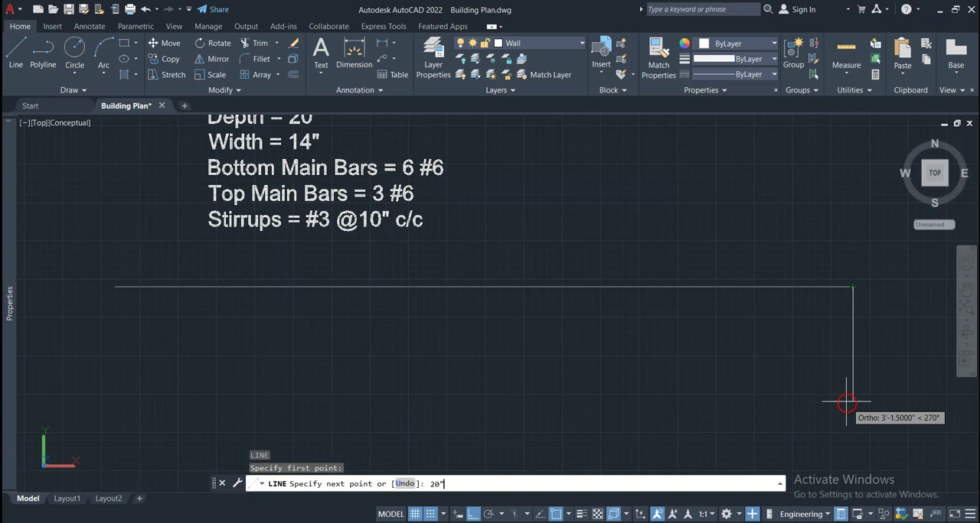
key(Return)
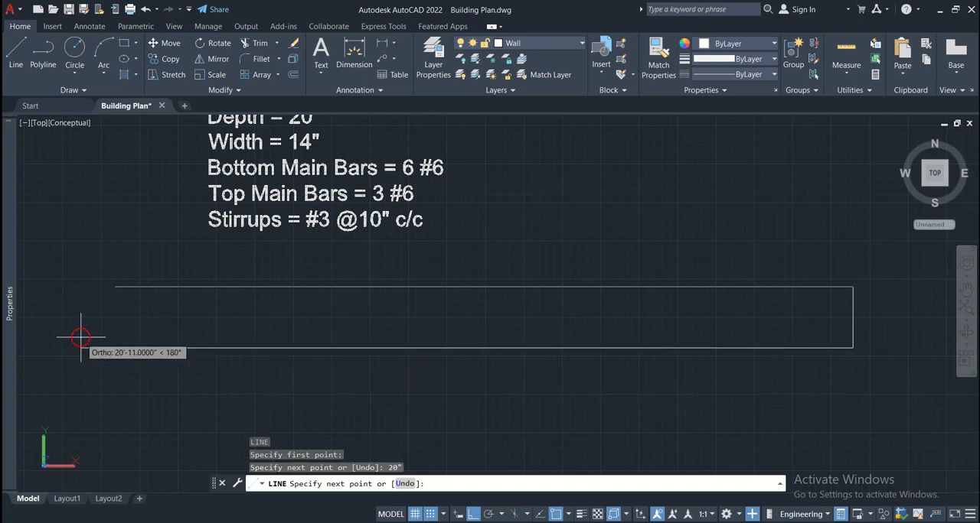
text(20)
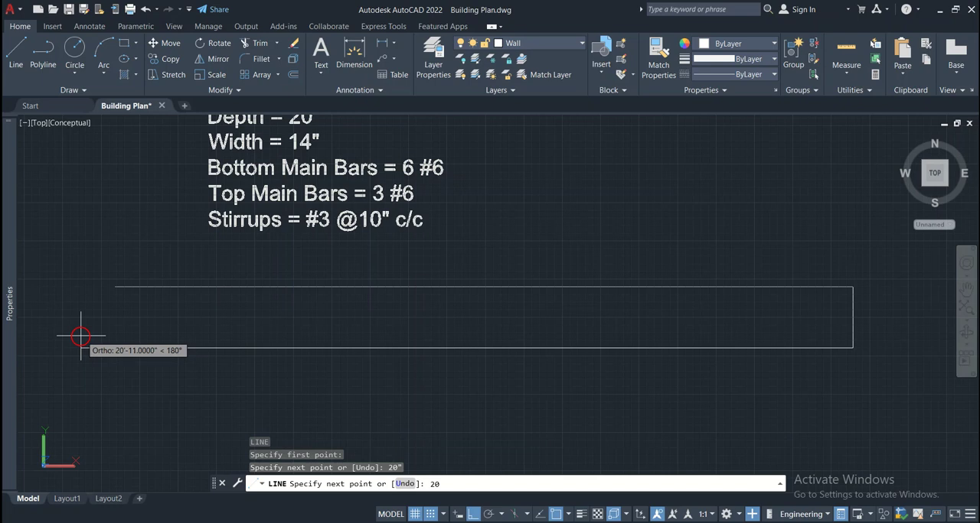
text(')
key(Return)
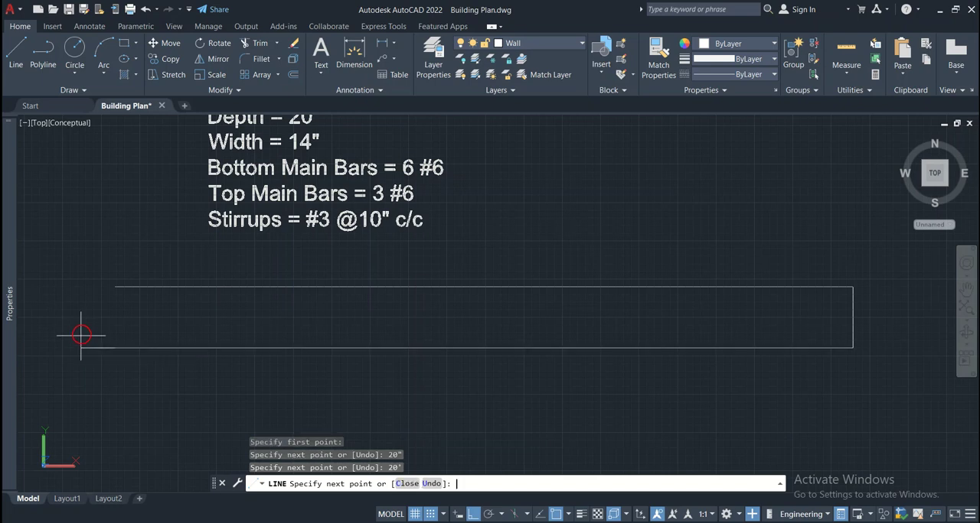
click(116, 286)
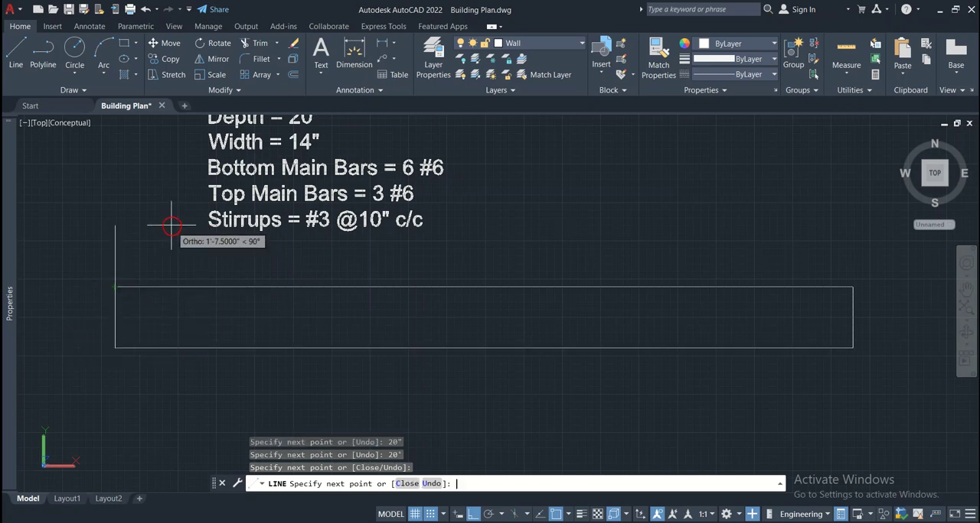
key(Return)
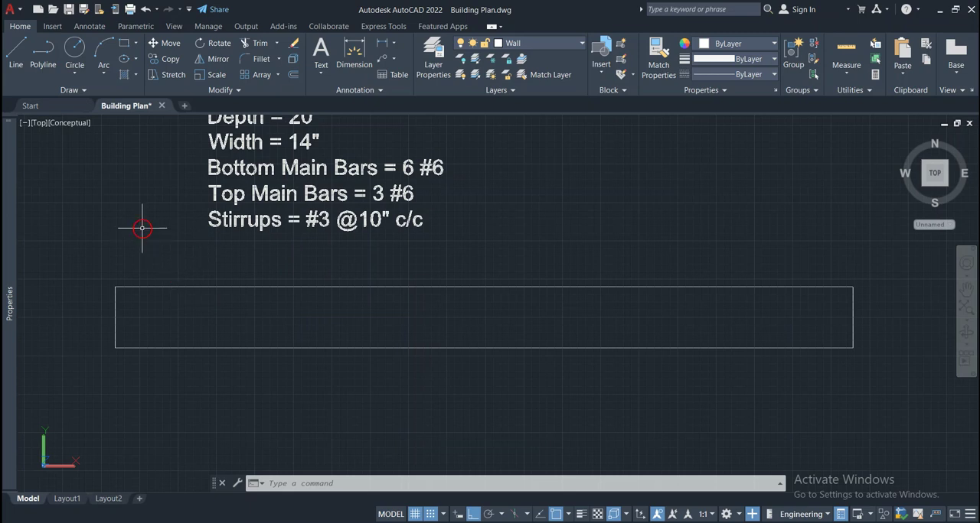
Draw a 1" by 1" rectangle starting at the beam outline's upper-left corner
click(19, 57)
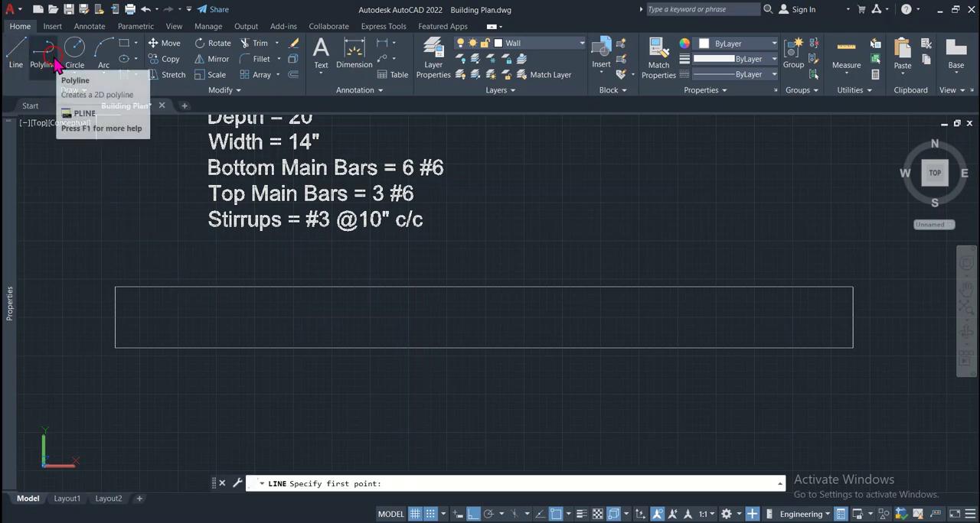
click(125, 44)
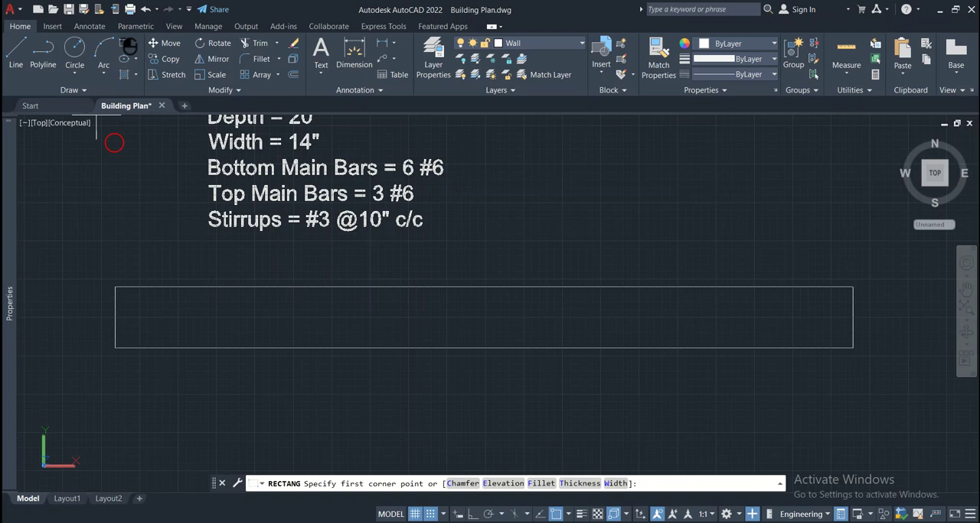
click(115, 288)
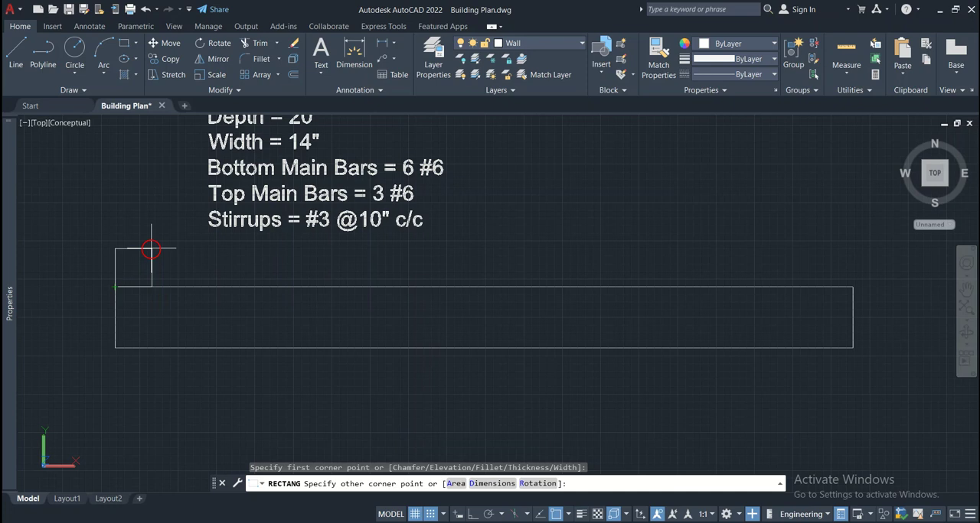
text(@)
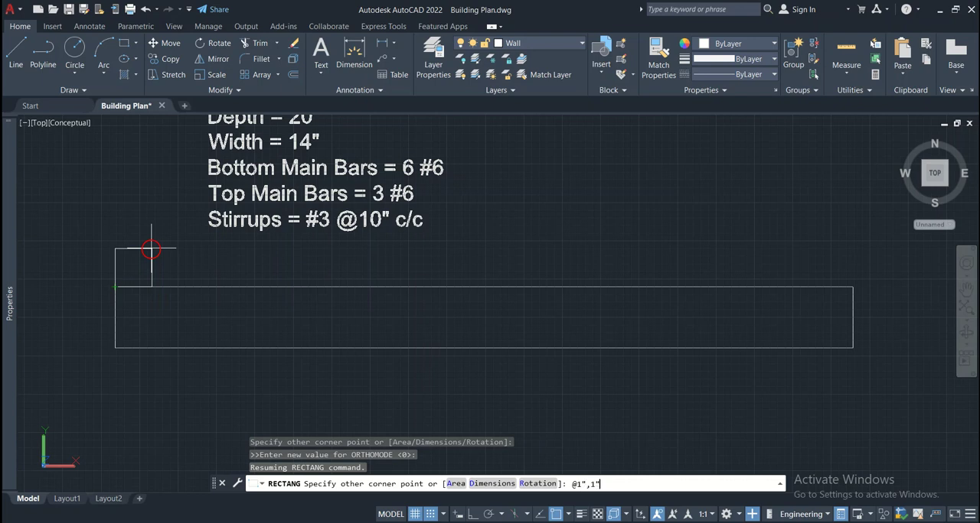
text(1",1")
key(Return)
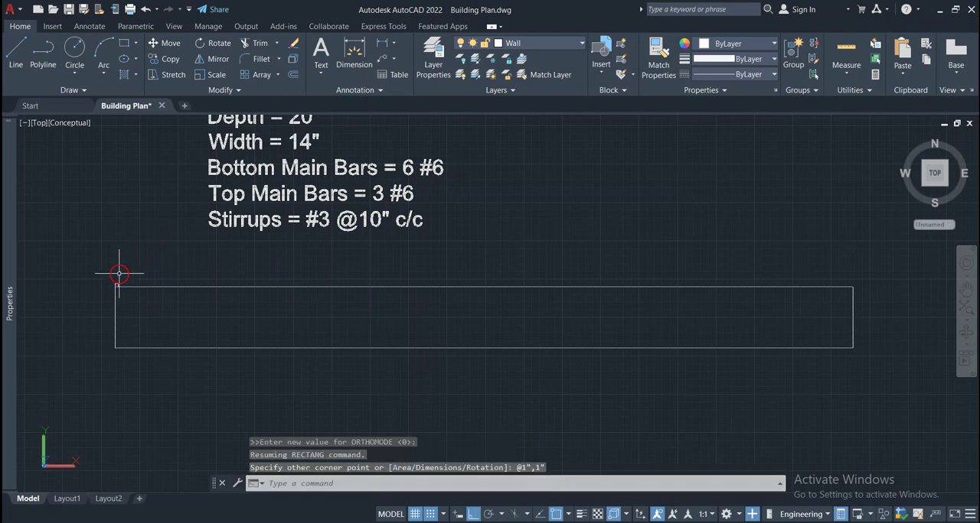
Move the small square down by its own height so its upper-left corner meets the beam's upper-left corner
scroll(116, 279, up, 4)
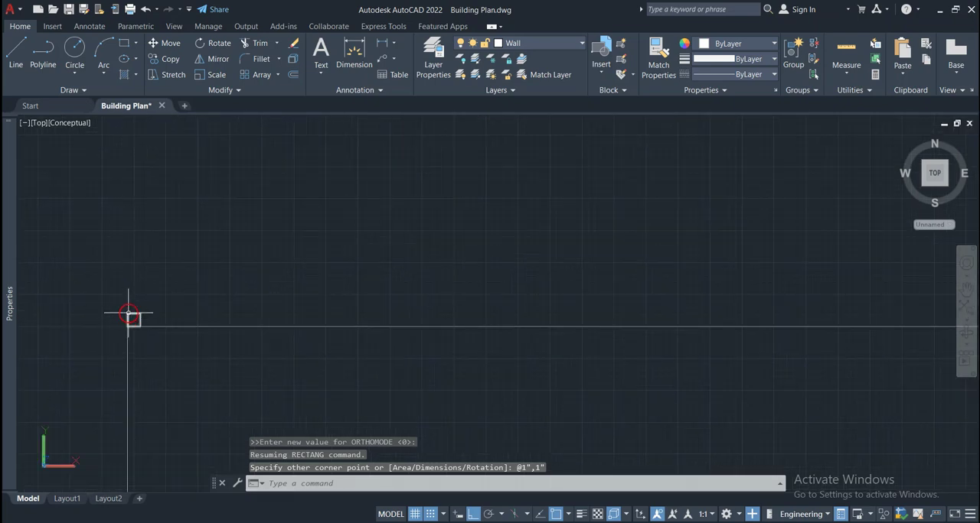
click(131, 316)
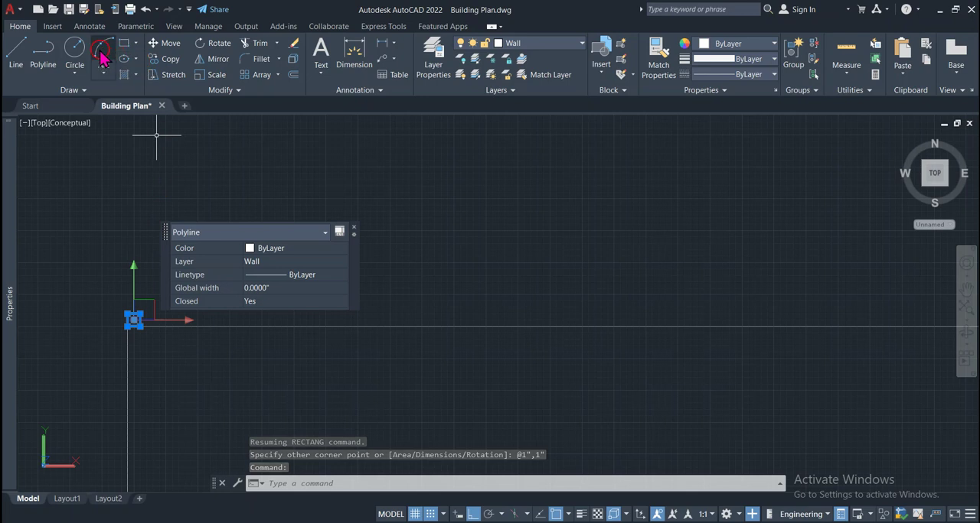
click(170, 45)
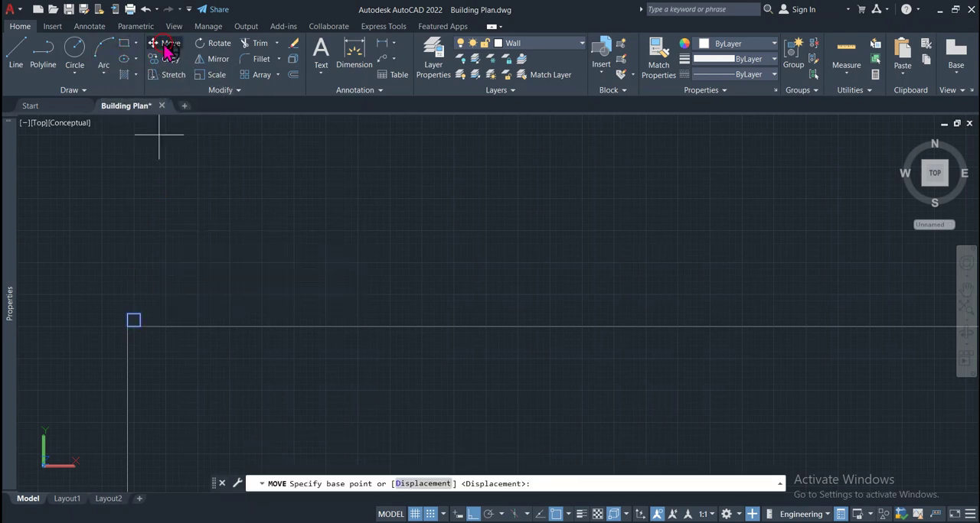
scroll(134, 308, up, 3)
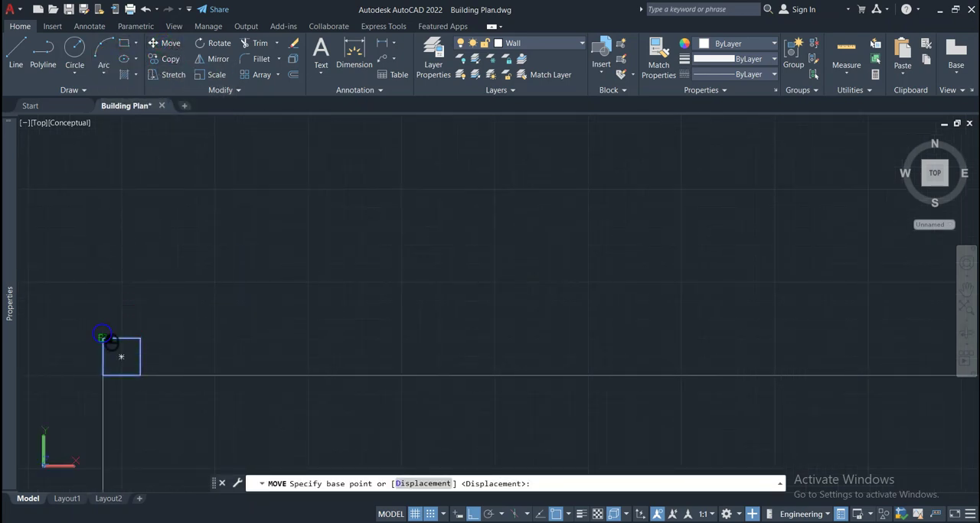
click(104, 337)
click(103, 374)
scroll(166, 389, up, 3)
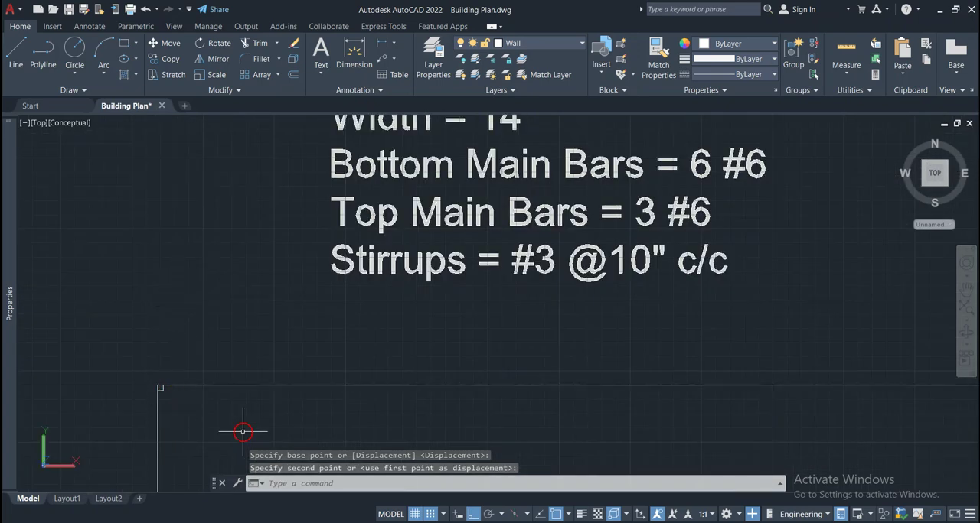
Copy the small square from the beam's upper-left corner to its upper-right corner, matching the squares' upper-right corner to the beam's corner
scroll(235, 411, down, 4)
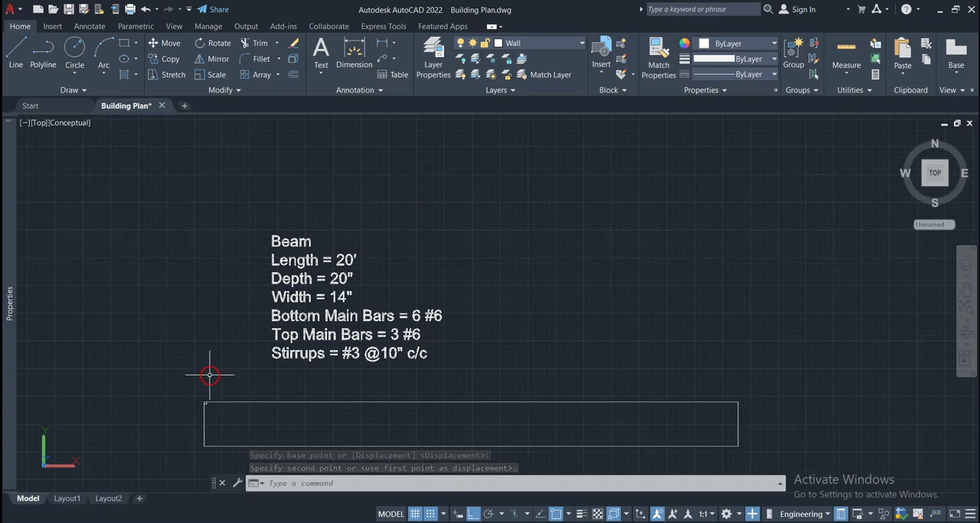
scroll(203, 407, up, 3)
scroll(204, 407, up, 2)
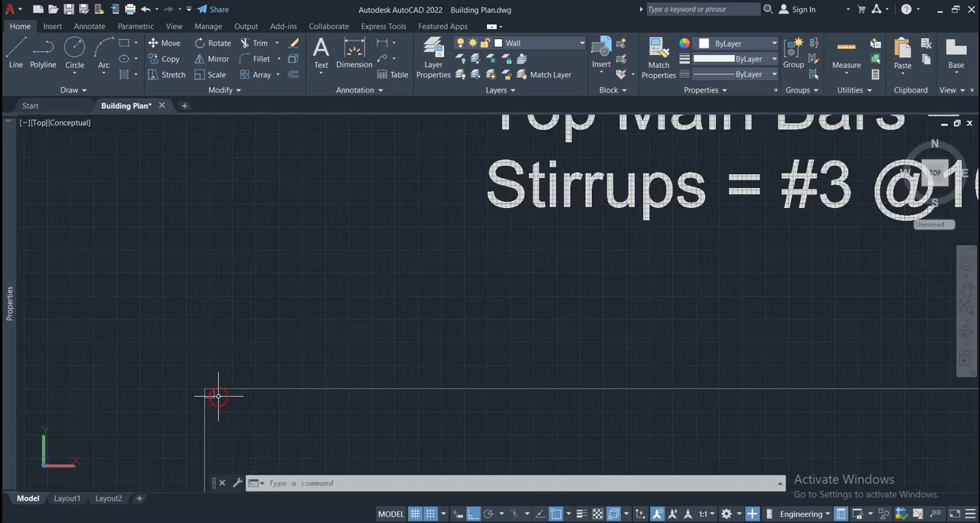
click(210, 394)
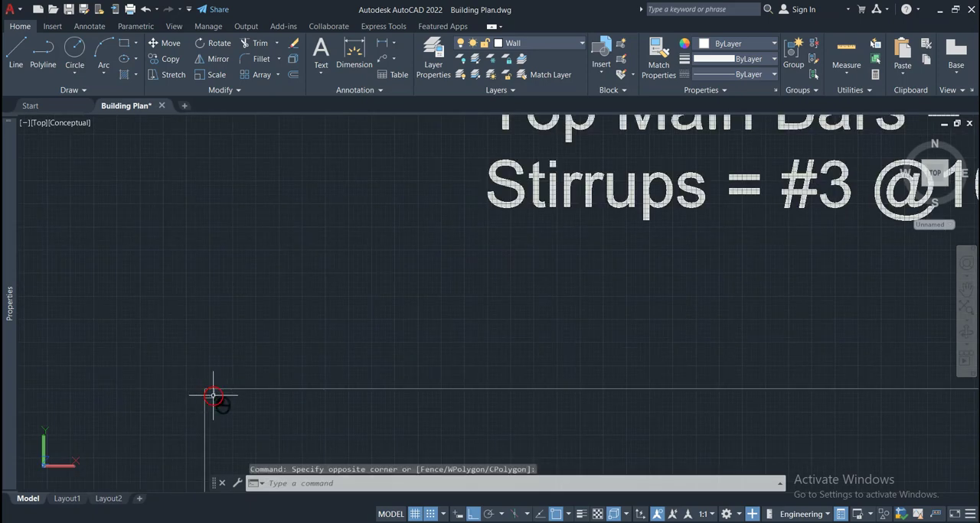
key(Escape)
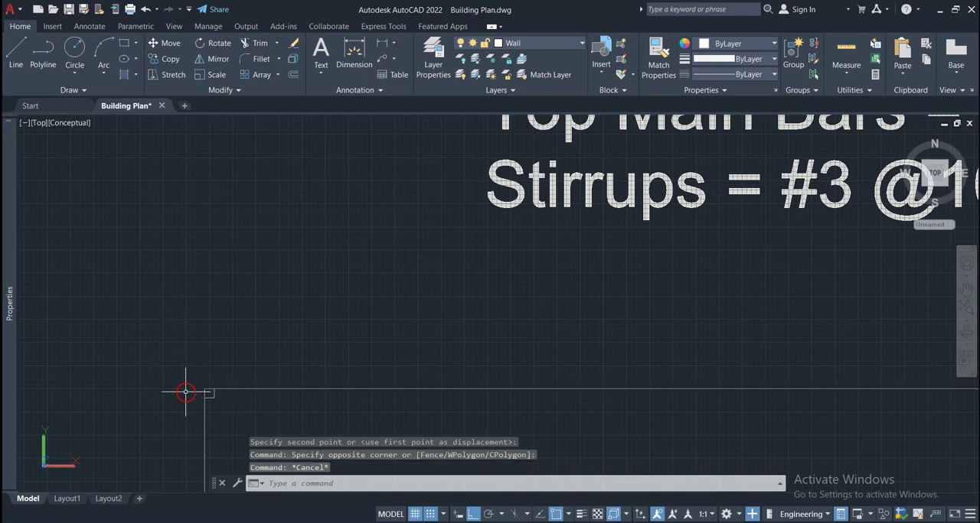
scroll(185, 394, up, 5)
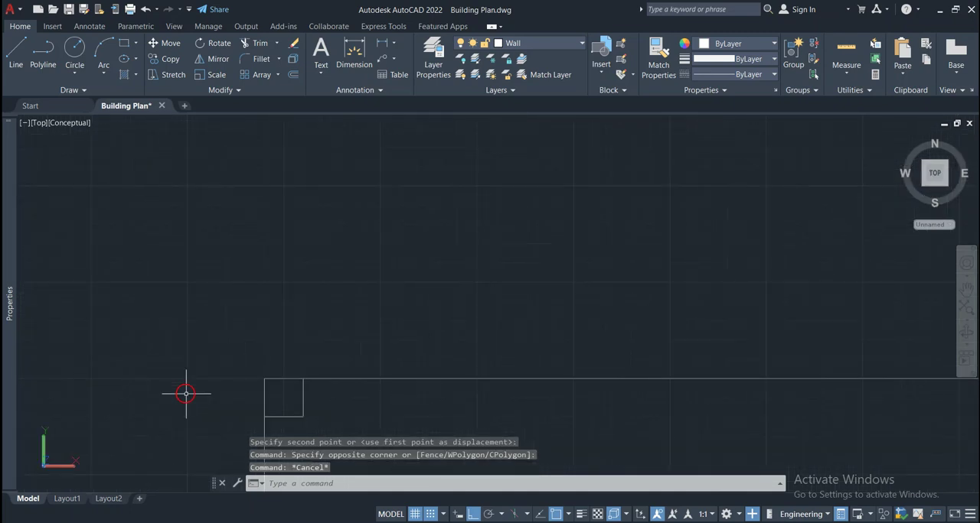
click(304, 409)
scroll(237, 379, down, 4)
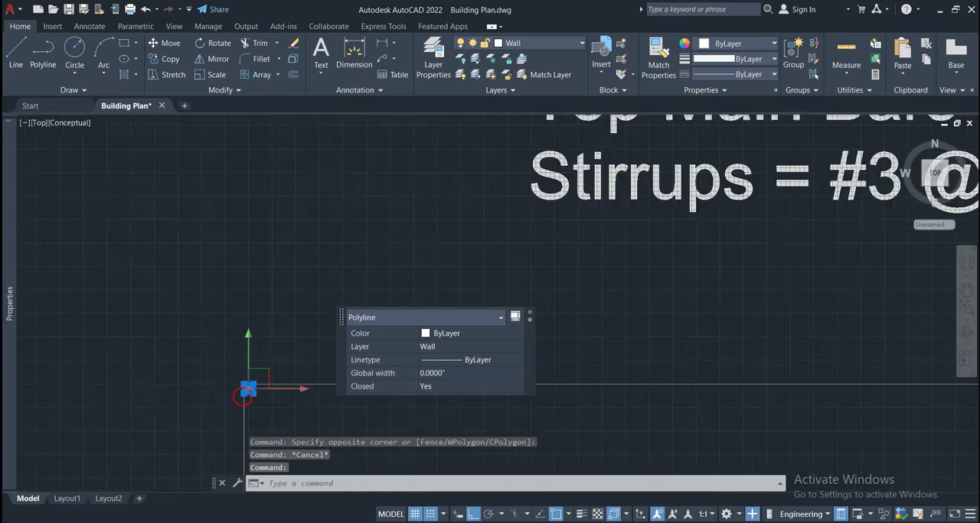
click(169, 60)
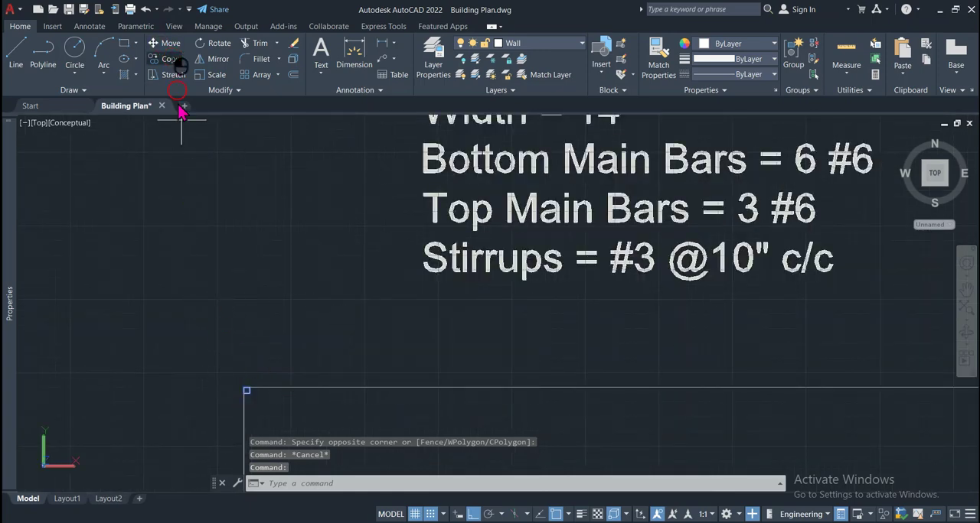
scroll(244, 389, up, 3)
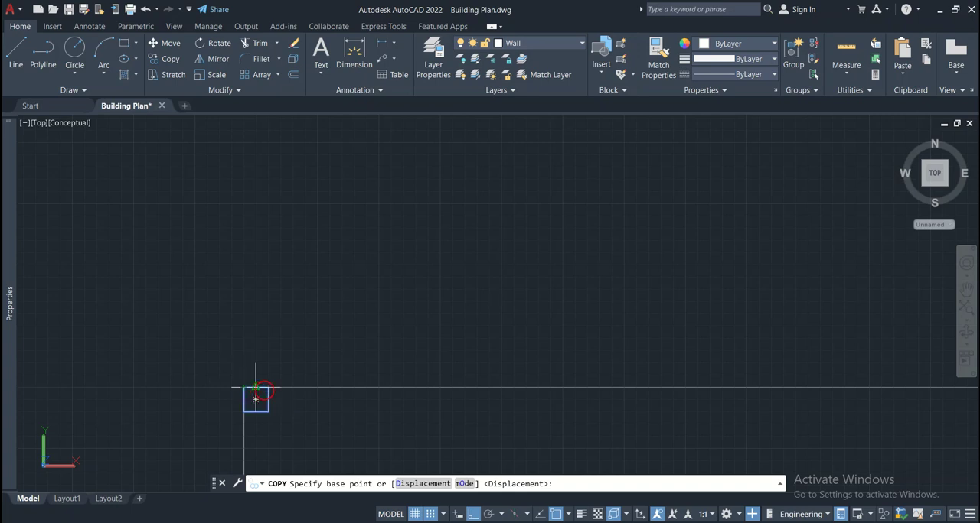
click(269, 387)
scroll(268, 387, down, 3)
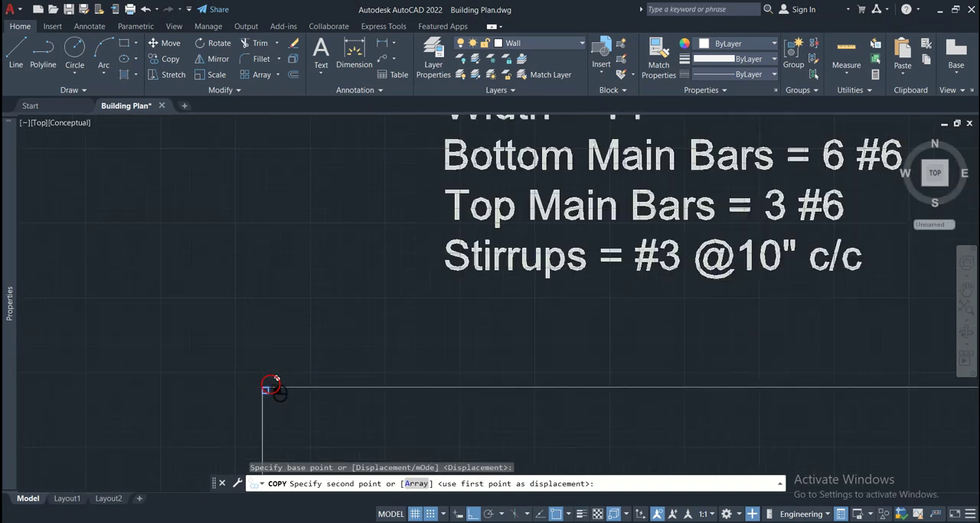
scroll(819, 394, up, 4)
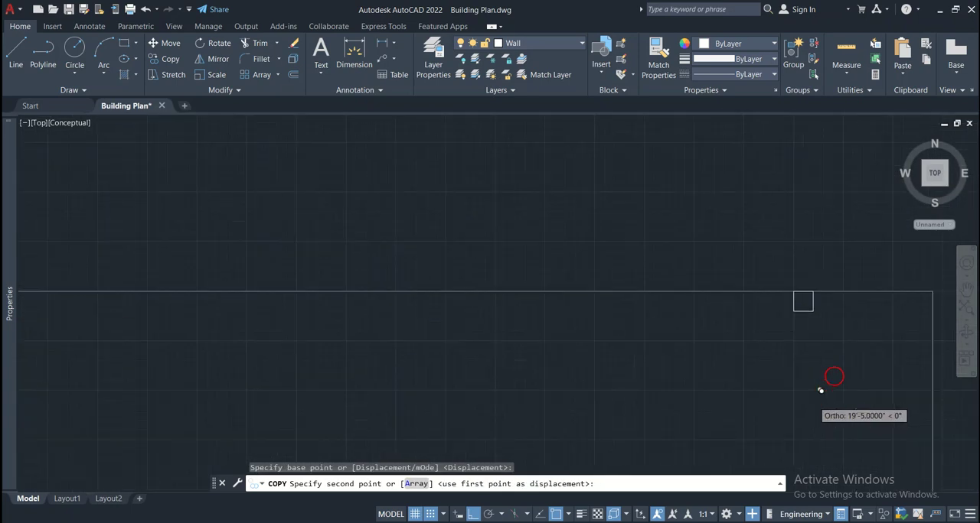
click(932, 291)
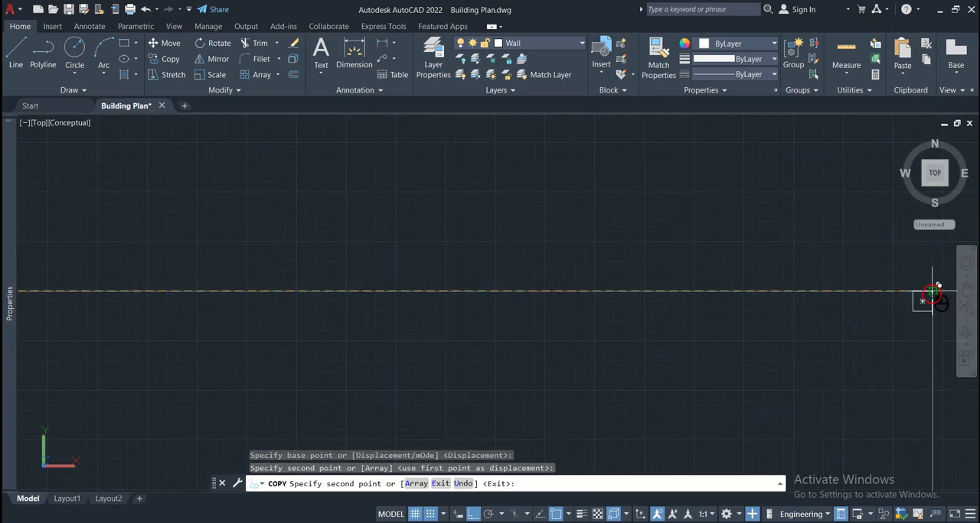
key(Escape)
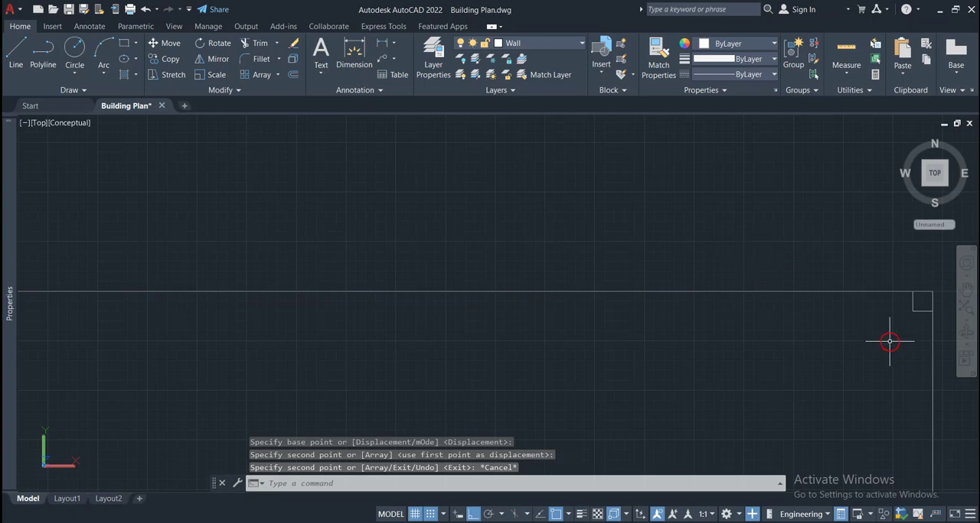
Draw the top bar as a line from the upper-left square's inner corner to the upper-right square's inner corner
scroll(891, 339, down, 5)
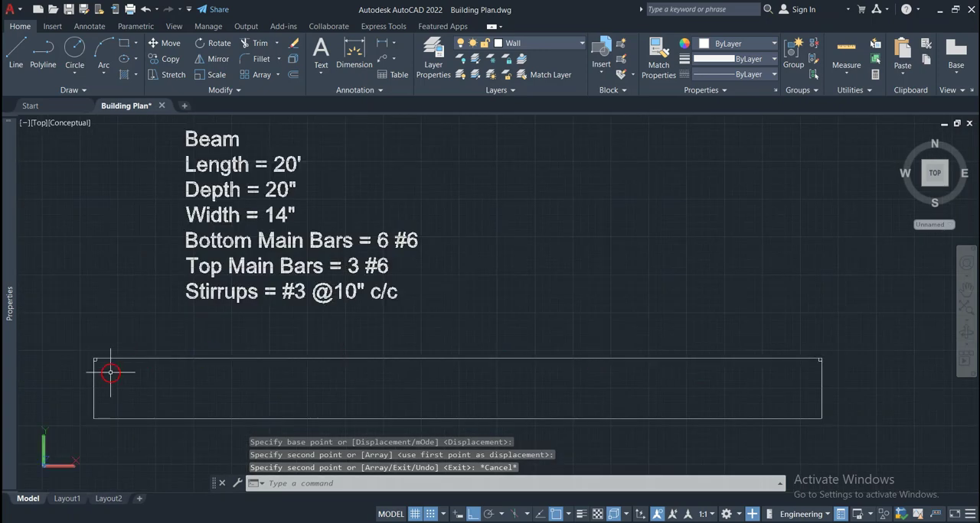
scroll(107, 374, up, 5)
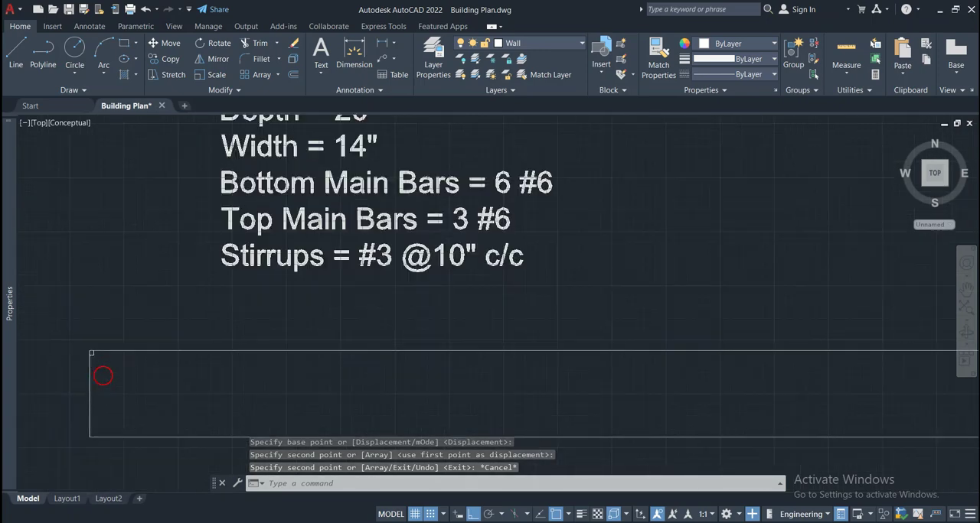
click(19, 64)
mouse_move(9, 283)
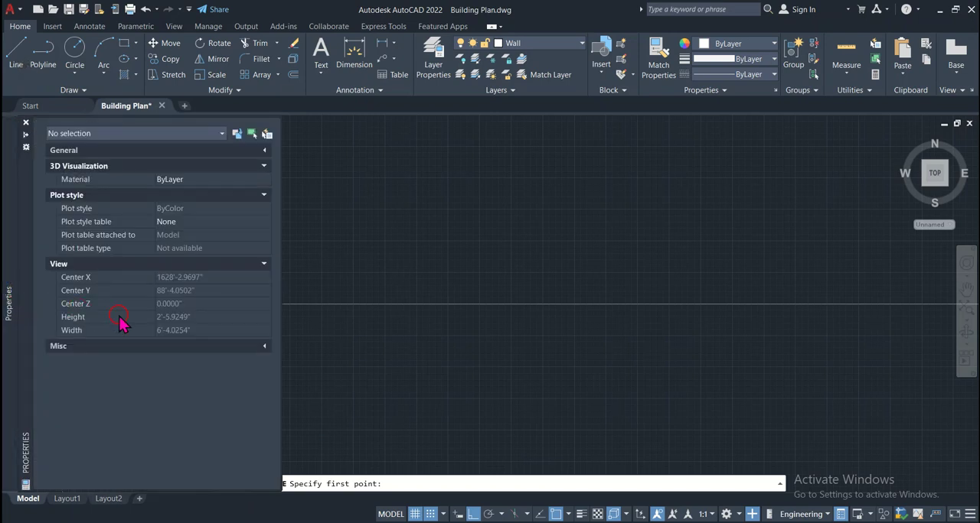
click(25, 122)
click(23, 47)
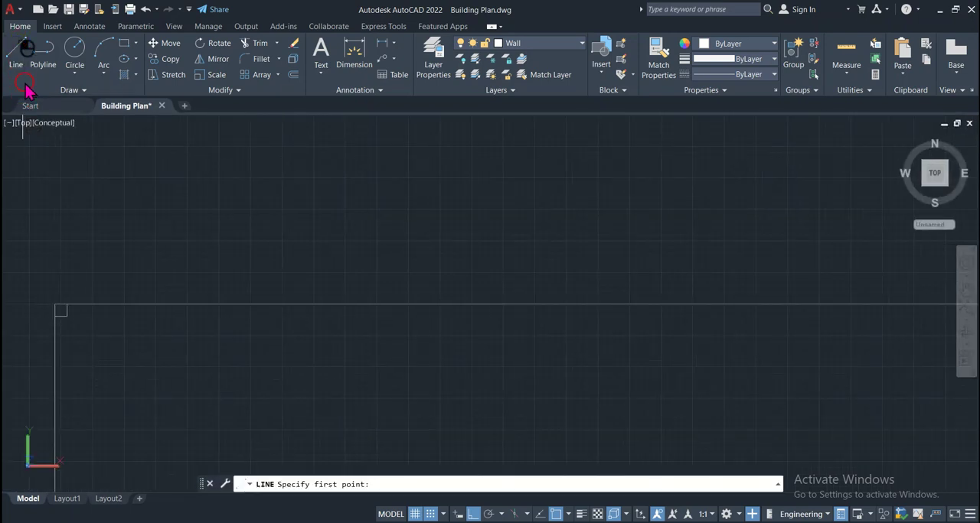
click(67, 316)
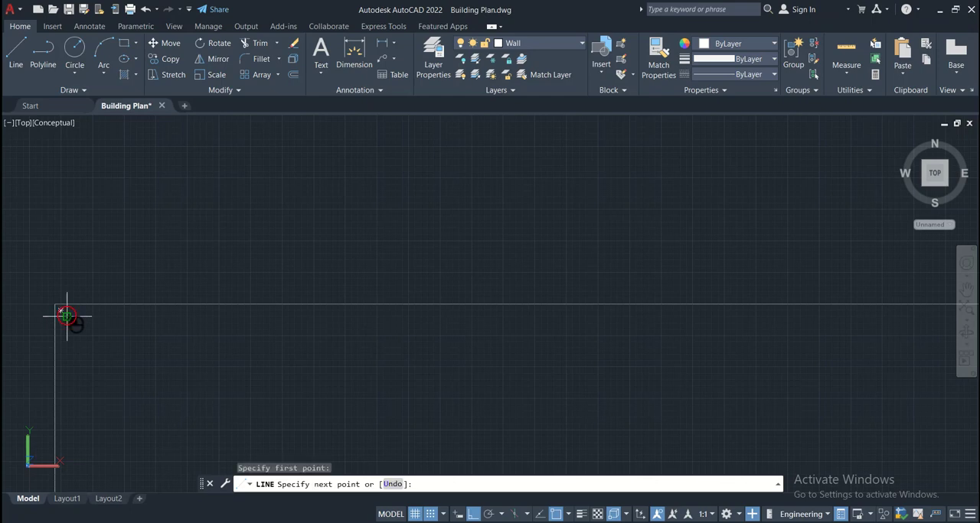
scroll(67, 316, down, 2)
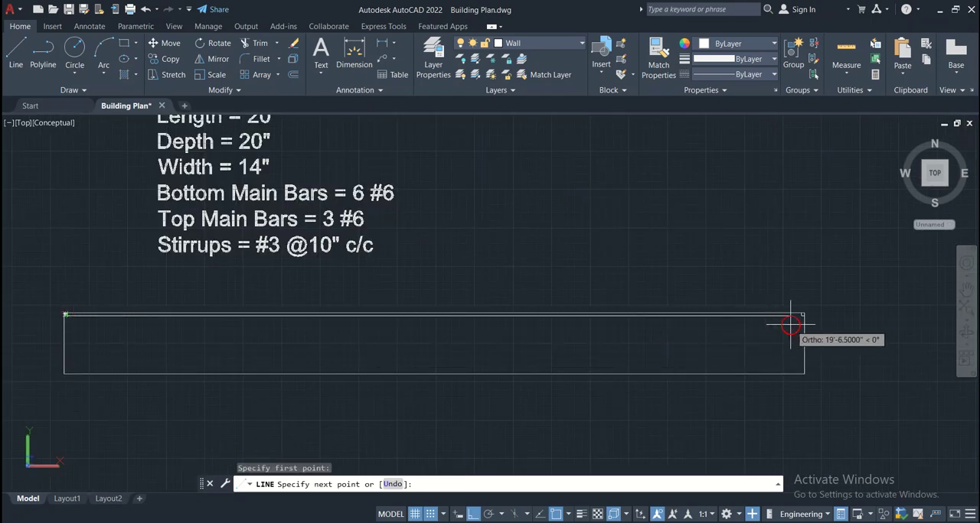
scroll(792, 325, up, 5)
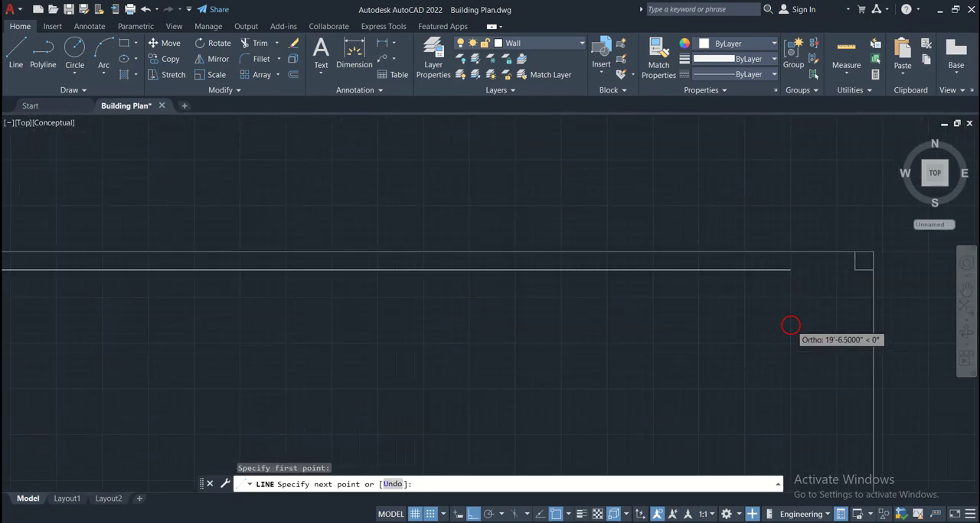
click(854, 269)
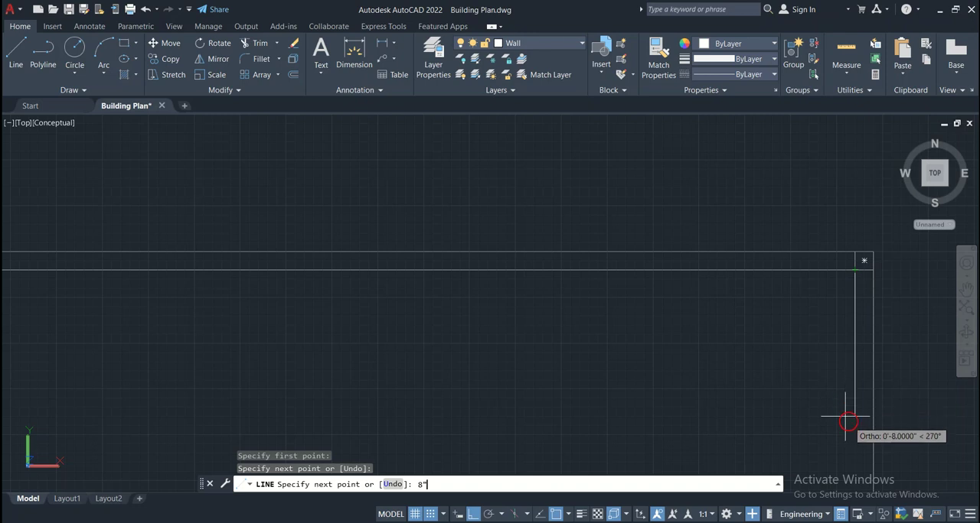
Continue the top bar line 8" straight down at its right end and finish the line
key(Return)
key(Return)
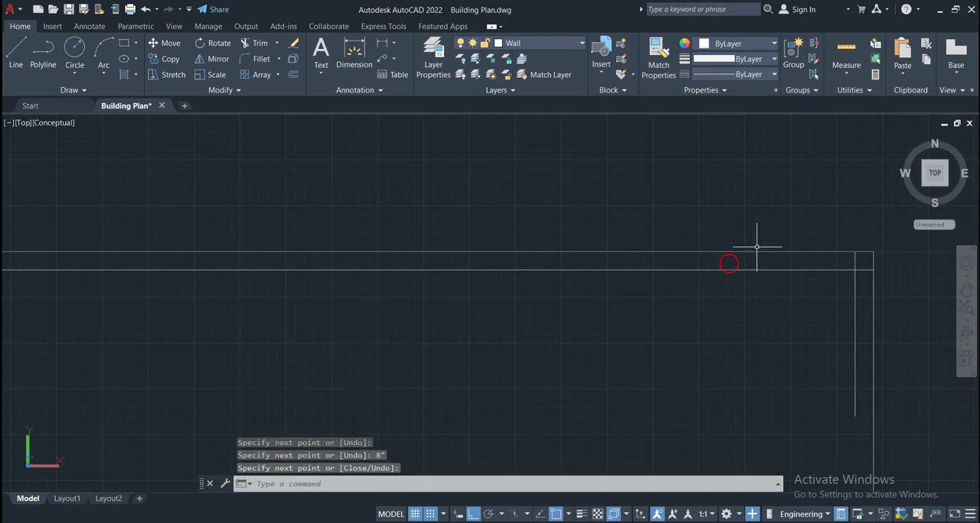
key(Return)
Delete the small squares at the beam's upper-right and upper-left corners
click(857, 260)
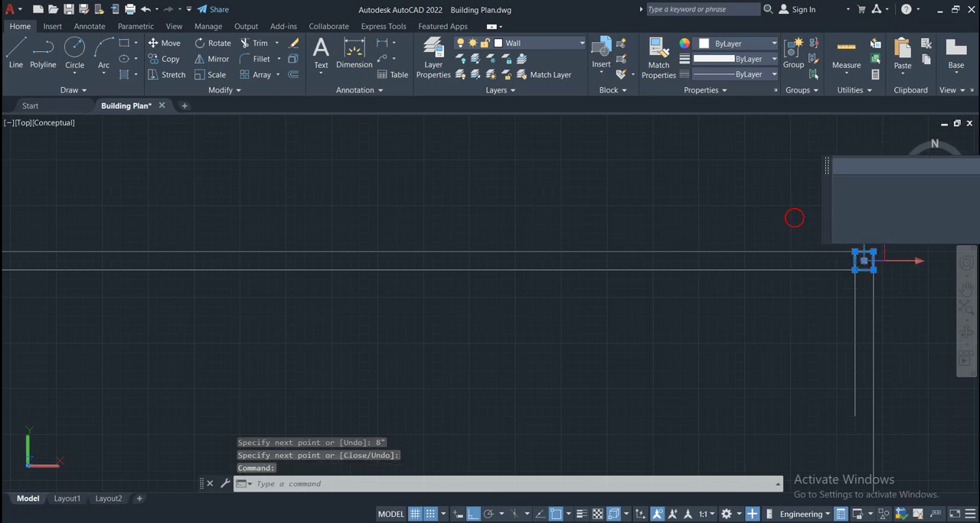
key(Delete)
scroll(811, 287, down, 3)
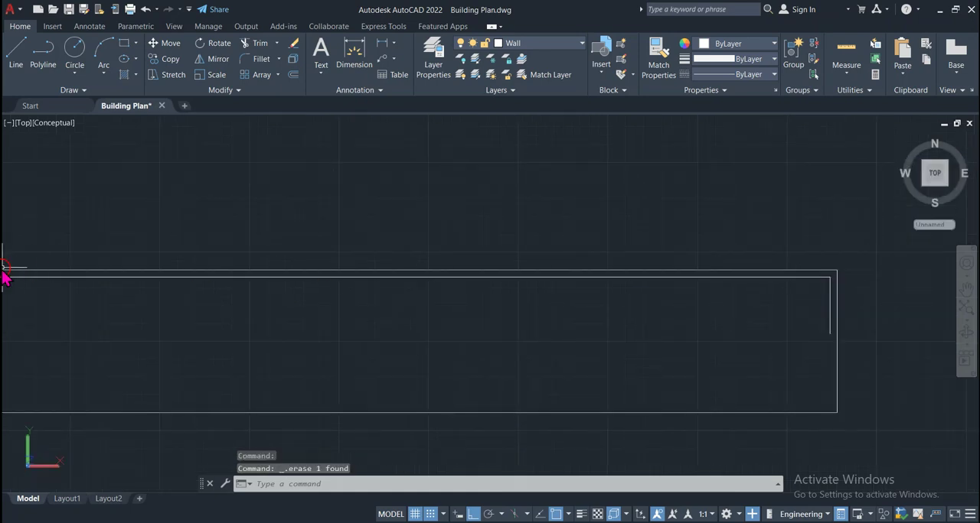
scroll(63, 318, down, 5)
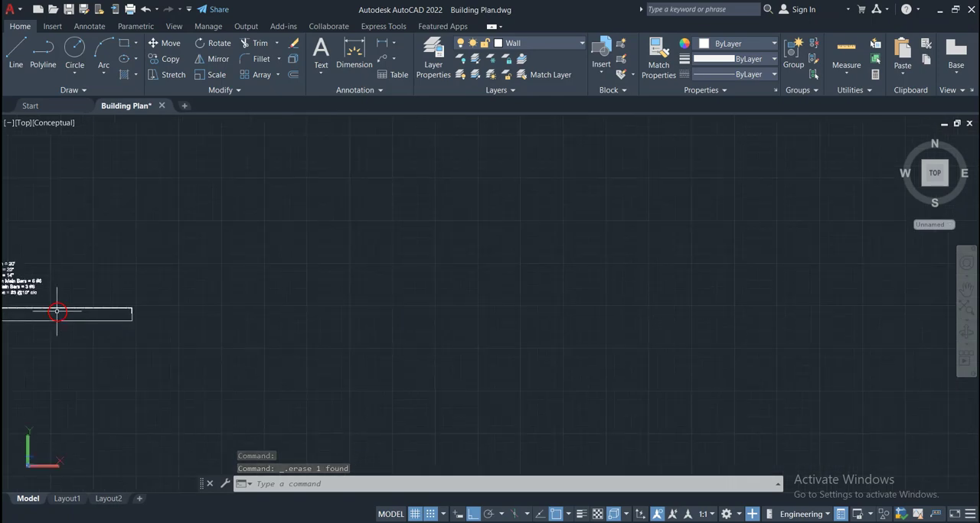
middle_drag(59, 313, 287, 332)
scroll(42, 329, up, 6)
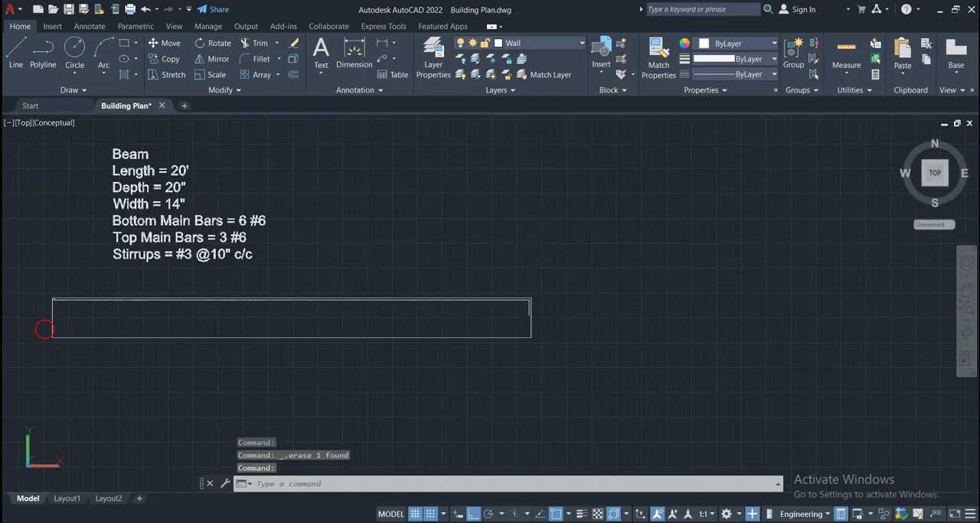
scroll(84, 246, up, 4)
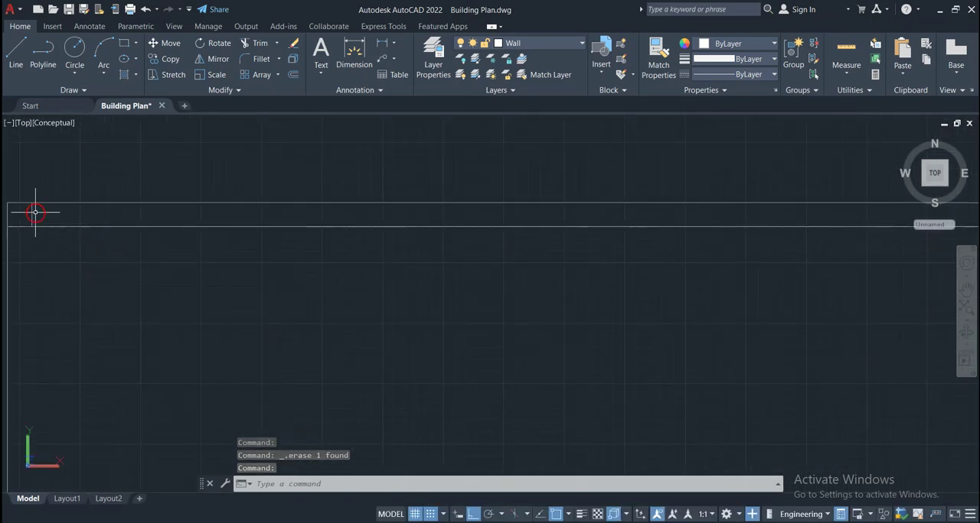
click(32, 214)
key(Delete)
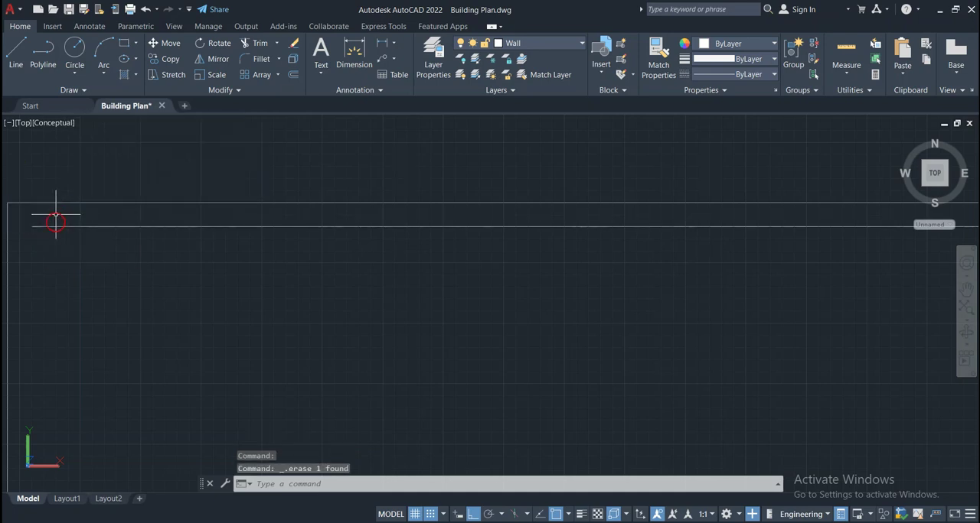
Draw an 8" line straight down from the top bar's left end
text(l)
key(Return)
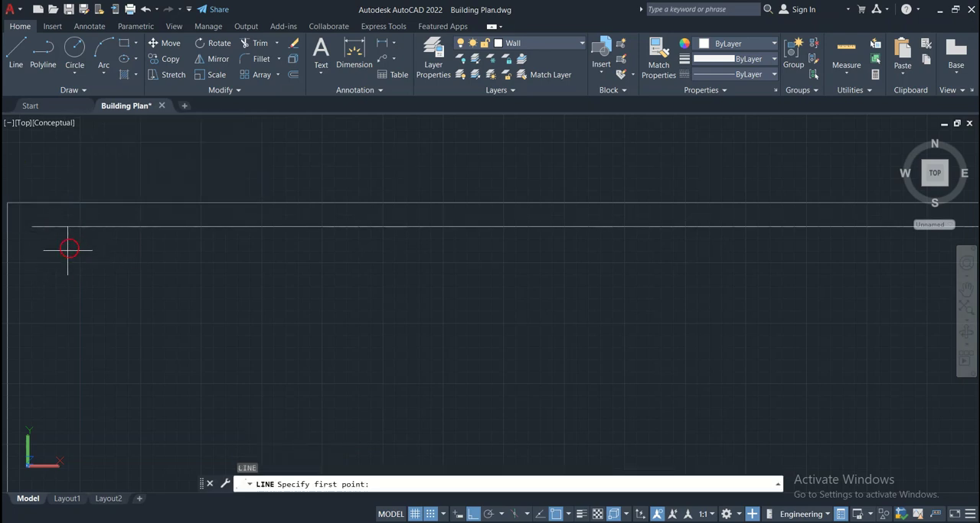
click(31, 226)
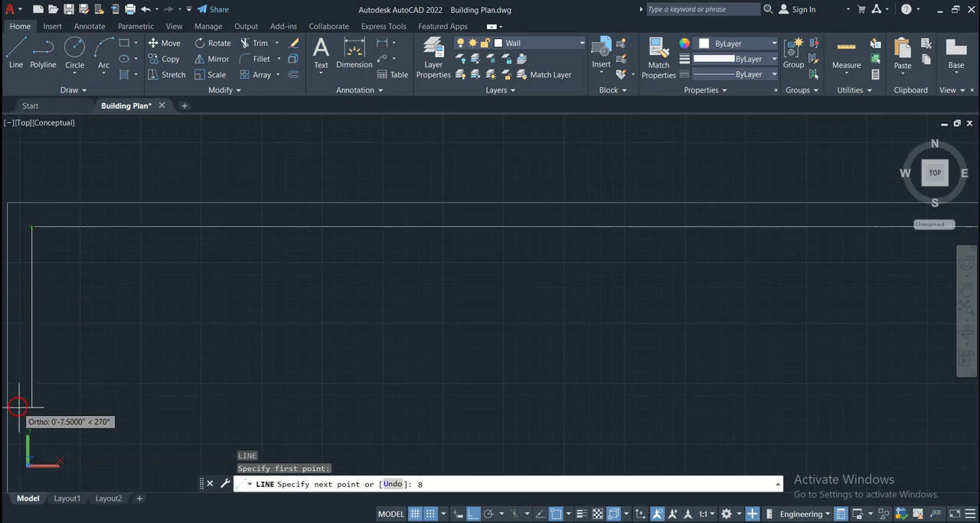
text(8")
key(Return)
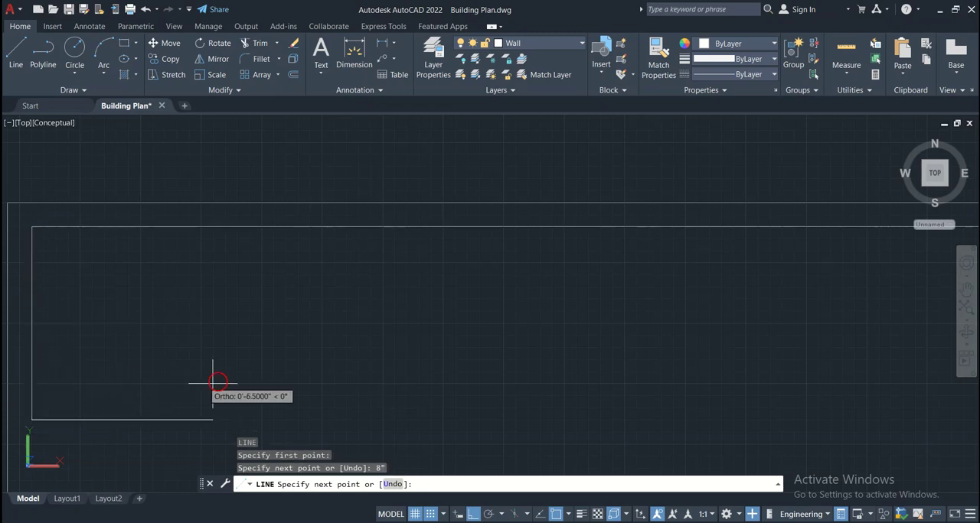
key(Return)
Mirror the top bar and its left bent end about a horizontal line through the beam's left edge midpoint, keeping the originals
scroll(220, 368, down, 5)
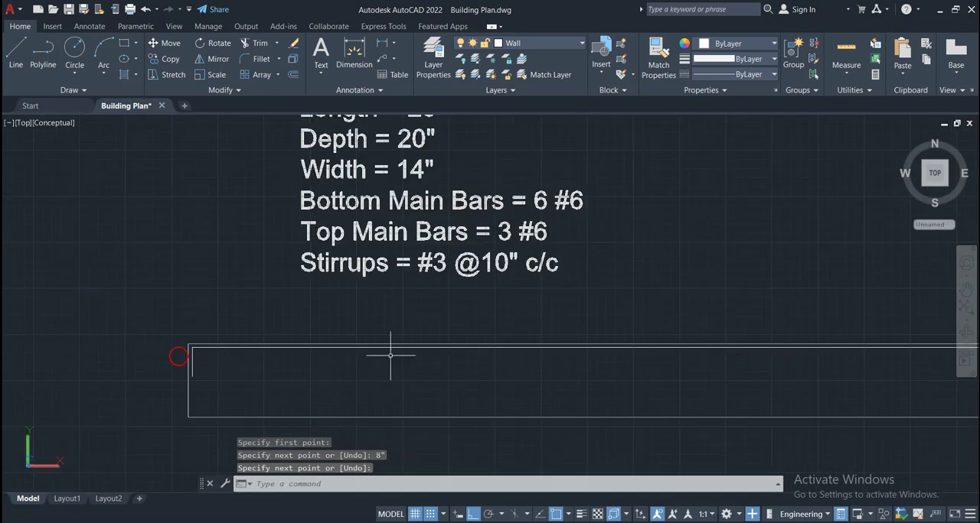
scroll(210, 360, up, 3)
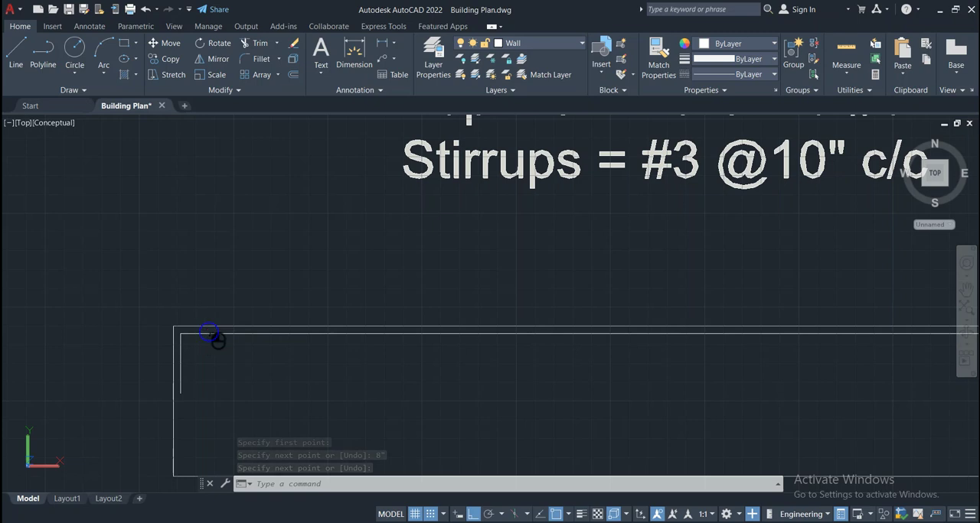
click(208, 332)
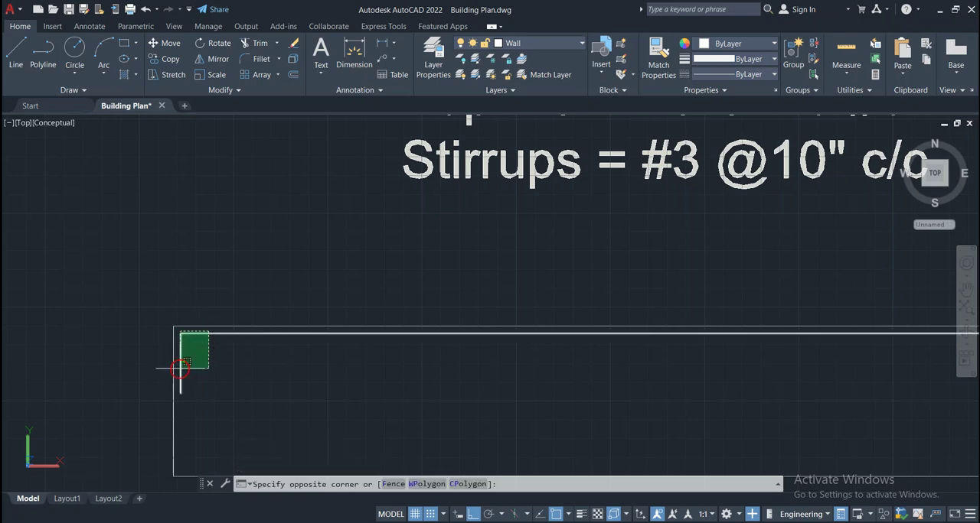
click(182, 374)
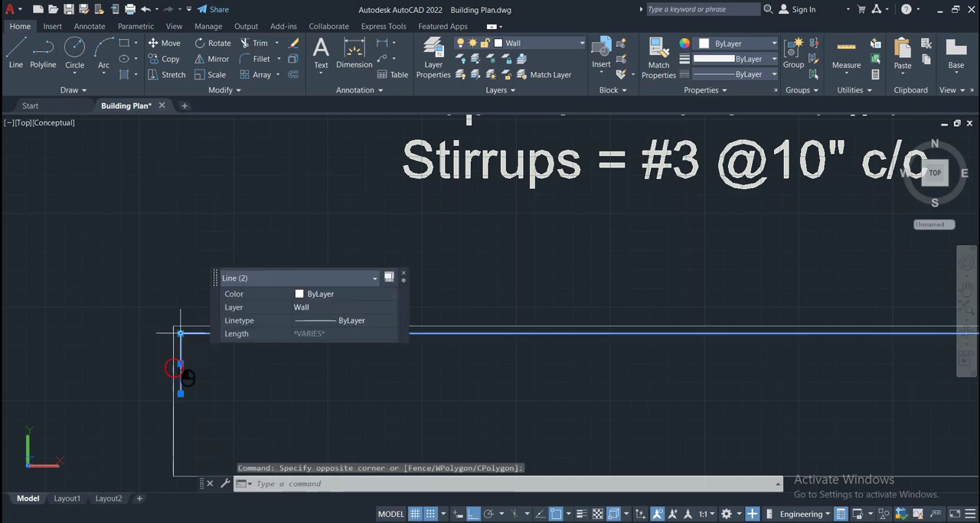
click(218, 62)
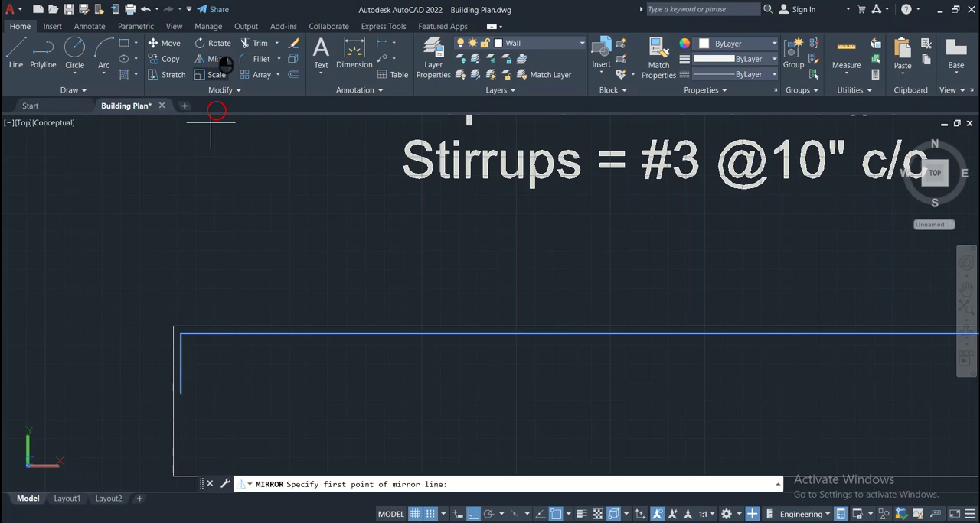
click(171, 403)
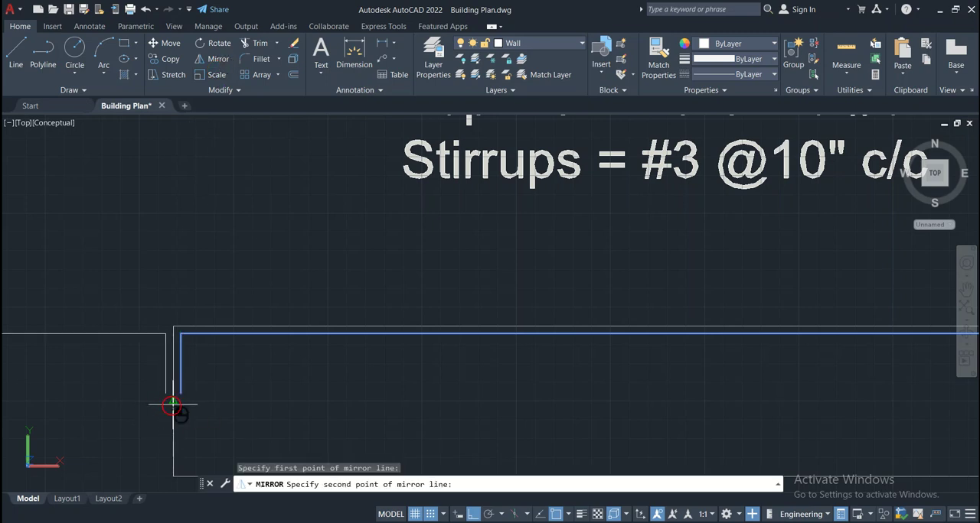
click(98, 391)
scroll(227, 413, down, 2)
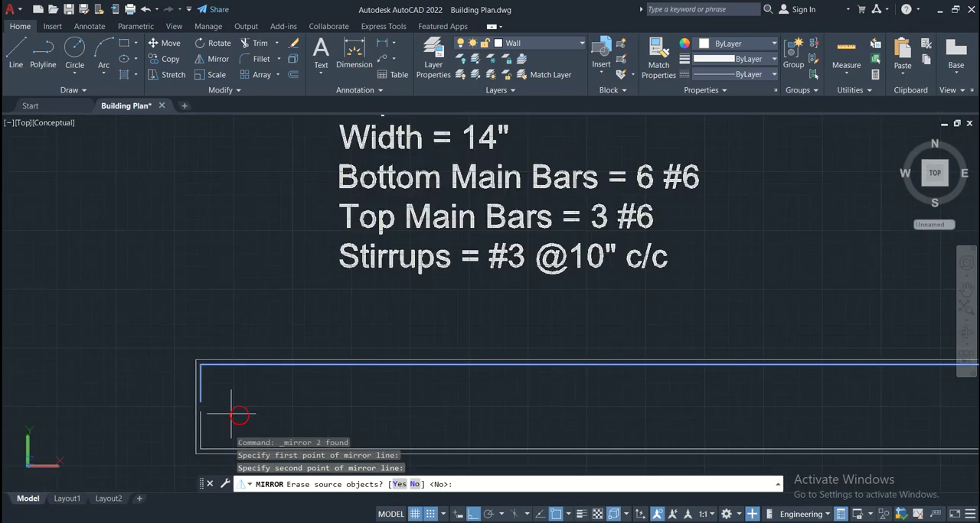
scroll(325, 406, down, 2)
scroll(467, 406, down, 2)
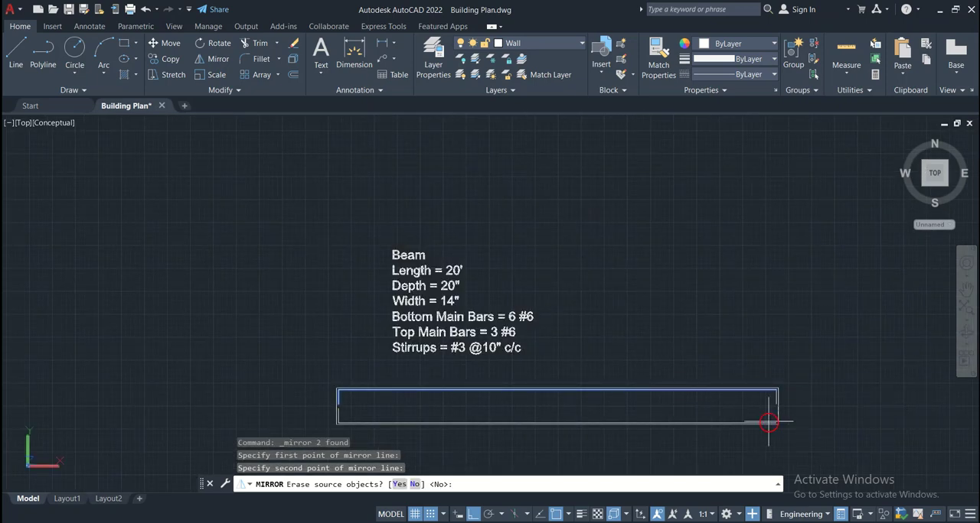
scroll(765, 413, up, 6)
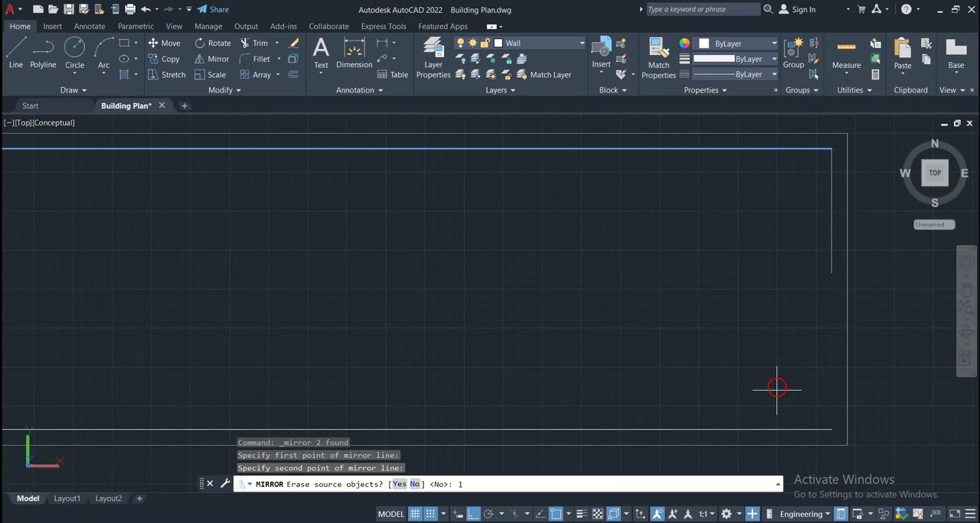
key(Return)
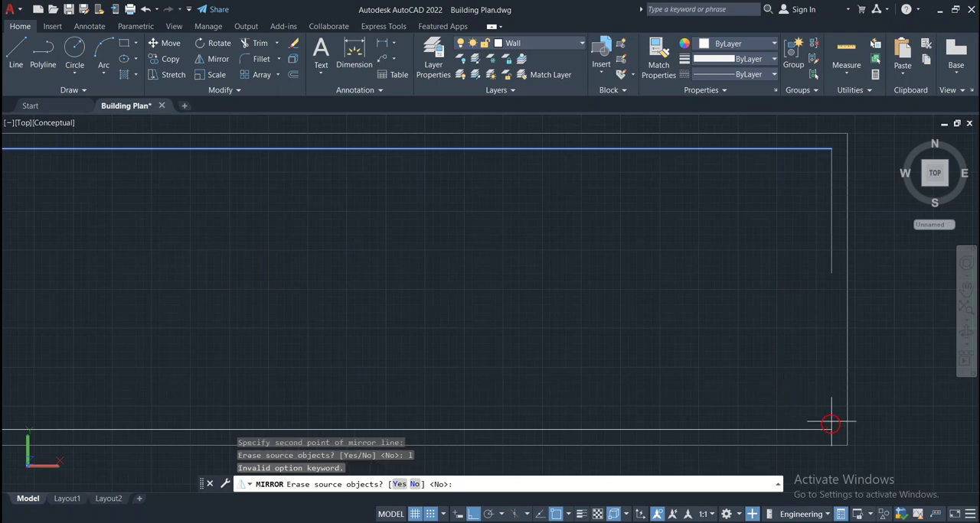
key(Return)
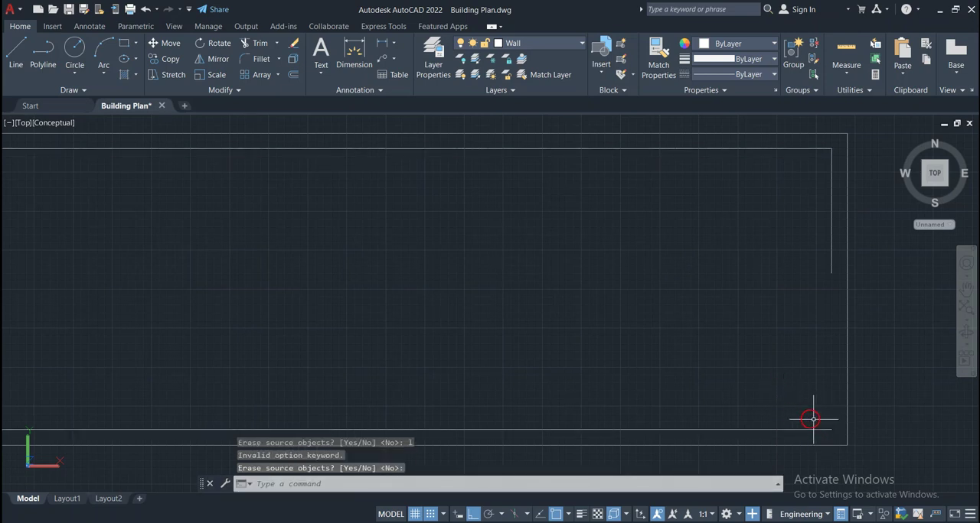
Draw an 8" line straight up from the bottom bar's right end
text(l)
key(Return)
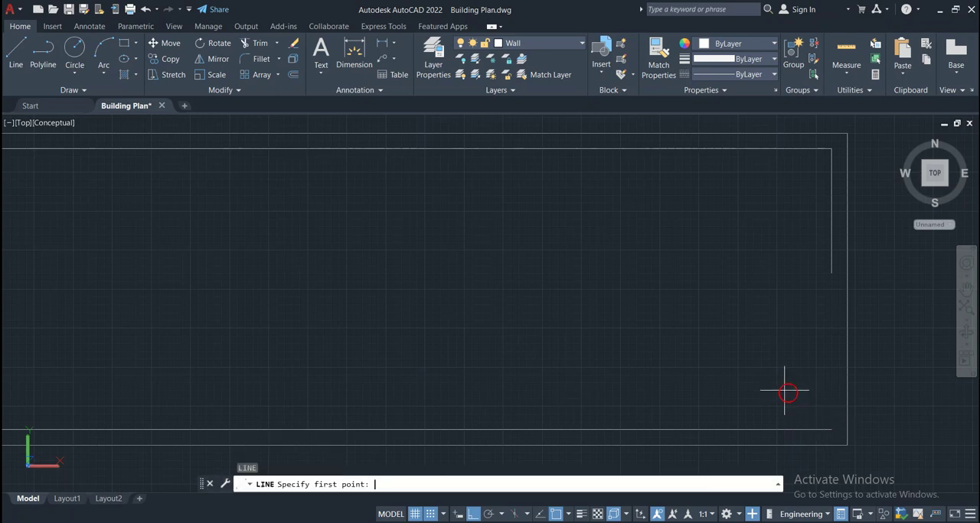
click(831, 430)
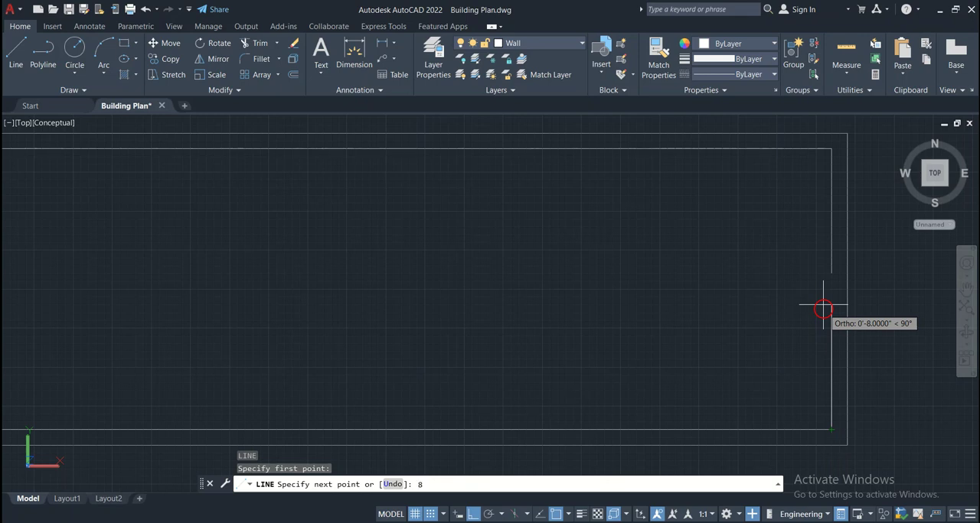
text(8")
key(Return)
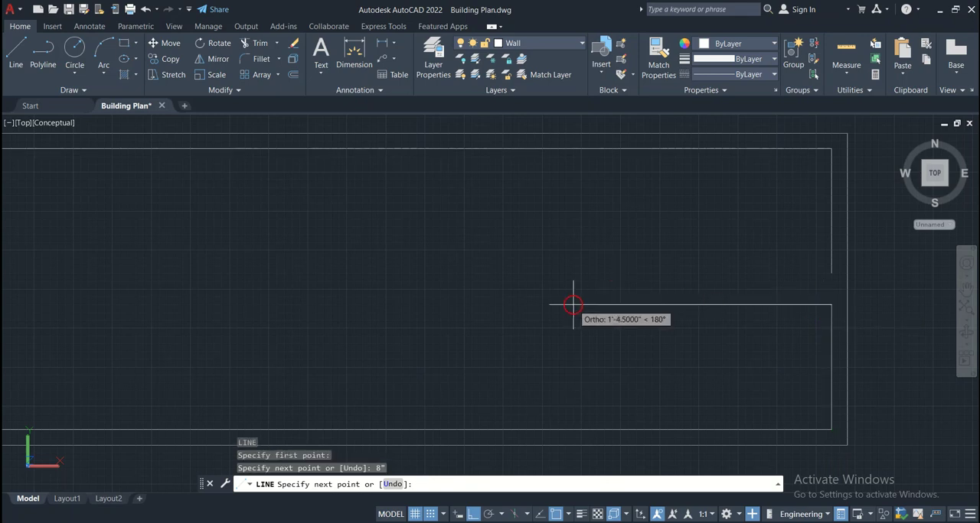
key(Return)
scroll(578, 314, down, 3)
scroll(578, 314, down, 2)
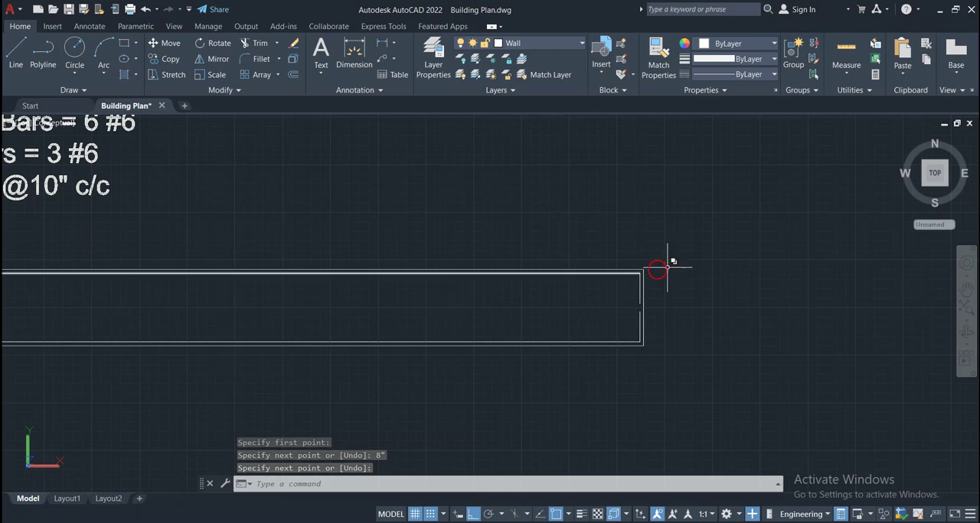
scroll(635, 274, up, 3)
scroll(635, 274, up, 1)
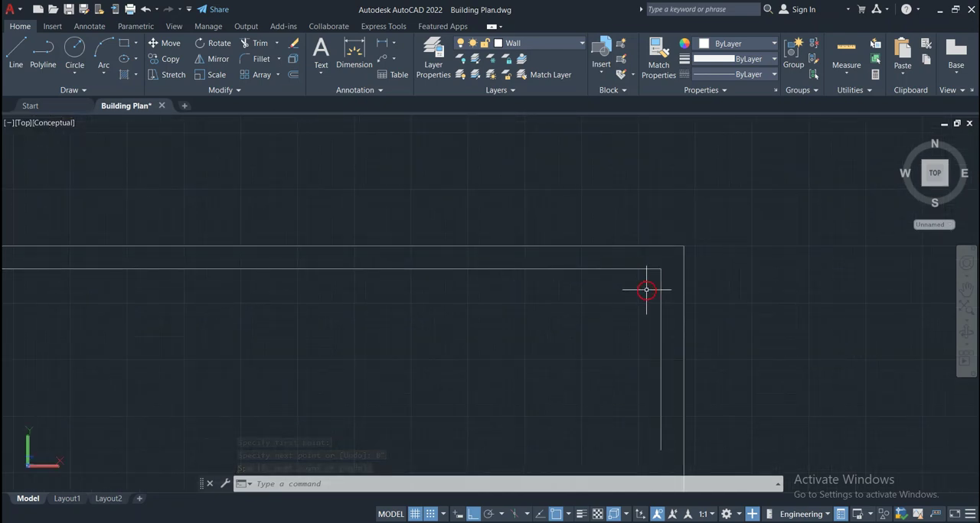
scroll(646, 289, down, 3)
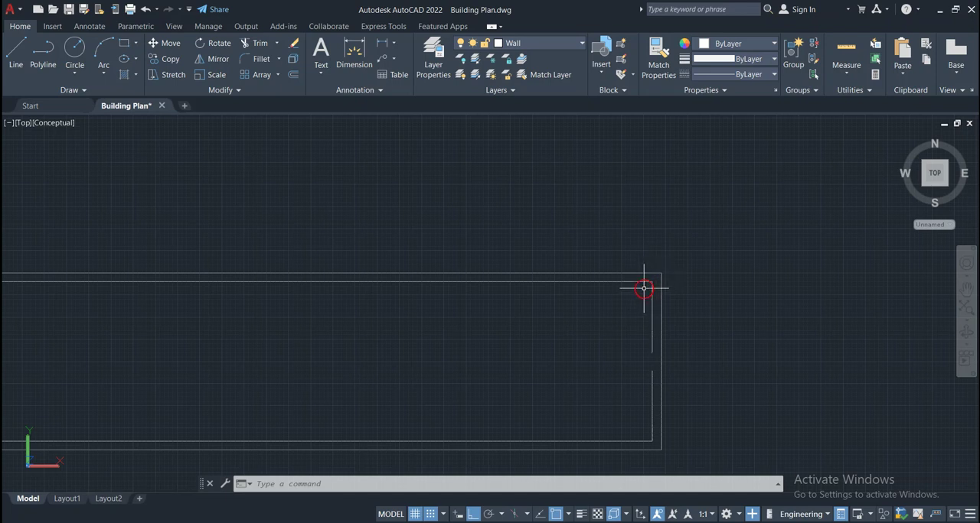
scroll(642, 288, up, 3)
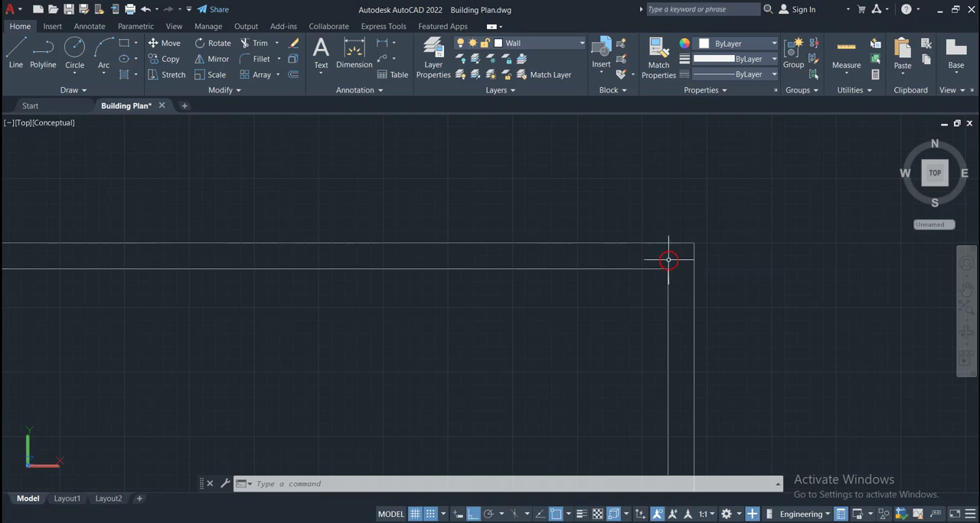
scroll(654, 272, down, 4)
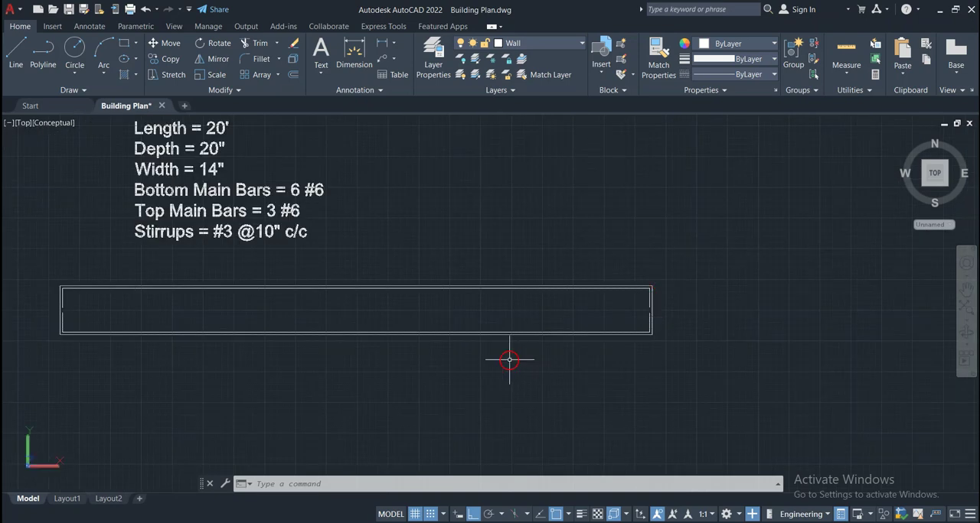
Fillet the upper-right corner between the top bar and its bent end with a 2" radius
scroll(637, 297, up, 3)
scroll(637, 296, up, 2)
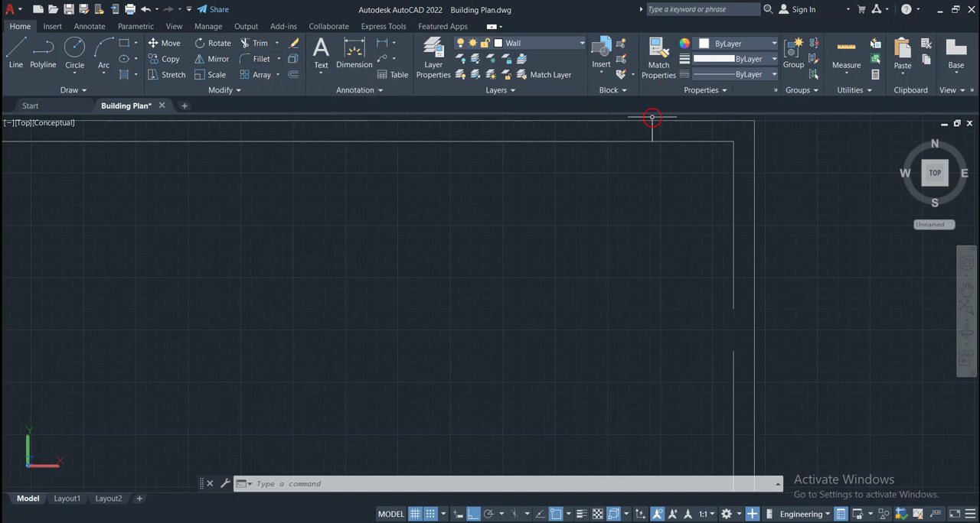
click(260, 60)
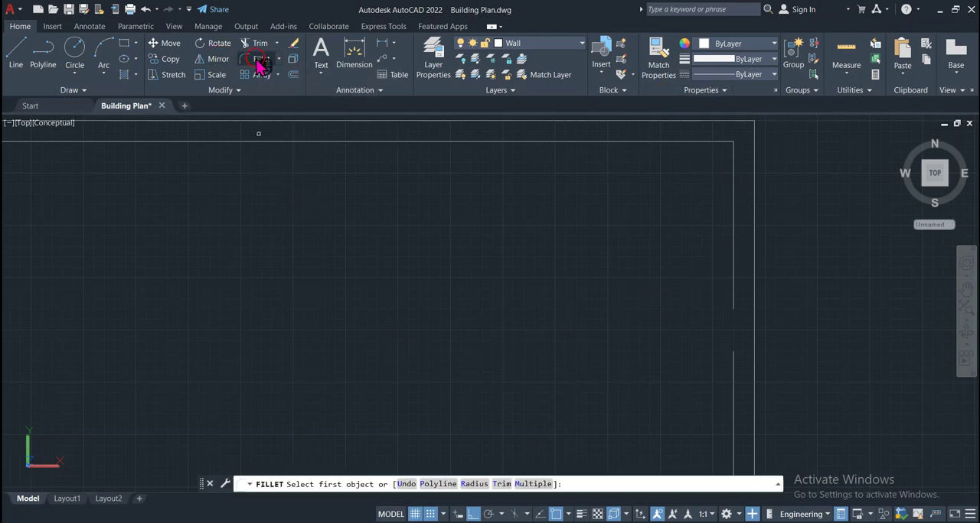
click(474, 483)
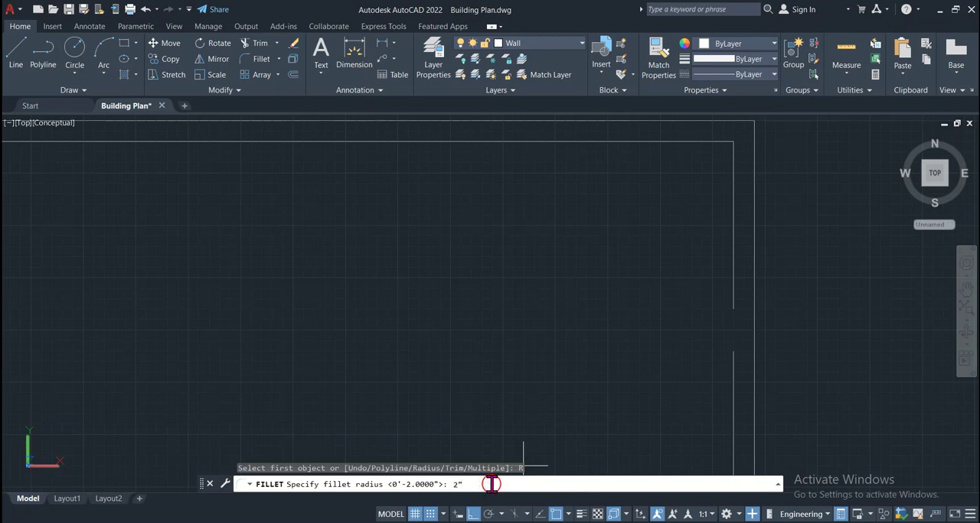
text(2")
key(Return)
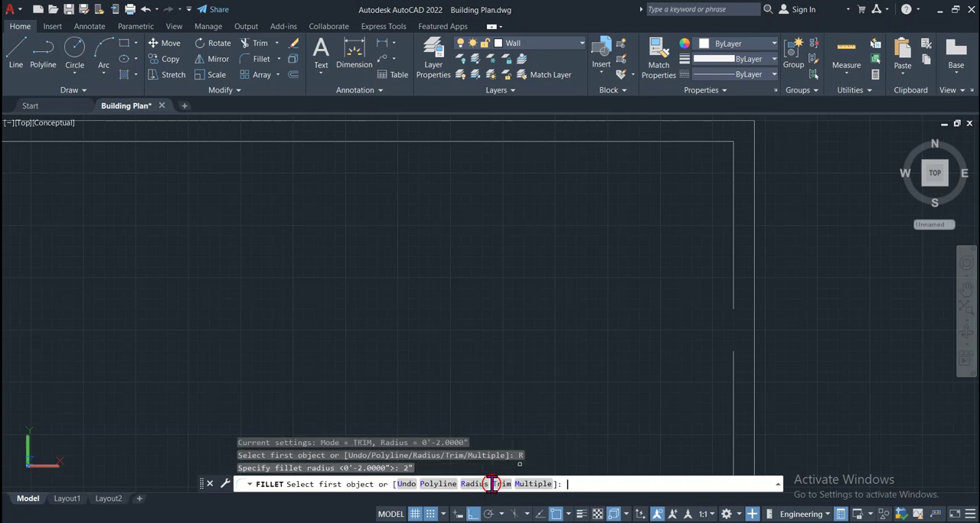
click(711, 142)
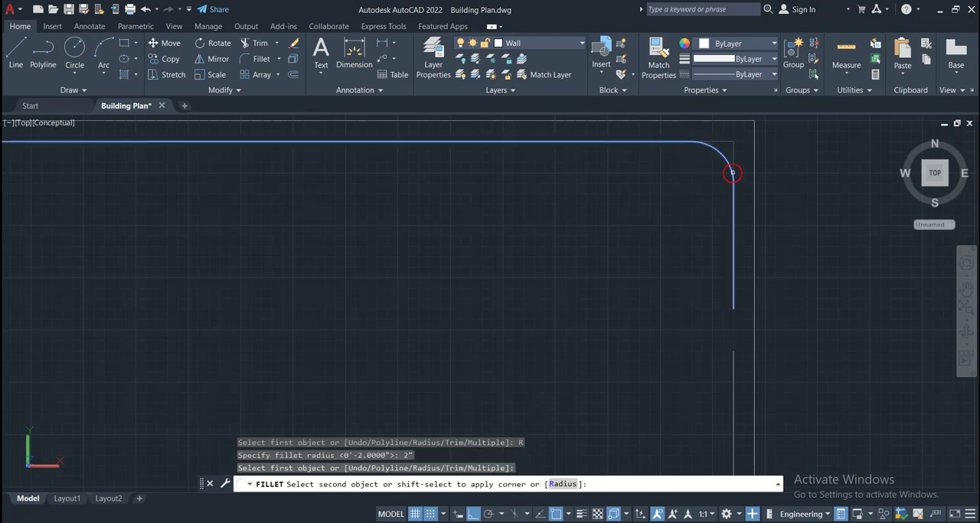
click(731, 172)
Fillet the lower-right corner between the bottom bar and its bent end with the same 2" radius
scroll(615, 364, down, 3)
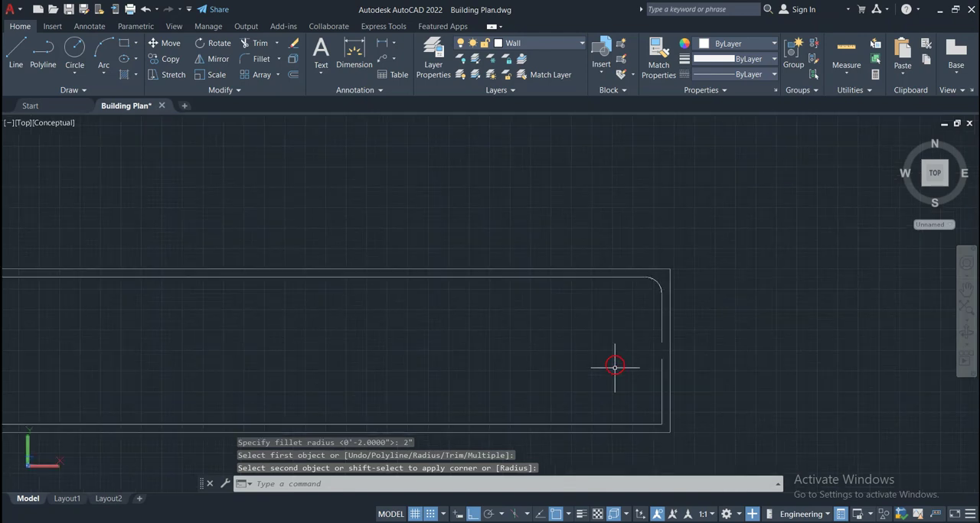
scroll(652, 418, up, 2)
scroll(652, 417, up, 4)
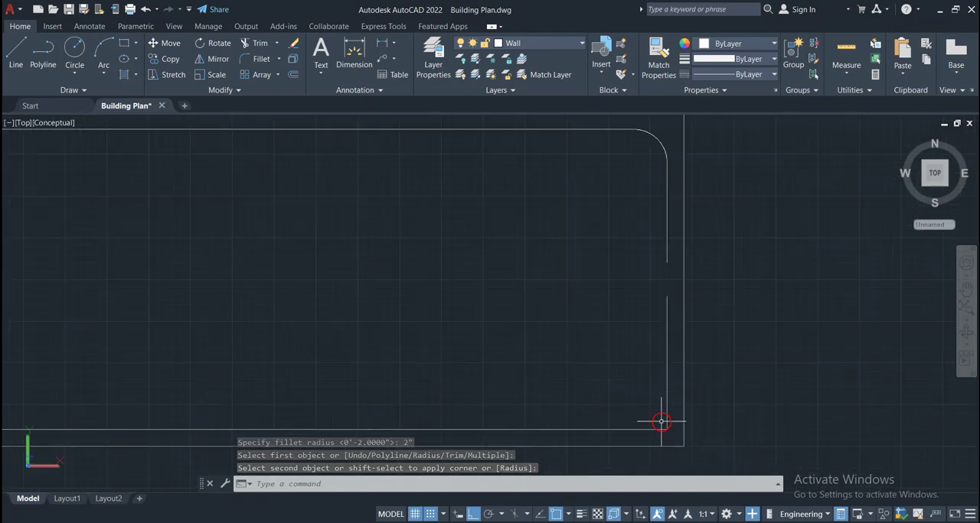
key(Return)
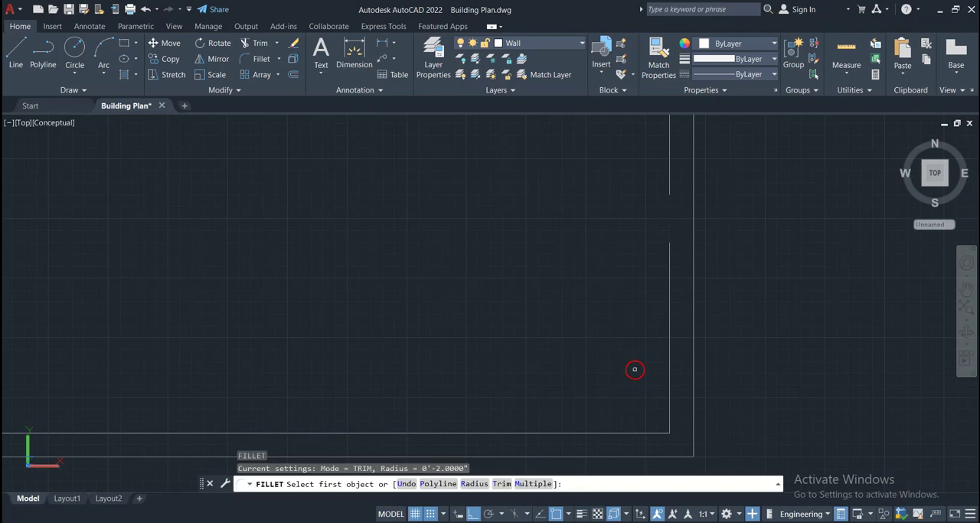
click(669, 414)
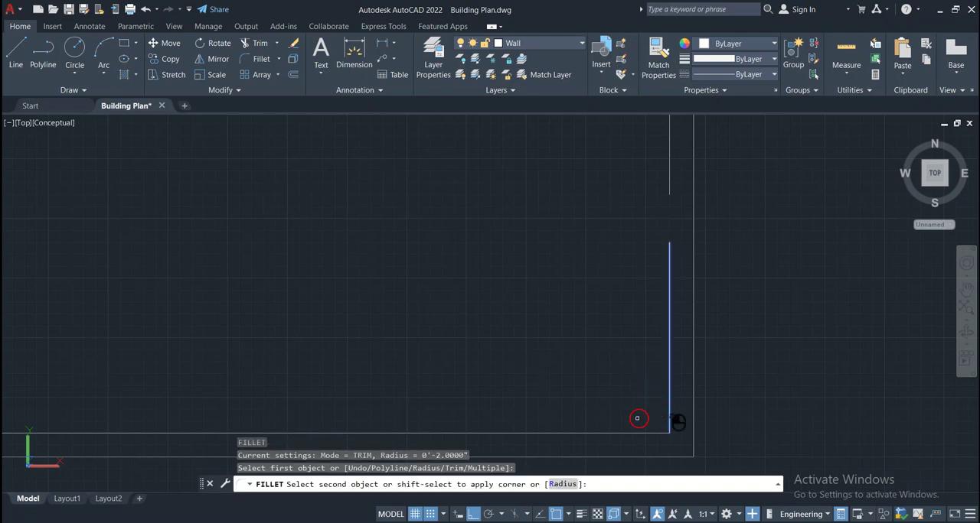
click(612, 433)
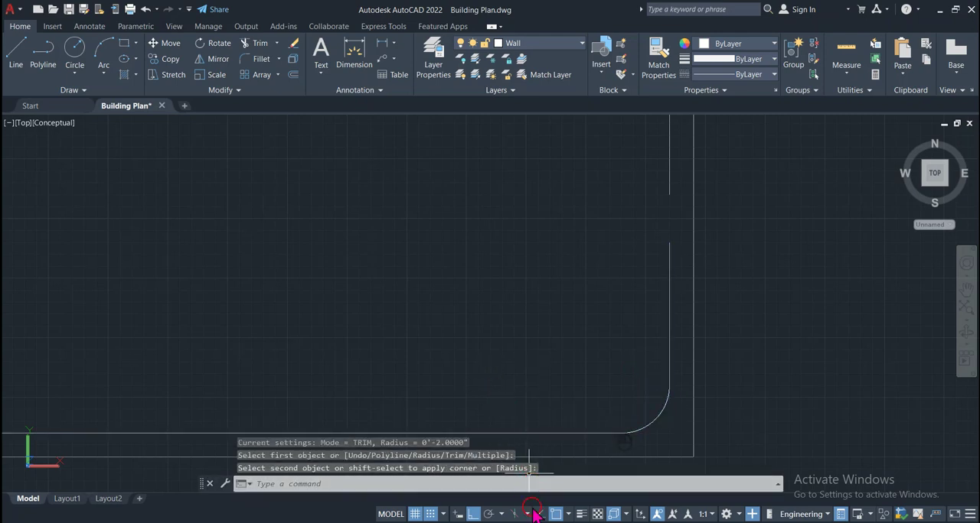
click(509, 522)
Fillet the upper-left corner between the top bar and its left bent end with a 2" radius
scroll(360, 337, down, 5)
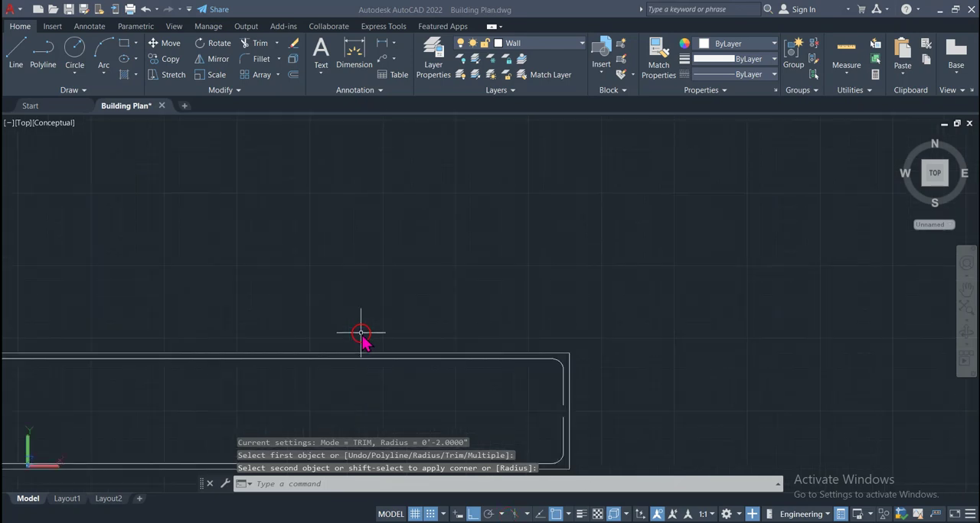
scroll(385, 375, down, 4)
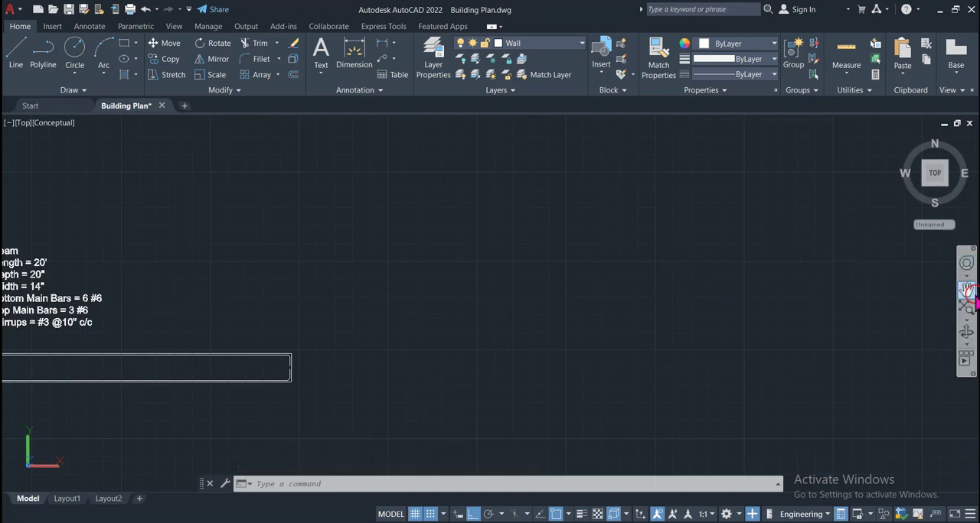
click(966, 291)
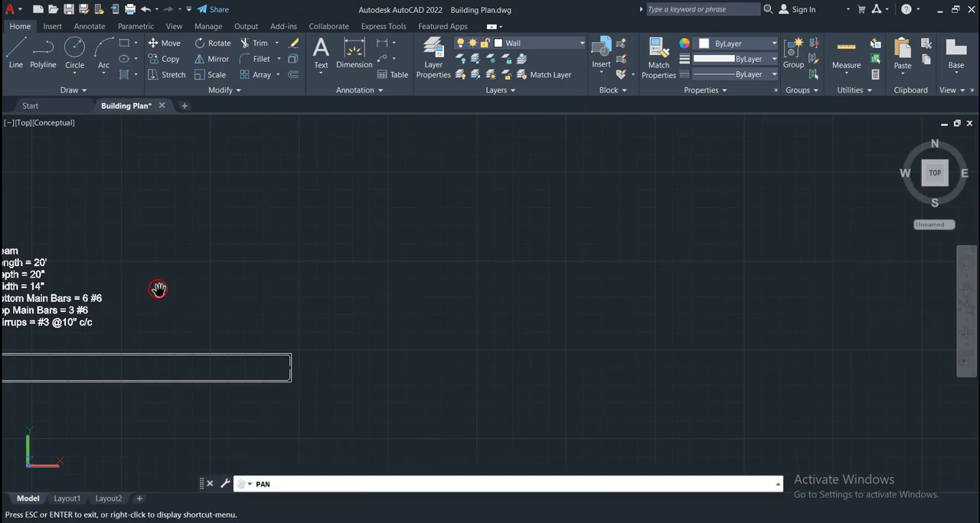
mouse_move(162, 289)
mouse_down()
mouse_move(378, 313)
mouse_move(558, 307)
mouse_move(591, 265)
mouse_up()
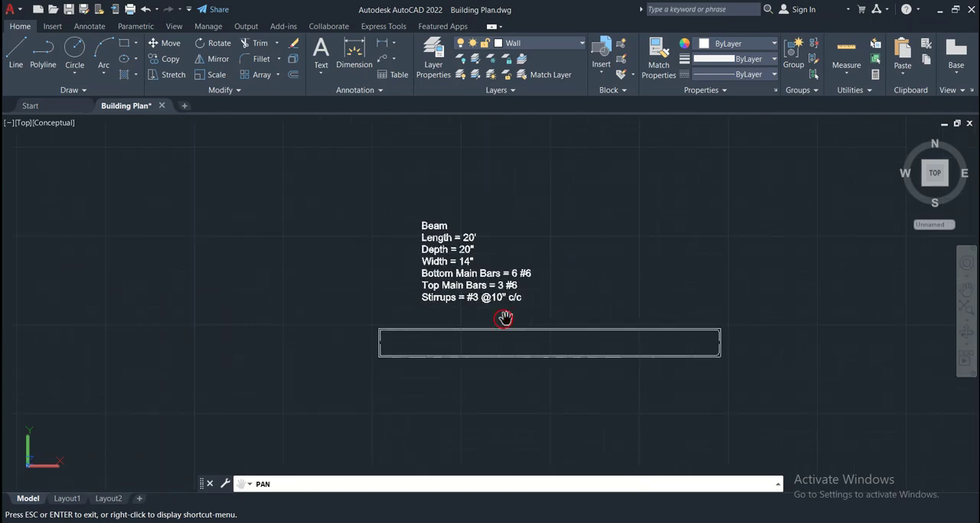
scroll(378, 342, up, 7)
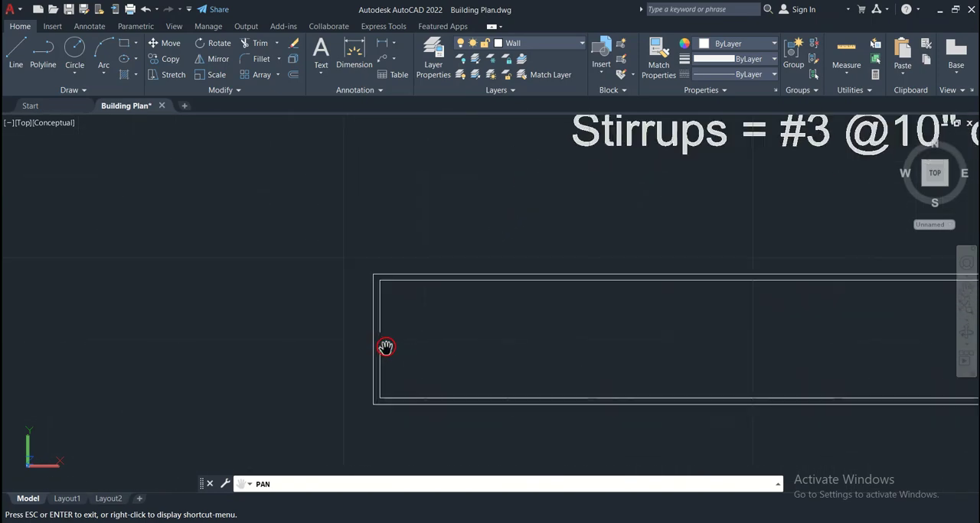
key(Escape)
scroll(331, 310, up, 5)
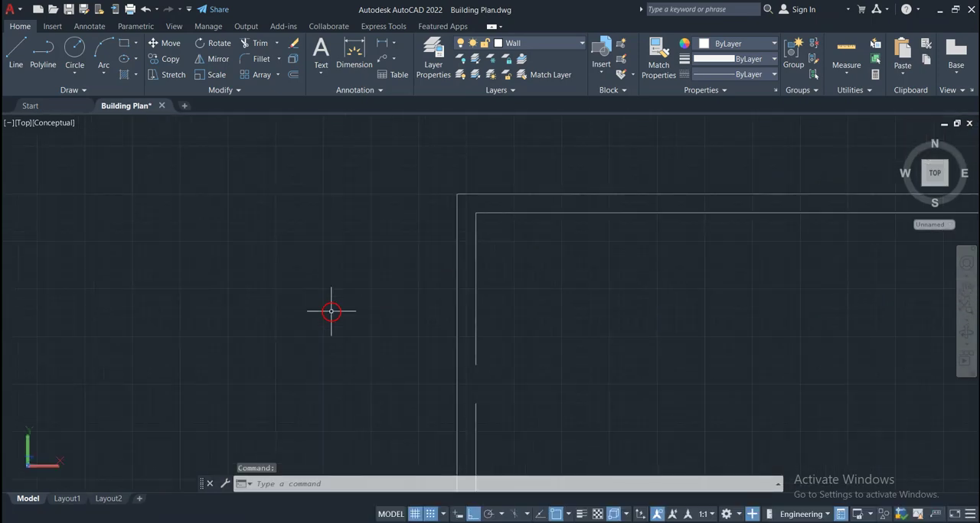
scroll(330, 311, down, 2)
key(Return)
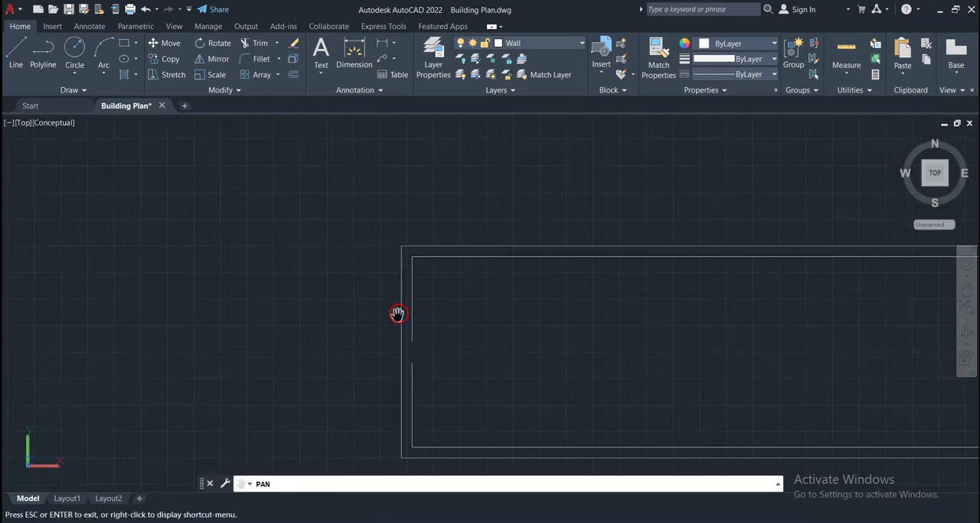
key(Escape)
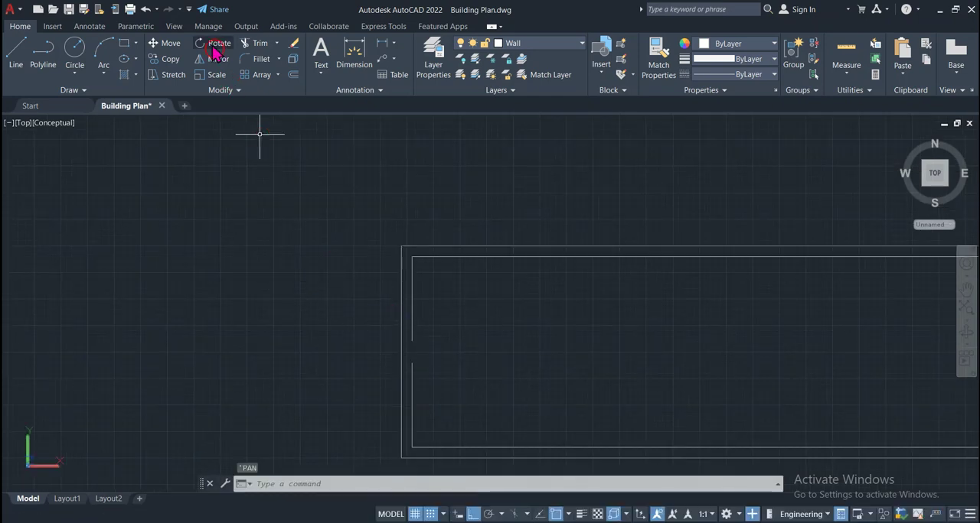
click(255, 62)
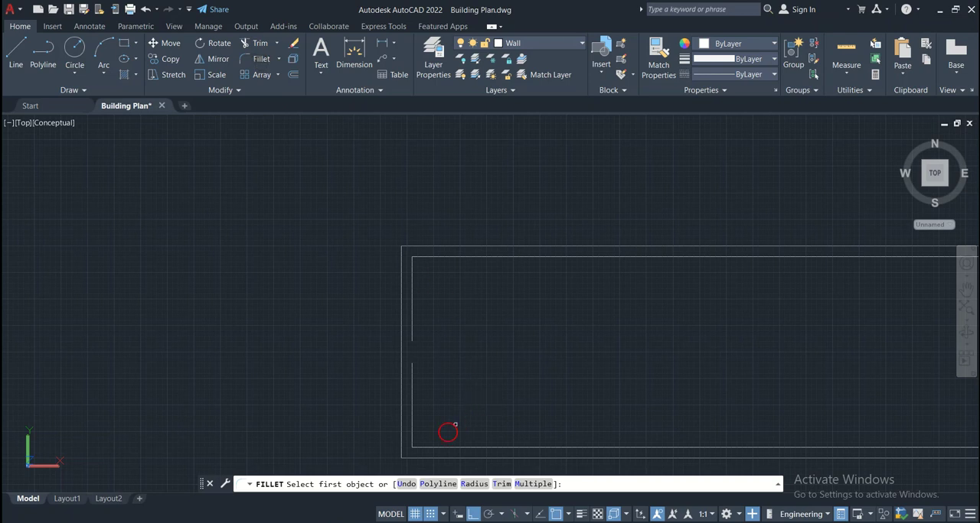
click(474, 484)
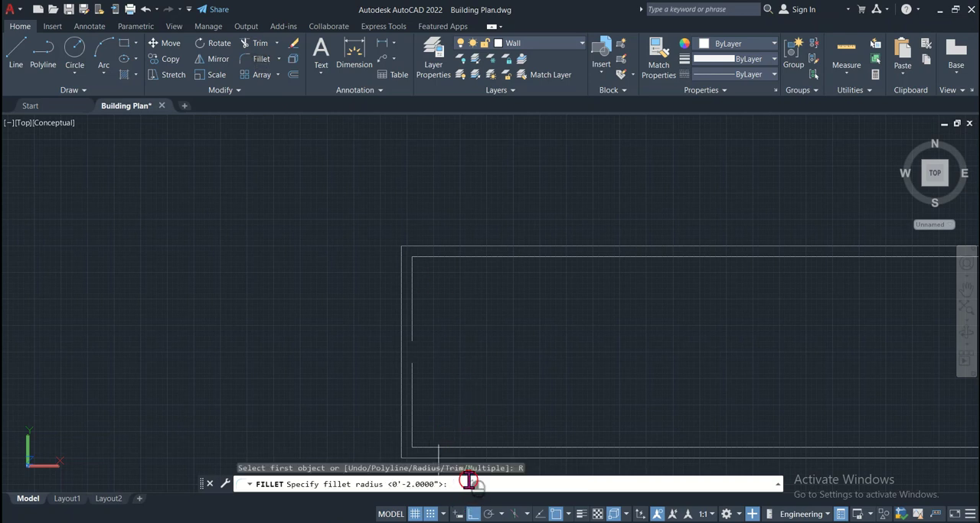
key(Return)
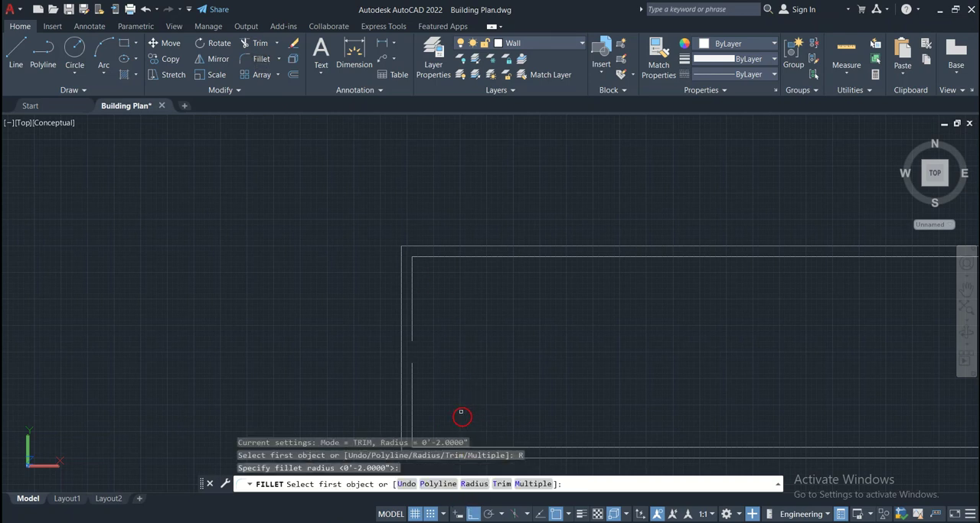
click(433, 256)
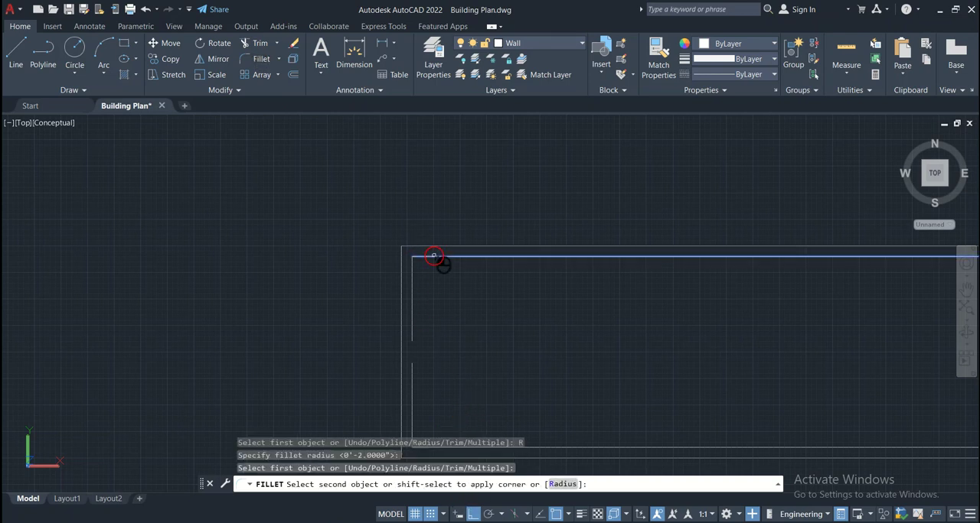
click(413, 290)
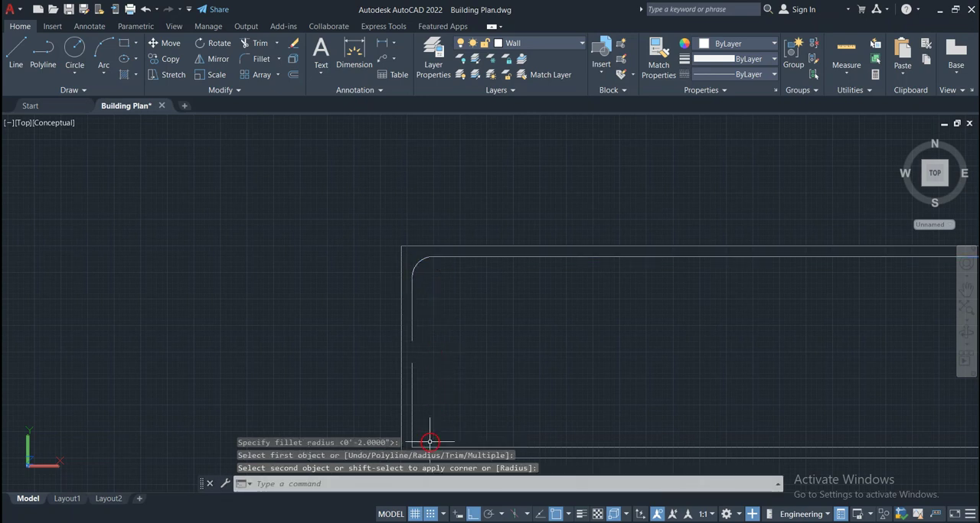
Fillet the lower-left corner between the bottom bar and its left bent end with the same 2" radius
key(Return)
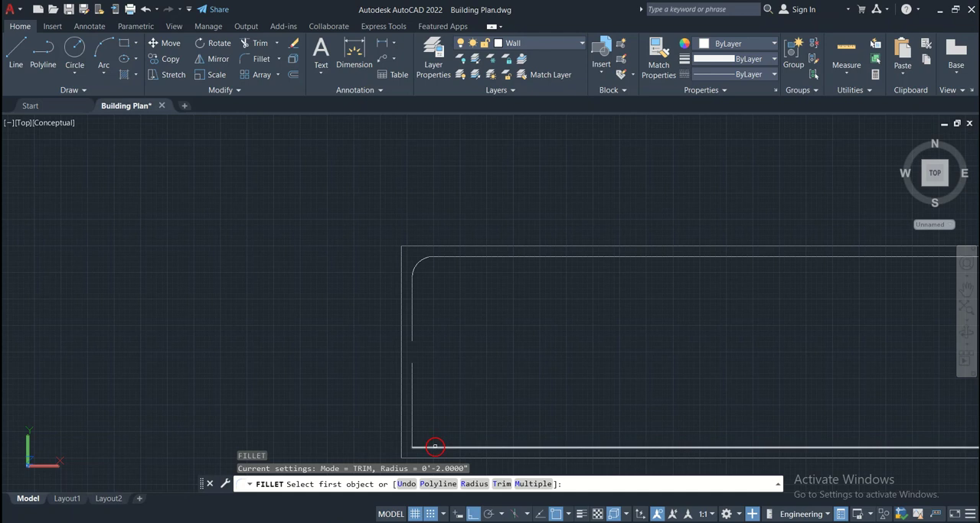
click(436, 445)
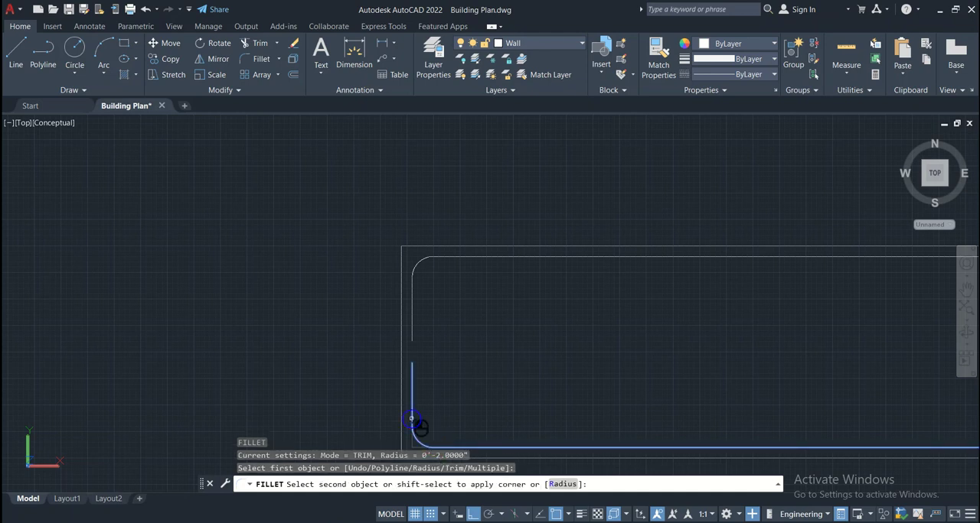
click(411, 420)
key(Escape)
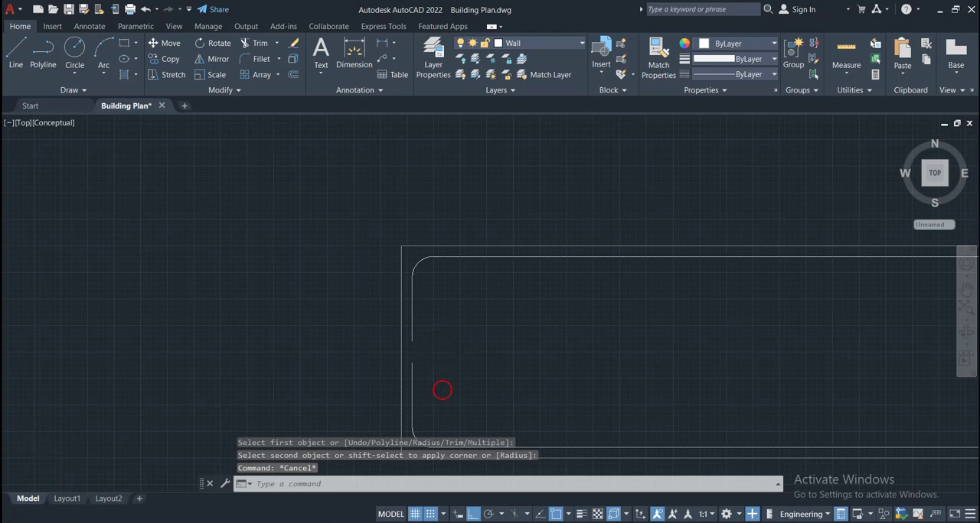
Draw a 4" horizontal helper line inward from the lower tip of the top bar's left bent end
scroll(442, 390, up, 3)
scroll(426, 281, down, 2)
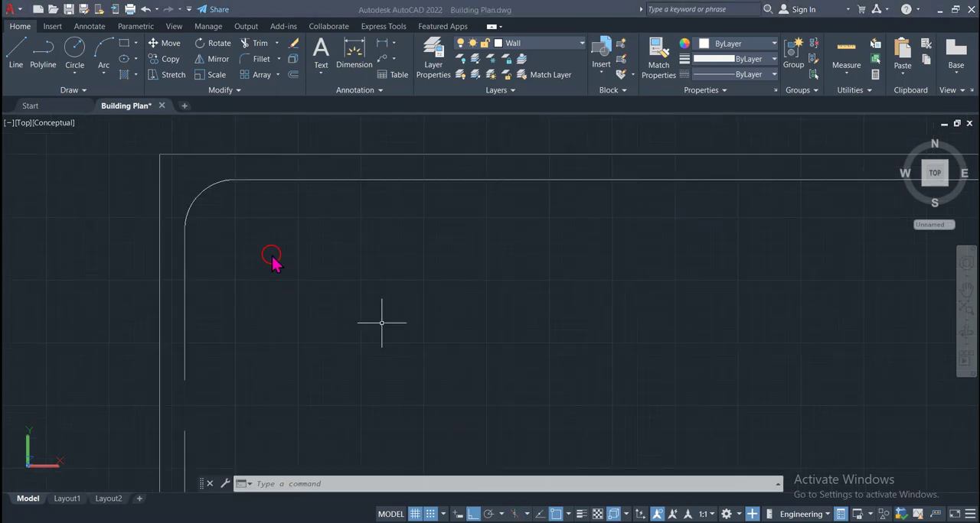
scroll(272, 260, down, 2)
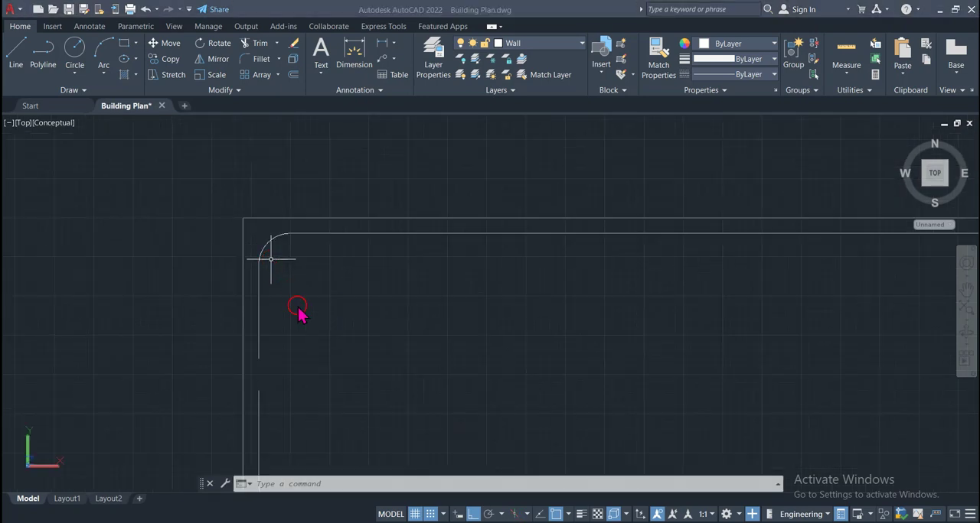
scroll(321, 329, down, 1)
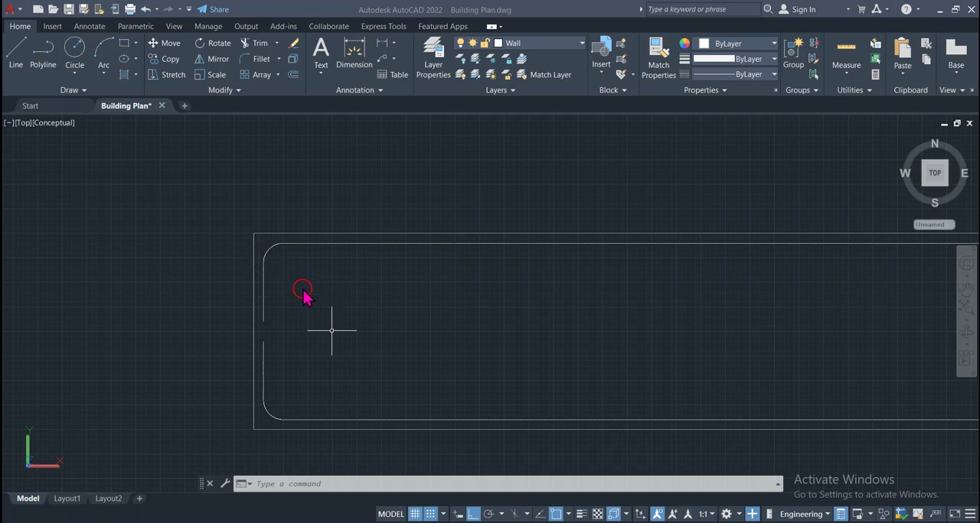
scroll(306, 295, down, 1)
scroll(306, 293, up, 2)
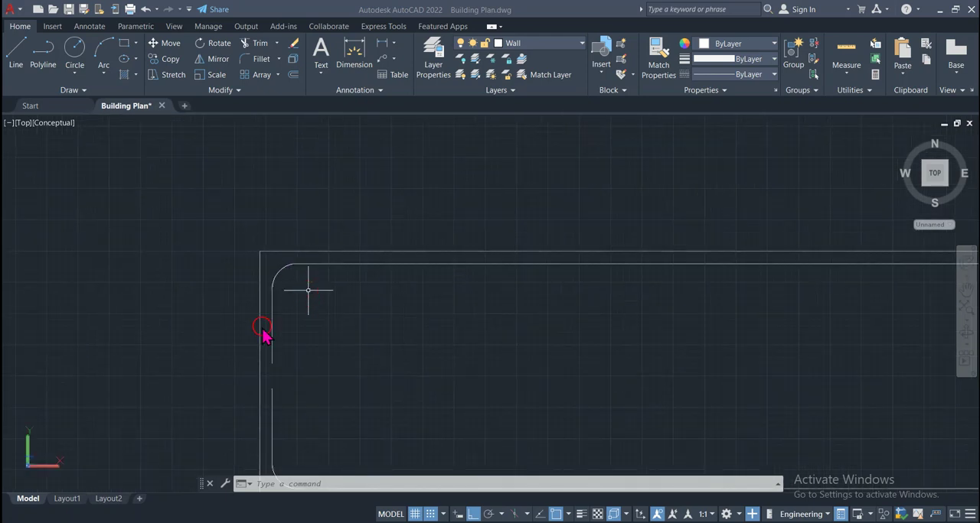
click(17, 58)
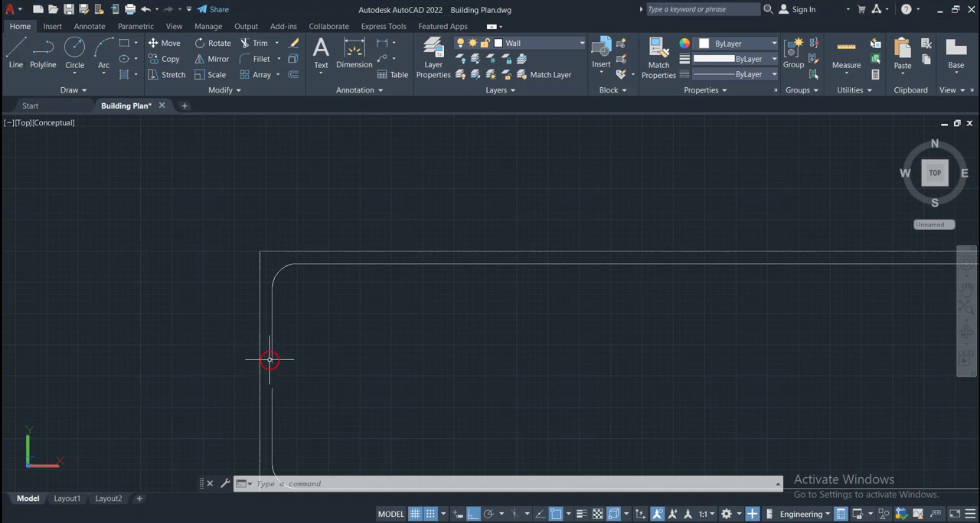
click(17, 62)
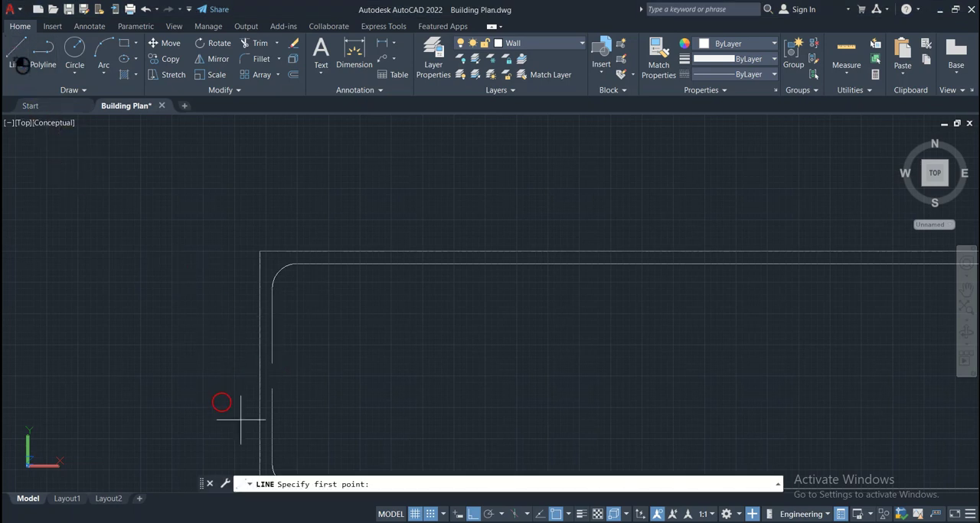
click(273, 363)
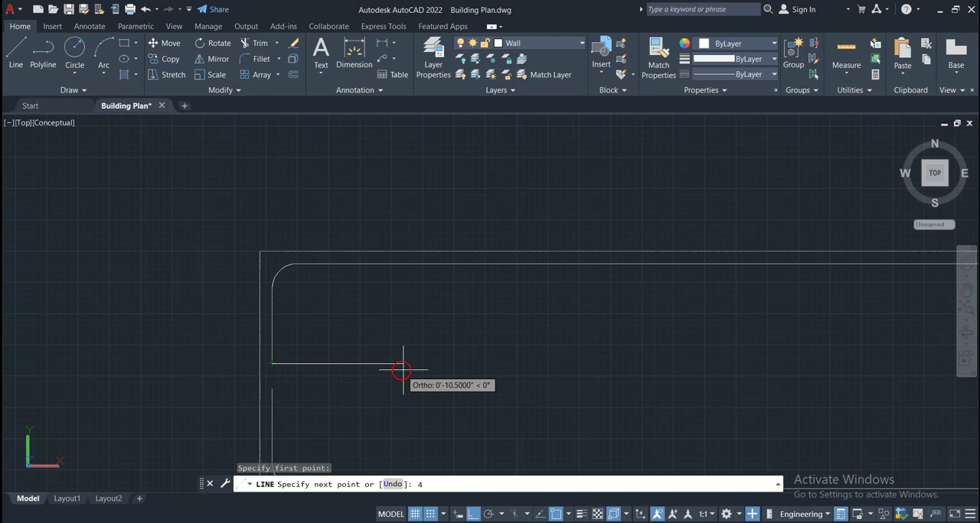
text(4")
key(Return)
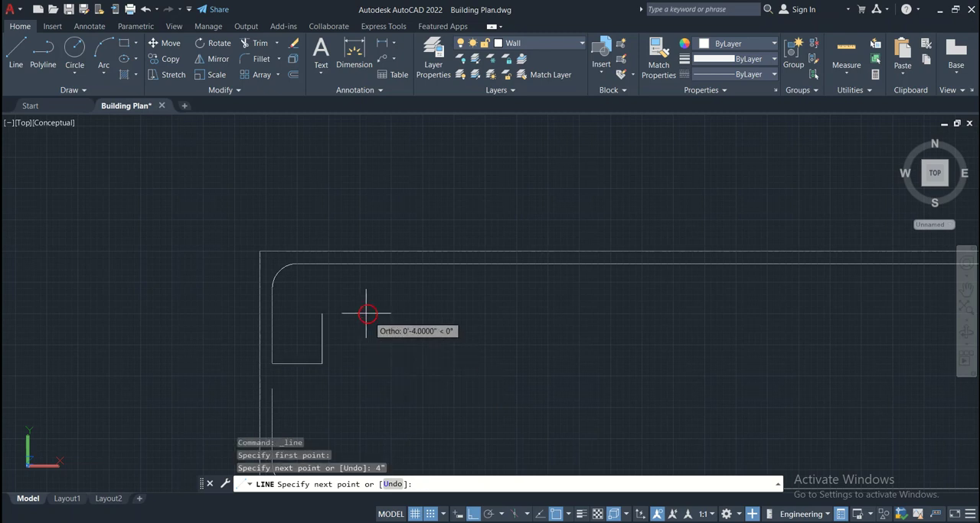
key(Return)
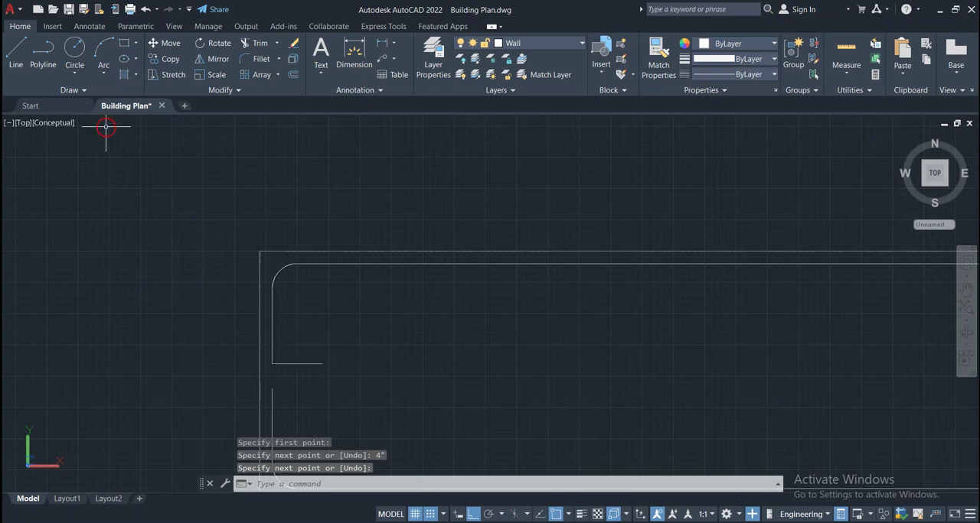
Draw a vertical stirrup line from the inner end of the 4" helper line straight down to the bottom bar
click(18, 64)
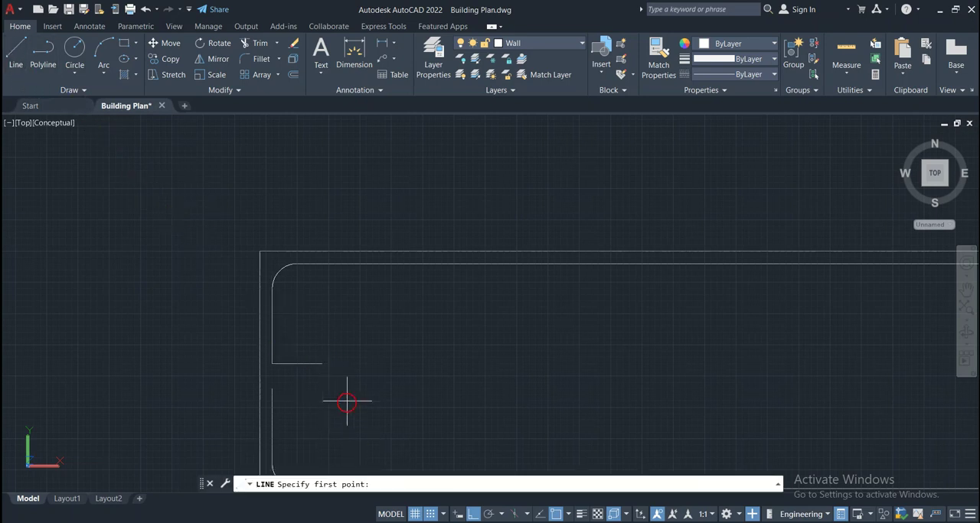
mouse_move(335, 391)
middle_down()
mouse_move(324, 383)
mouse_move(320, 312)
middle_up()
click(320, 310)
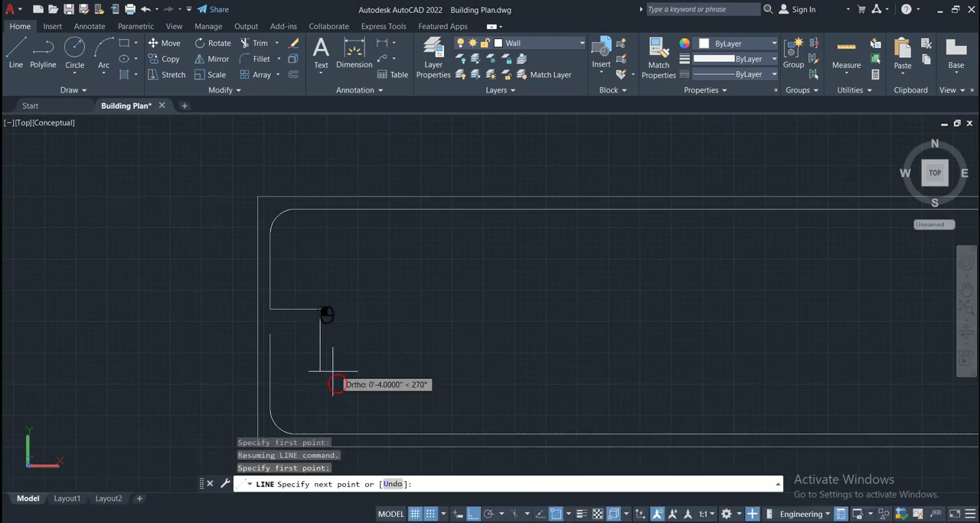
click(320, 430)
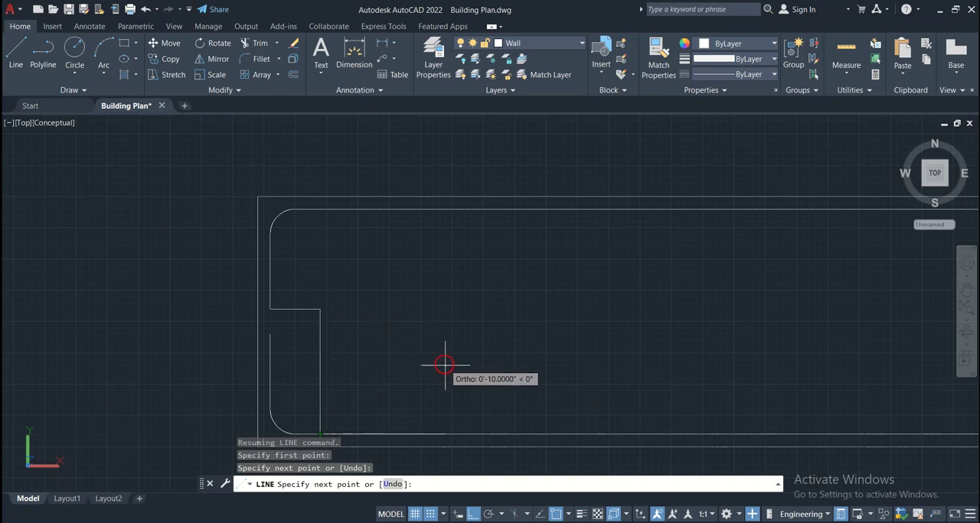
key(Return)
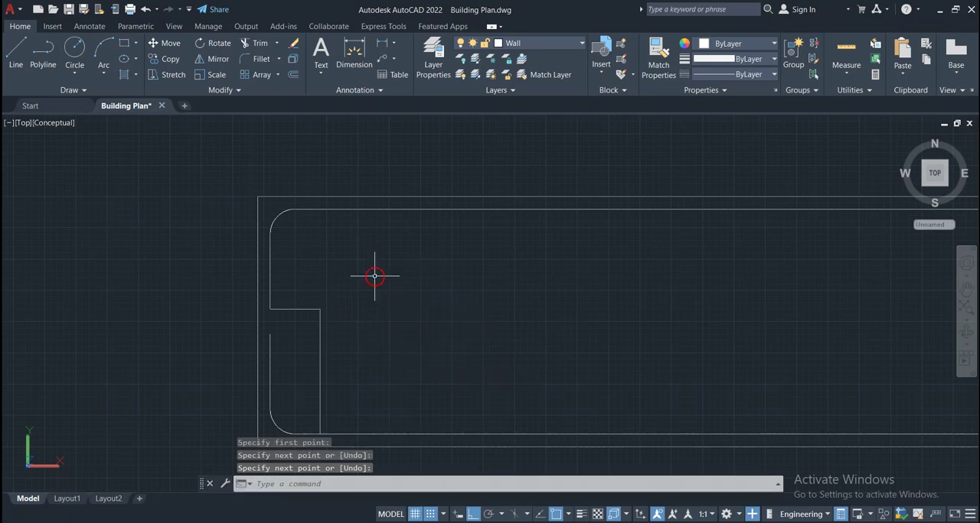
Delete the 4" horizontal helper line at the tip of the top bar's left bent end
click(304, 304)
click(293, 333)
key(Delete)
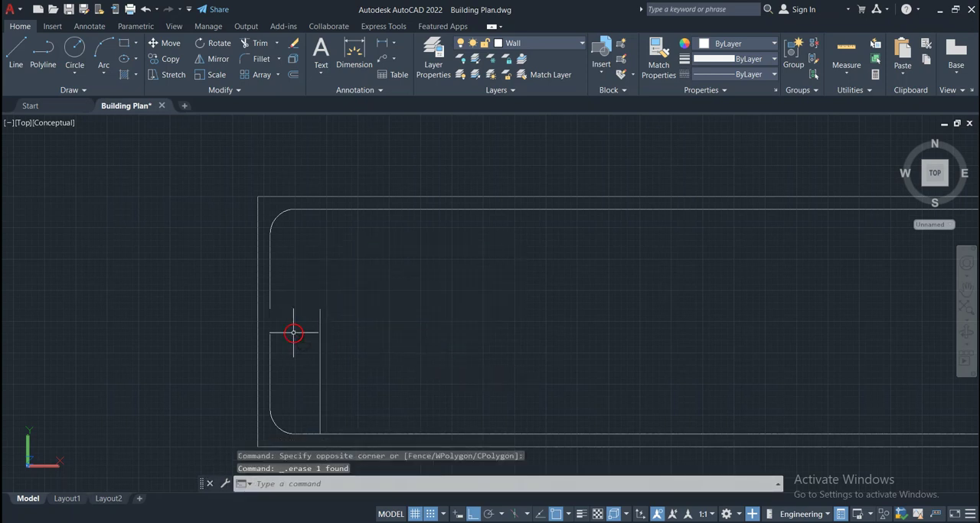
Stretch the vertical stirrup line's upper end straight up to meet the top bar
click(320, 329)
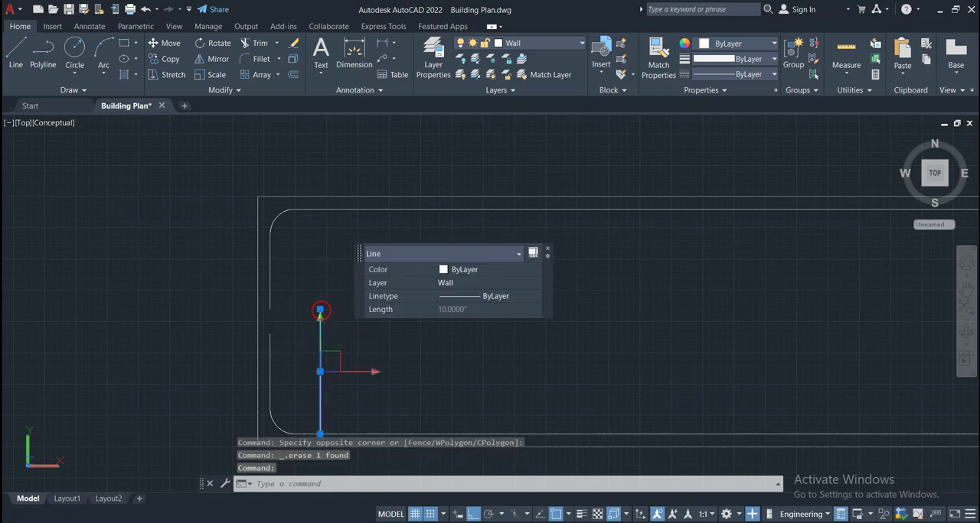
click(320, 310)
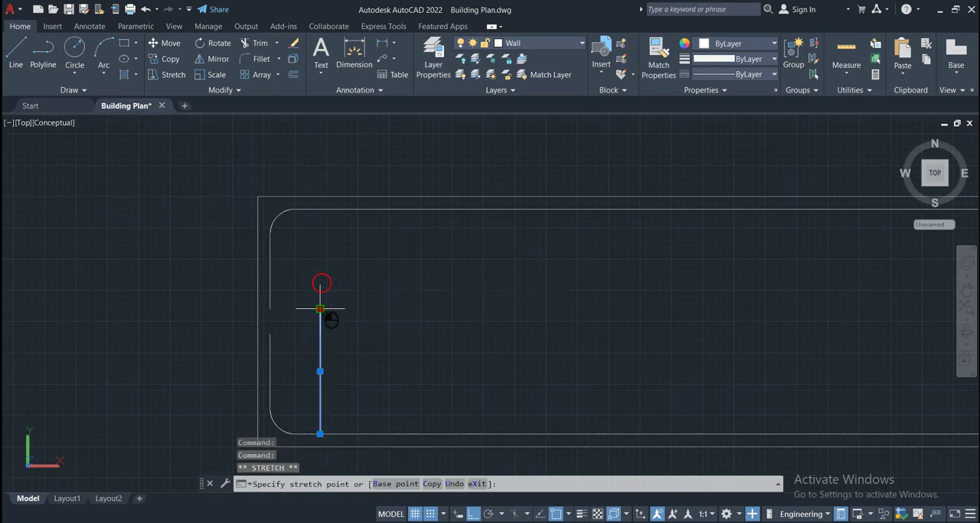
click(319, 209)
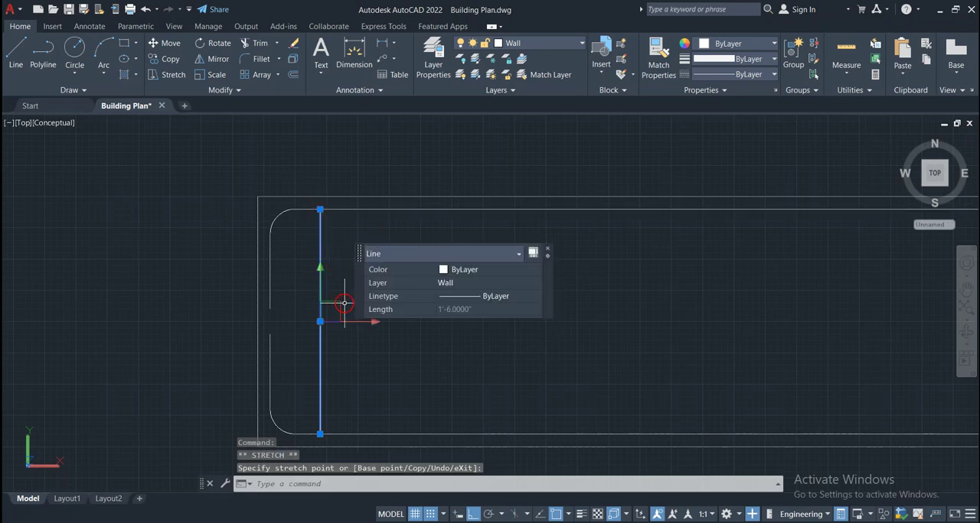
key(Escape)
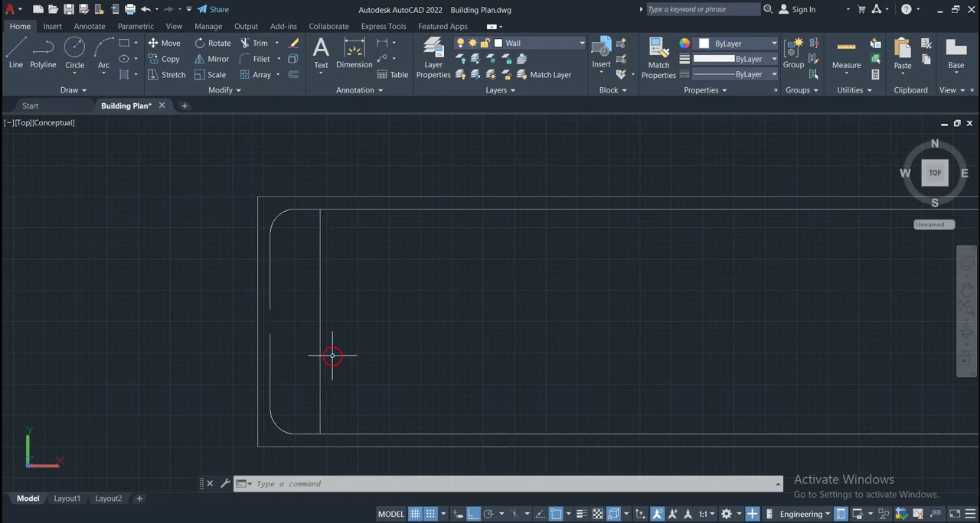
scroll(332, 354, down, 4)
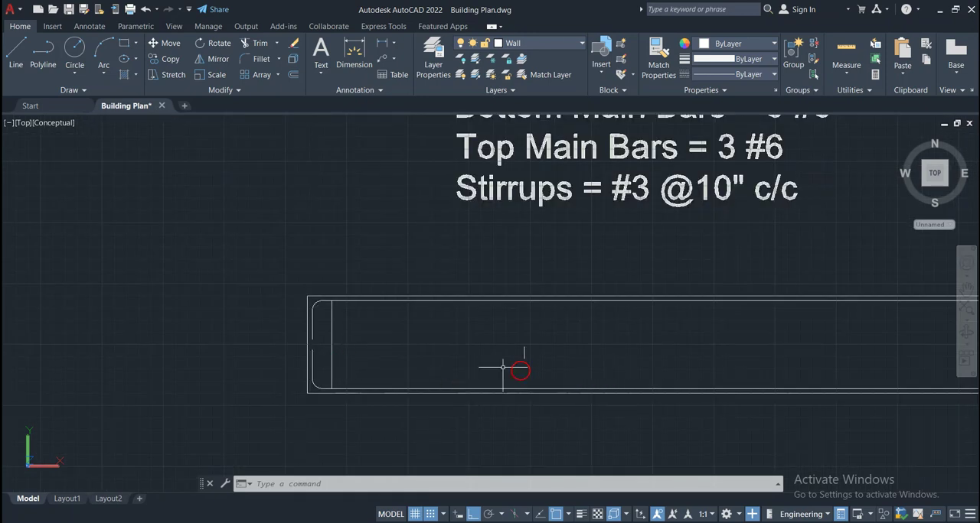
Offset the first stirrup line at the beam's left end 10" to the right to create the second stirrup
middle_drag(362, 402, 282, 377)
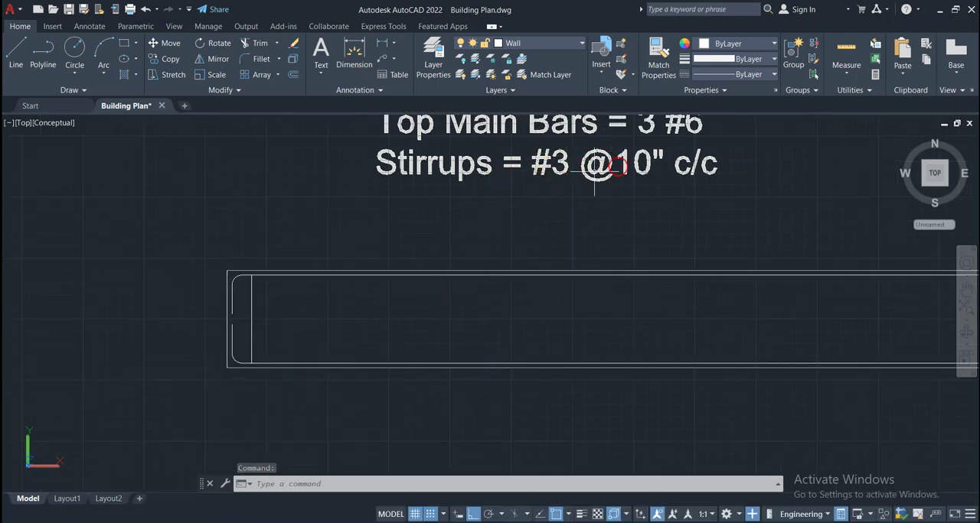
click(251, 332)
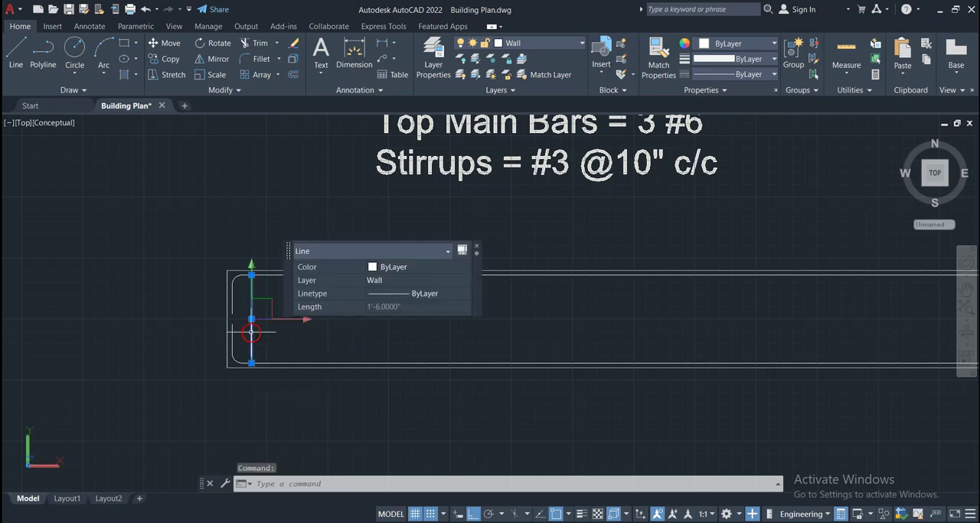
click(294, 75)
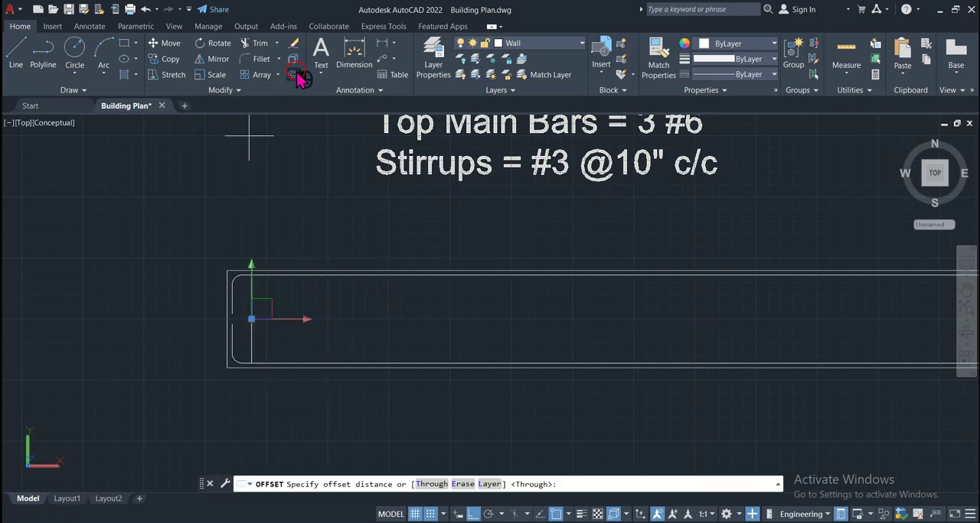
click(429, 485)
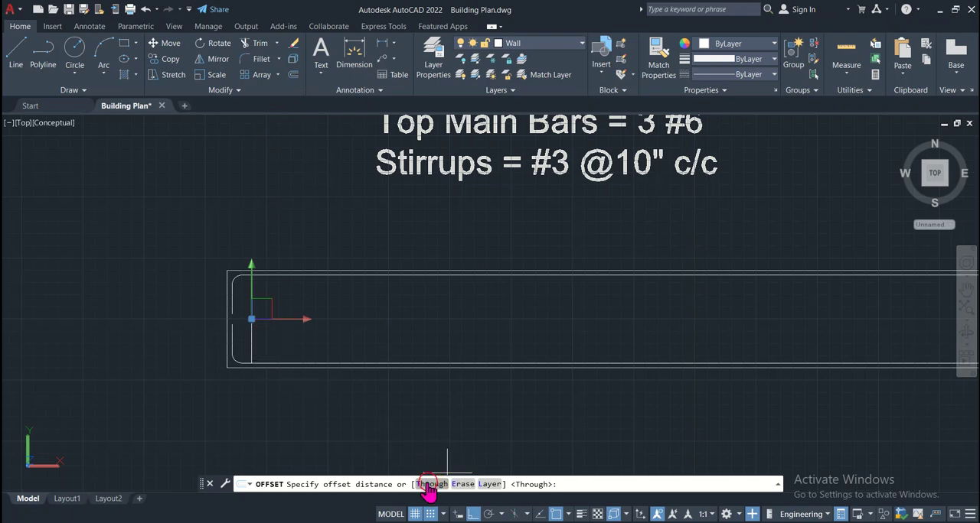
click(564, 482)
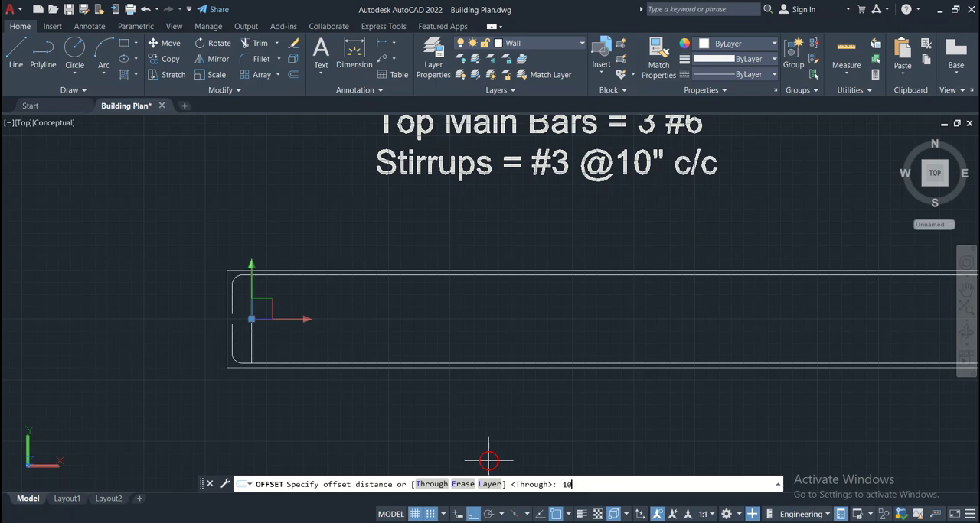
text(10")
key(Return)
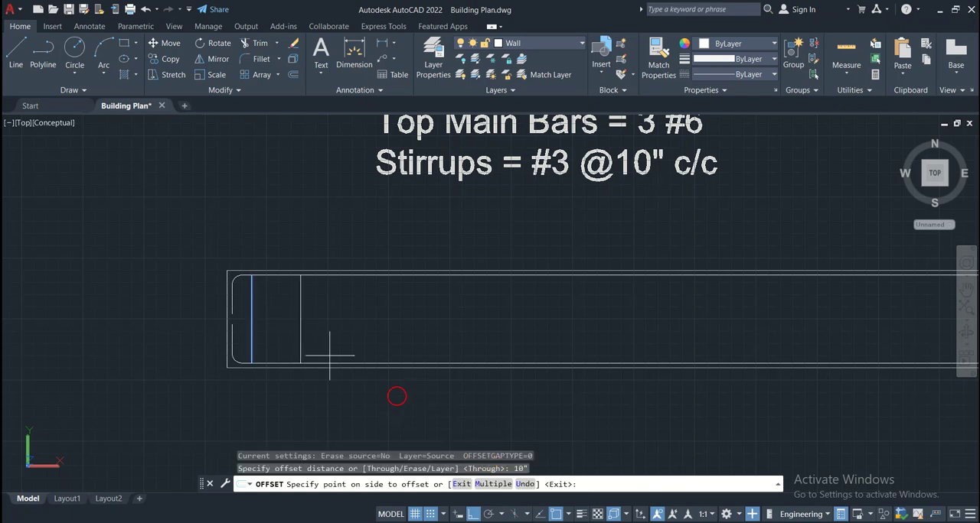
click(385, 326)
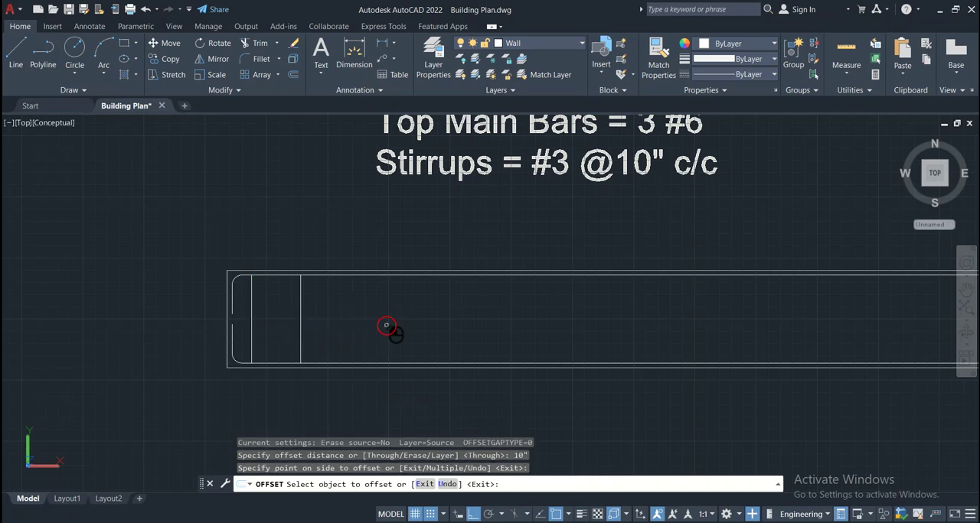
Continue the 10" Offset rightward from each newest stirrup line, adding 14 more stirrups along the beam
click(300, 327)
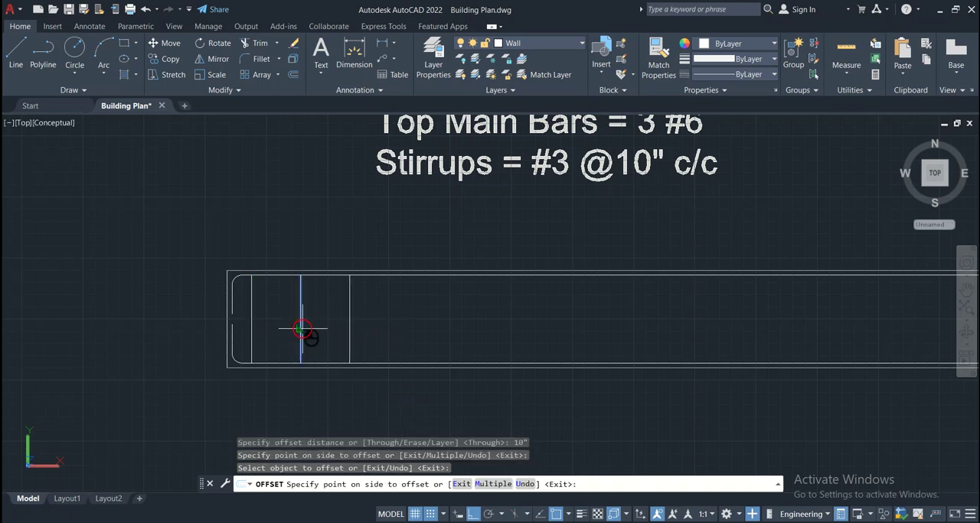
click(449, 328)
click(350, 323)
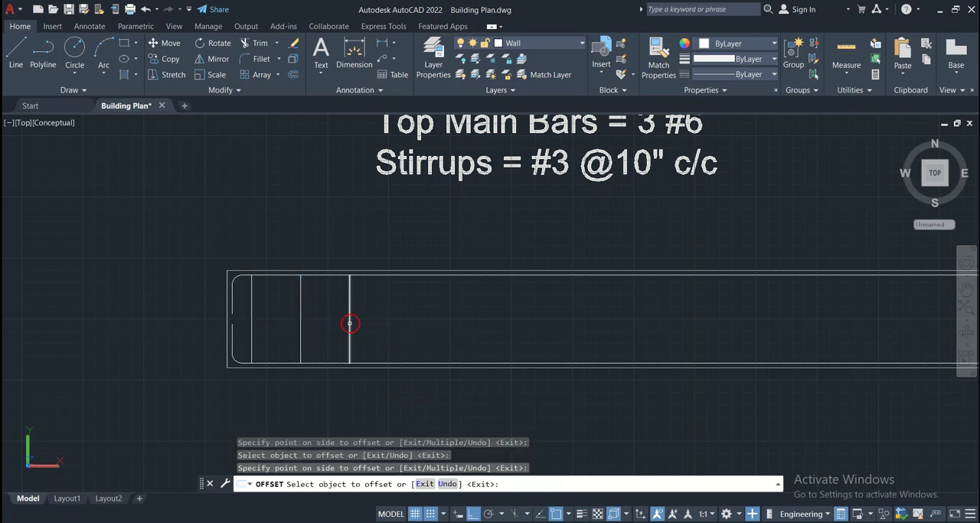
click(440, 318)
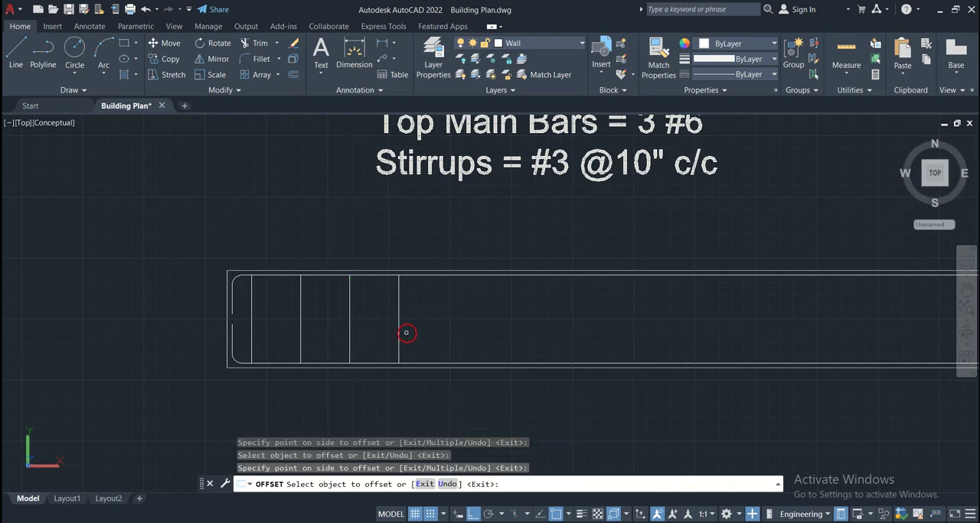
click(446, 329)
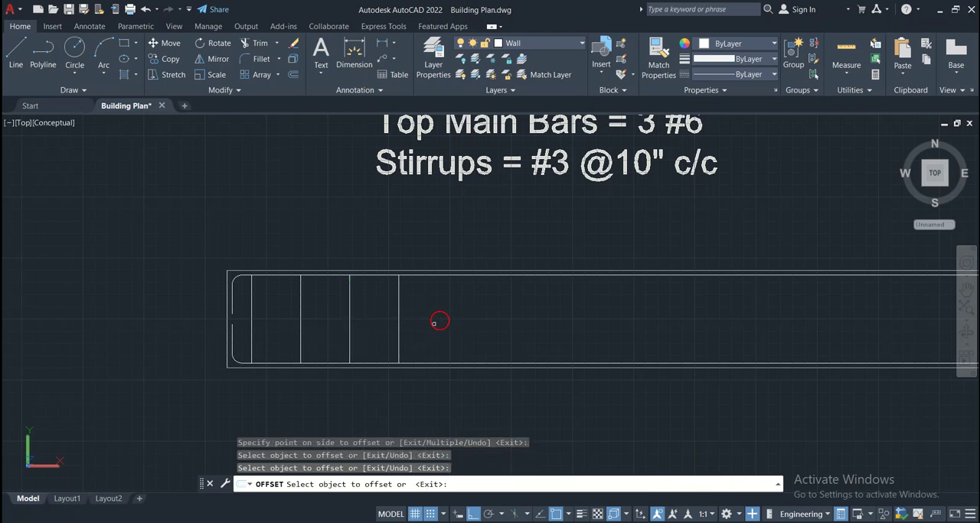
click(400, 341)
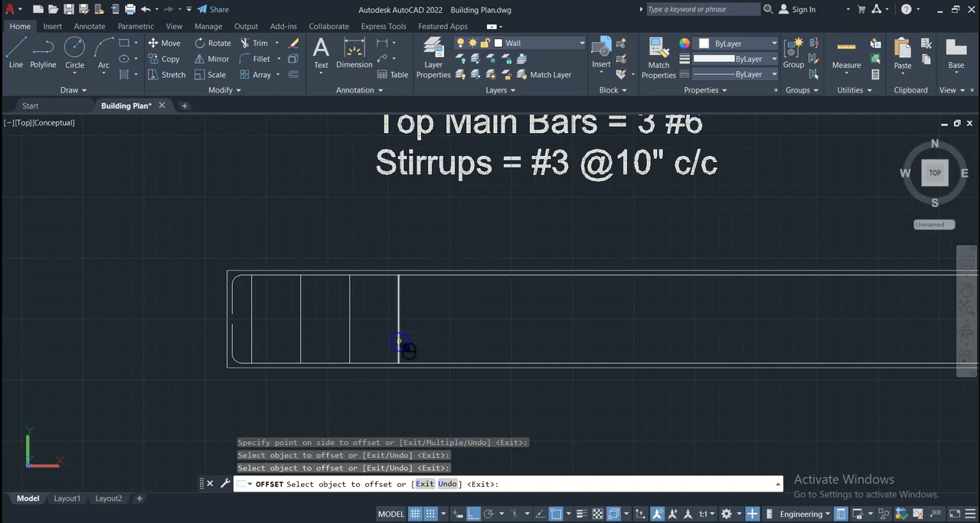
click(568, 338)
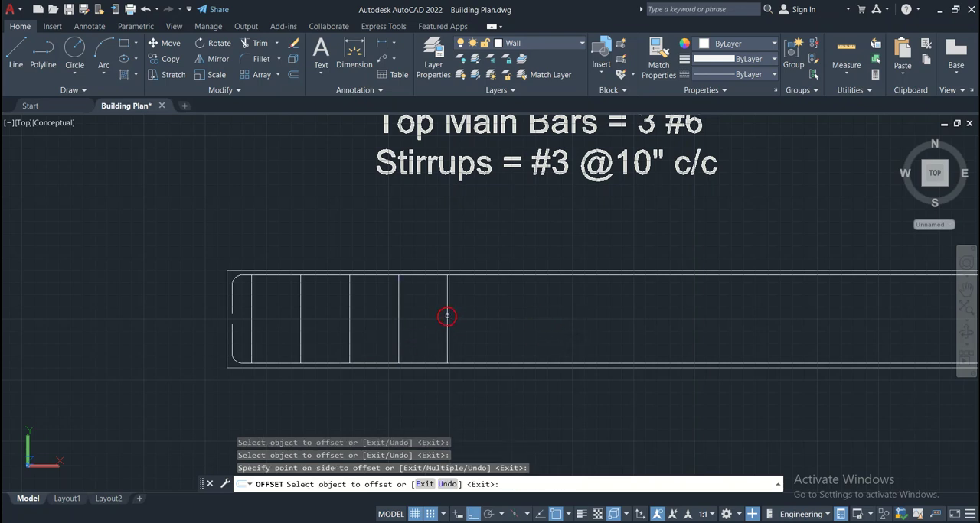
click(446, 316)
click(554, 314)
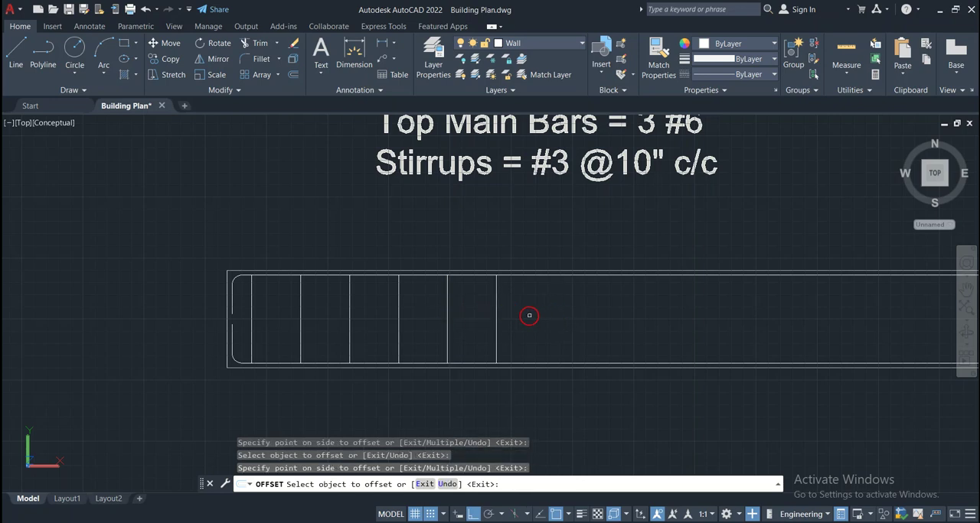
click(496, 317)
click(605, 317)
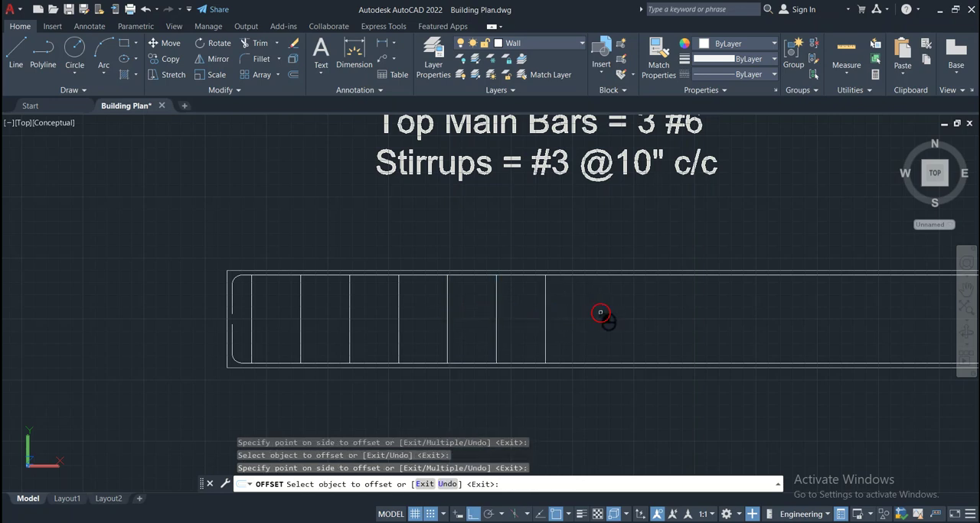
click(545, 319)
click(649, 320)
click(596, 319)
click(676, 313)
click(645, 315)
click(733, 316)
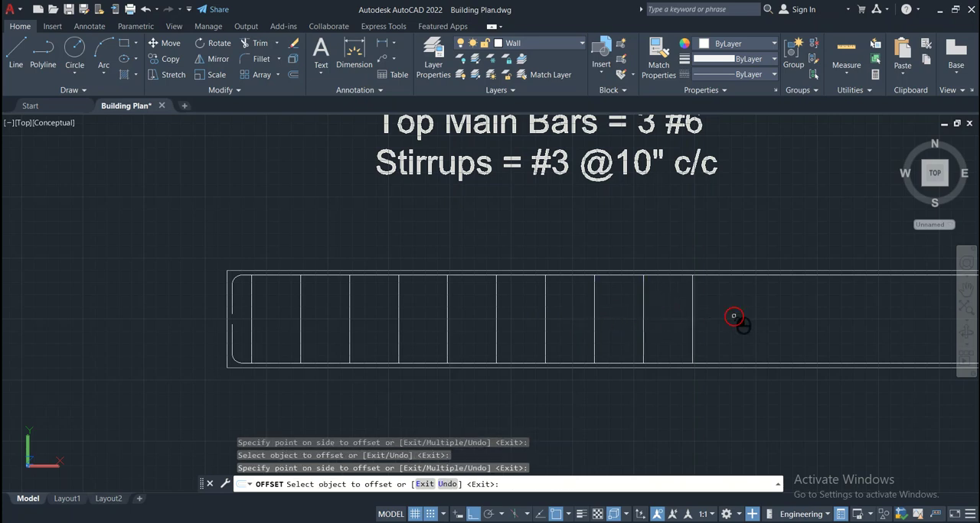
click(691, 318)
click(834, 324)
click(740, 332)
click(849, 323)
click(791, 323)
click(874, 314)
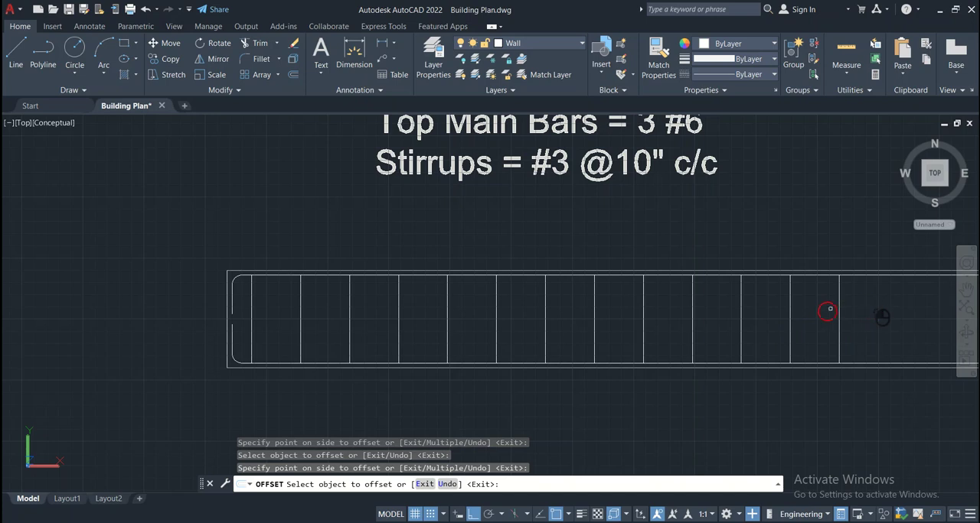
click(837, 316)
click(877, 317)
click(889, 323)
click(906, 325)
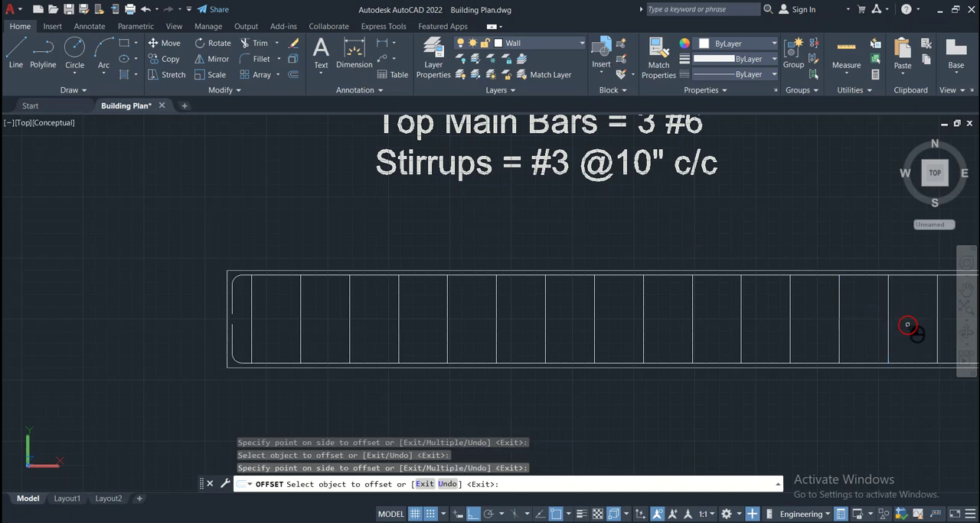
click(932, 326)
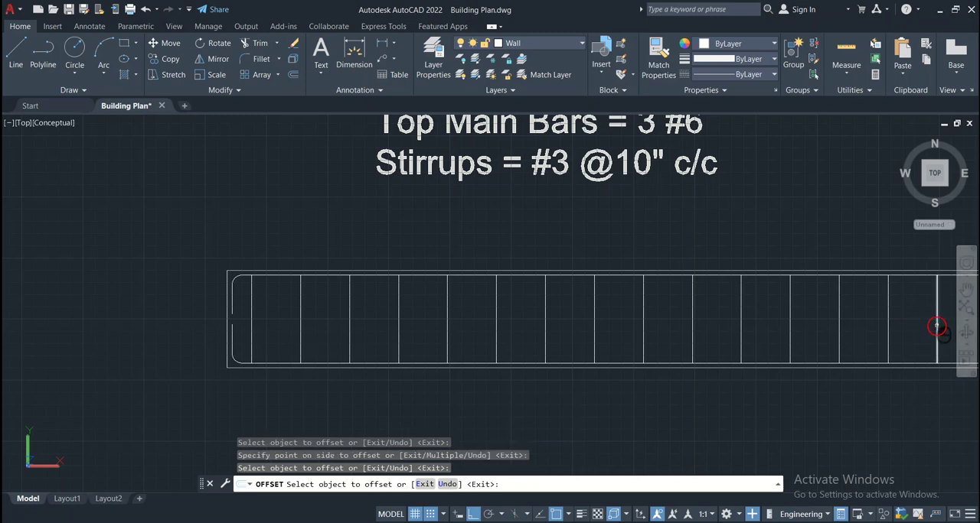
click(937, 327)
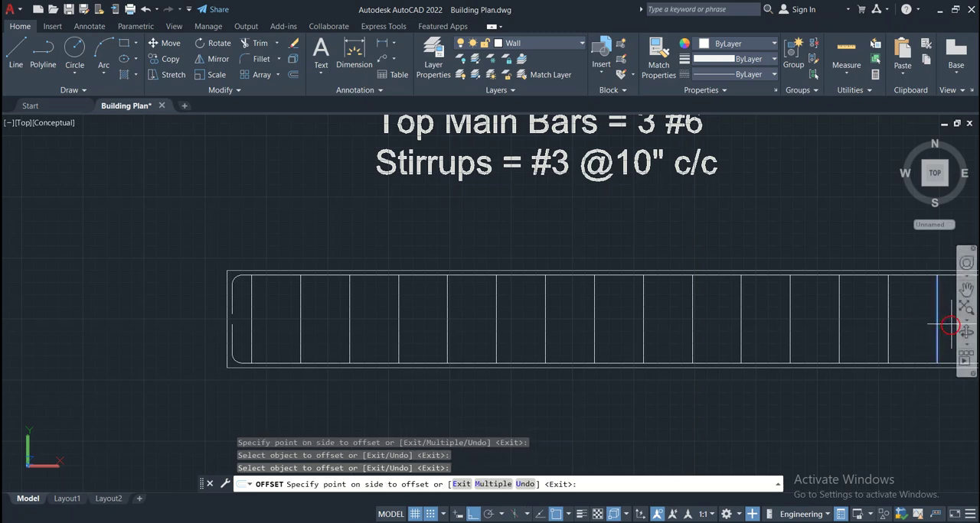
click(949, 325)
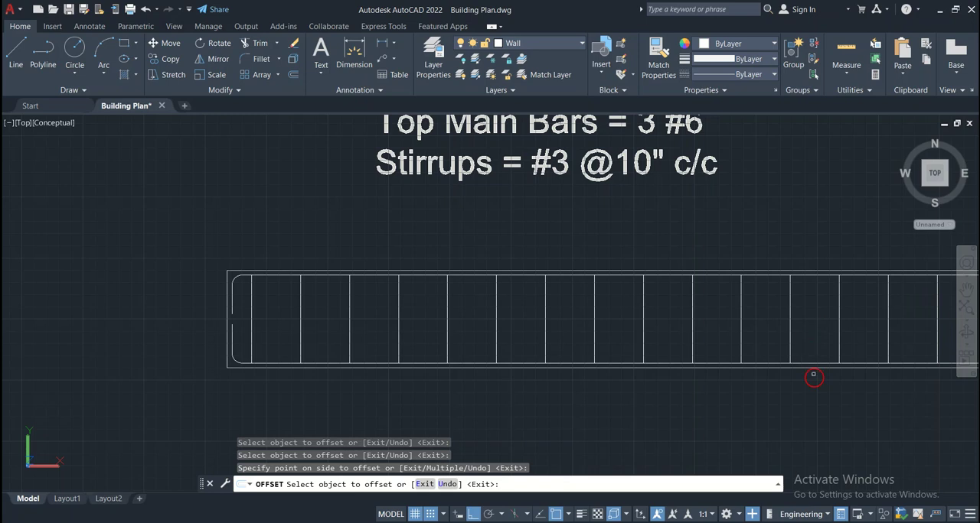
Offset eight more stirrup lines rightward at 10" spacing until they reach the beam's right end
click(966, 289)
scroll(863, 388, down, 1)
mouse_move(863, 390)
mouse_down()
mouse_move(646, 372)
mouse_move(627, 376)
mouse_move(638, 393)
mouse_move(557, 388)
mouse_up()
scroll(628, 376, down, 1)
scroll(634, 387, down, 1)
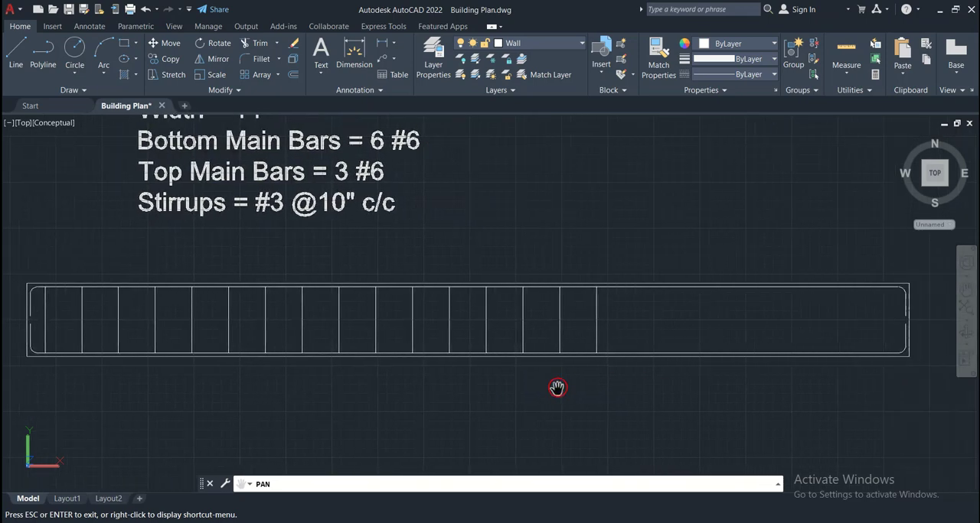
key(Escape)
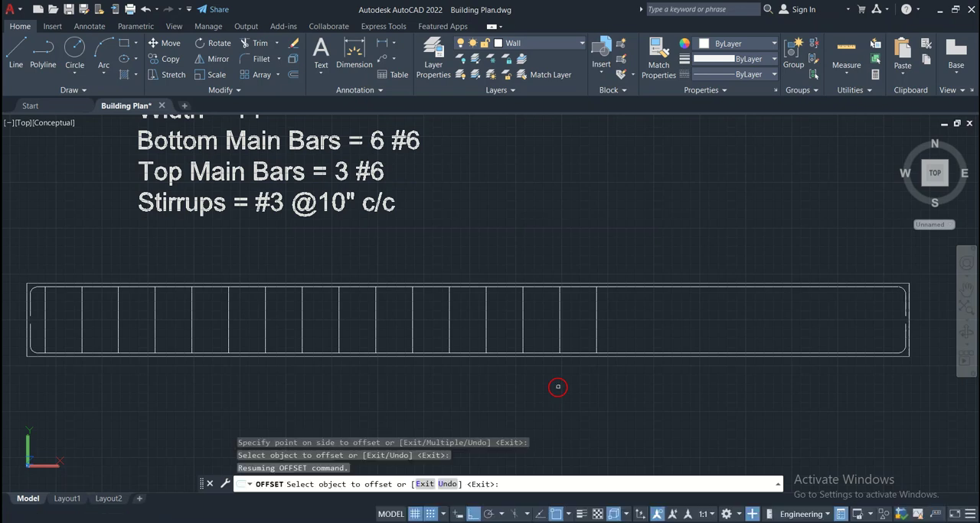
click(595, 332)
click(732, 324)
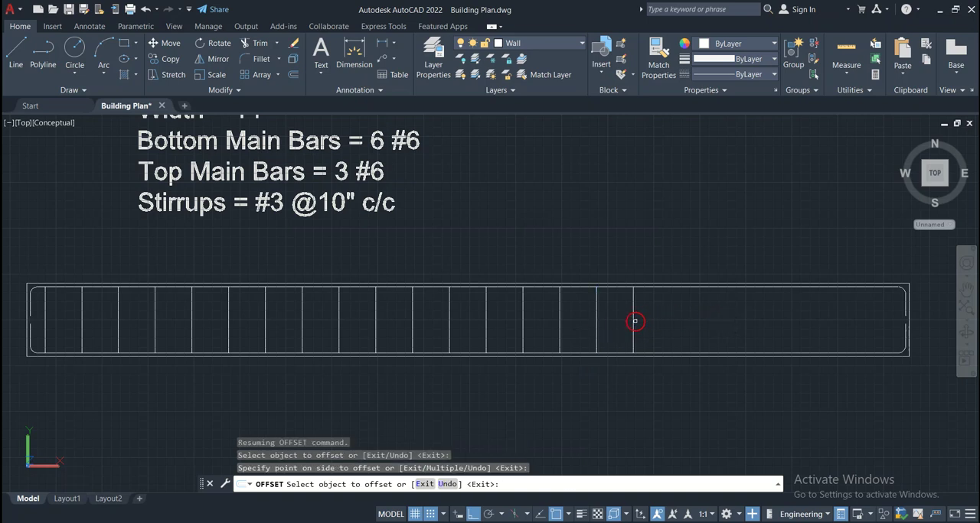
click(635, 322)
click(702, 317)
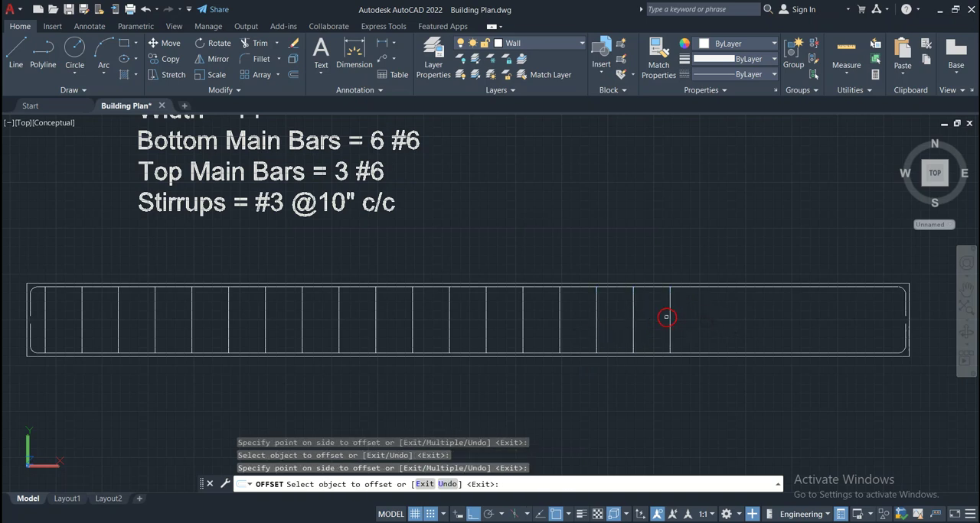
click(666, 316)
click(708, 319)
click(708, 316)
click(749, 322)
click(744, 322)
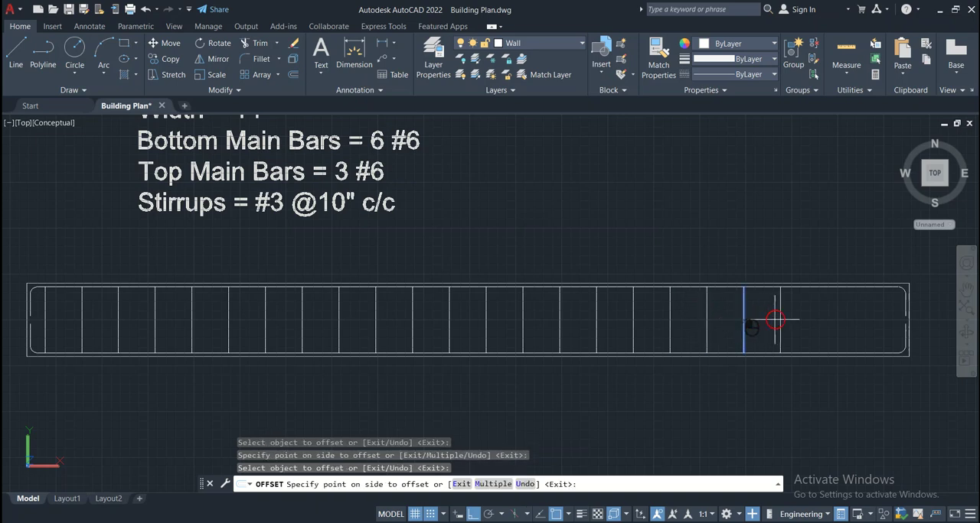
click(774, 319)
click(780, 321)
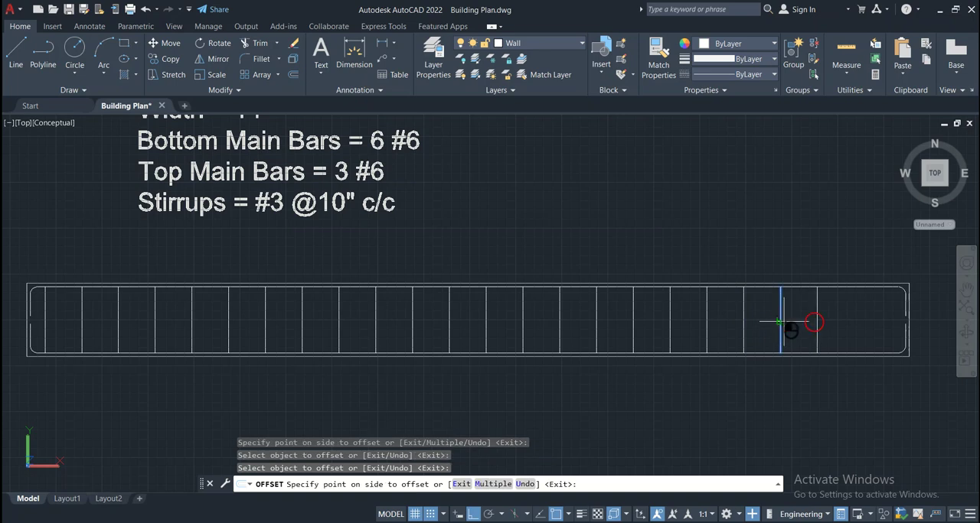
click(826, 325)
click(817, 327)
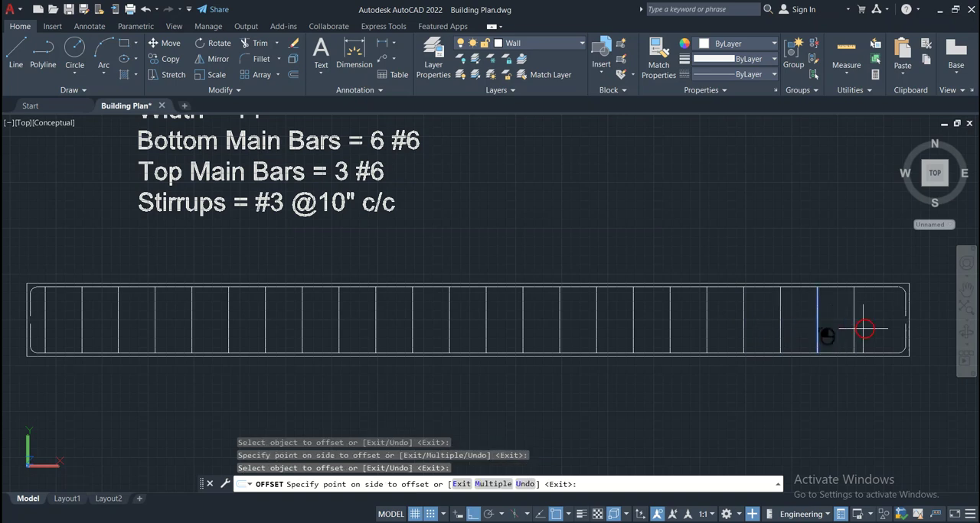
click(865, 328)
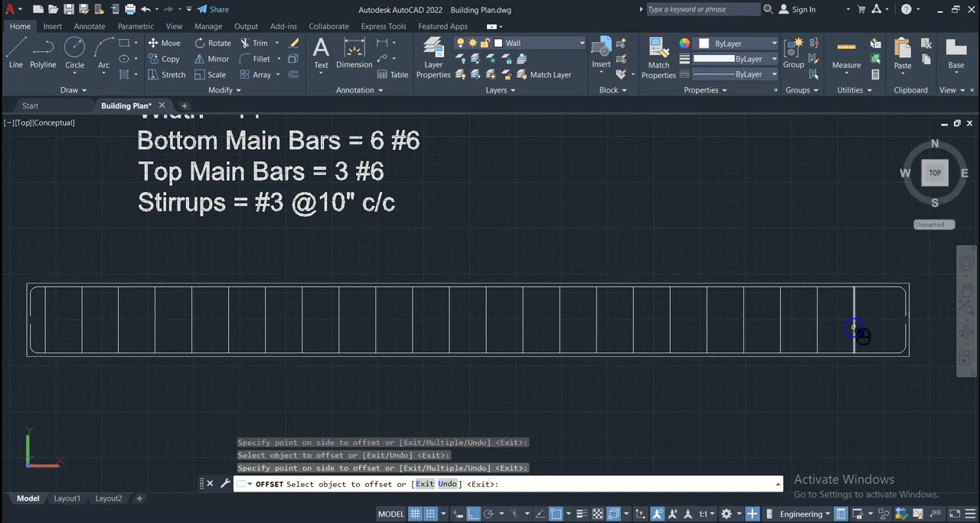
click(854, 326)
click(886, 329)
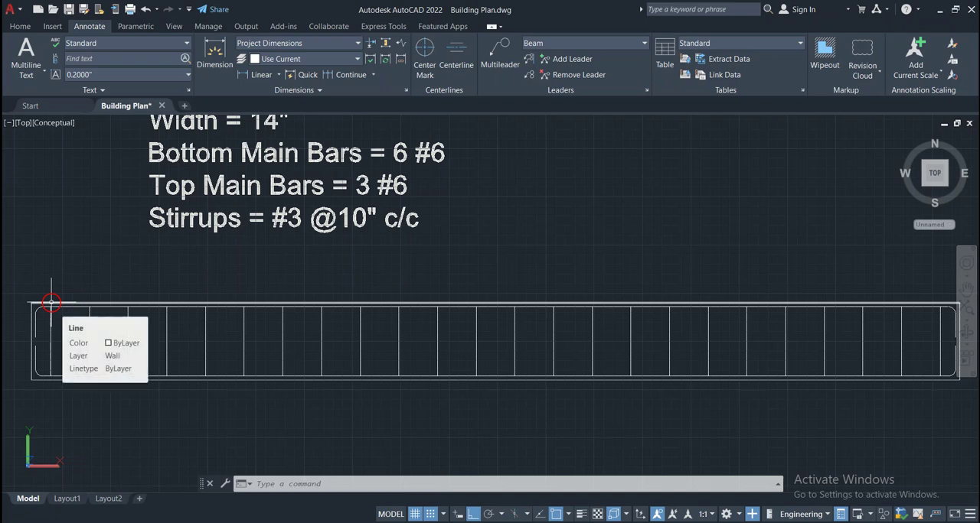
click(55, 380)
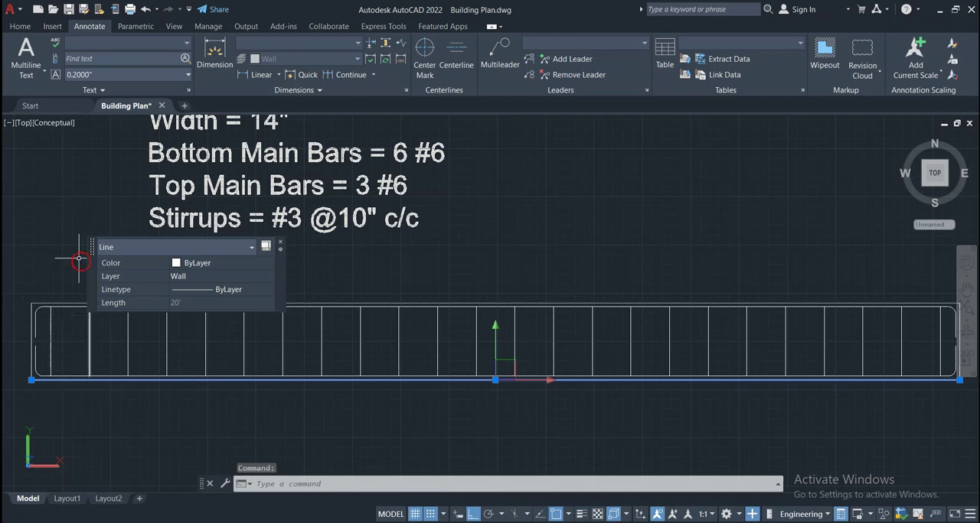
key(Delete)
key(Escape)
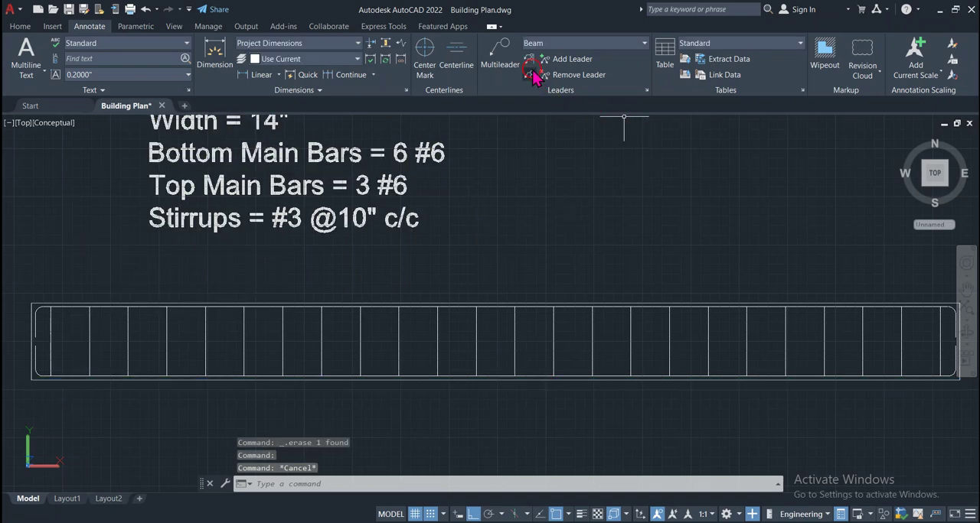
Add a vertical multileader labelled "Concrete", about 1'-7" long, below the beam's bottom edge near its left end
click(502, 57)
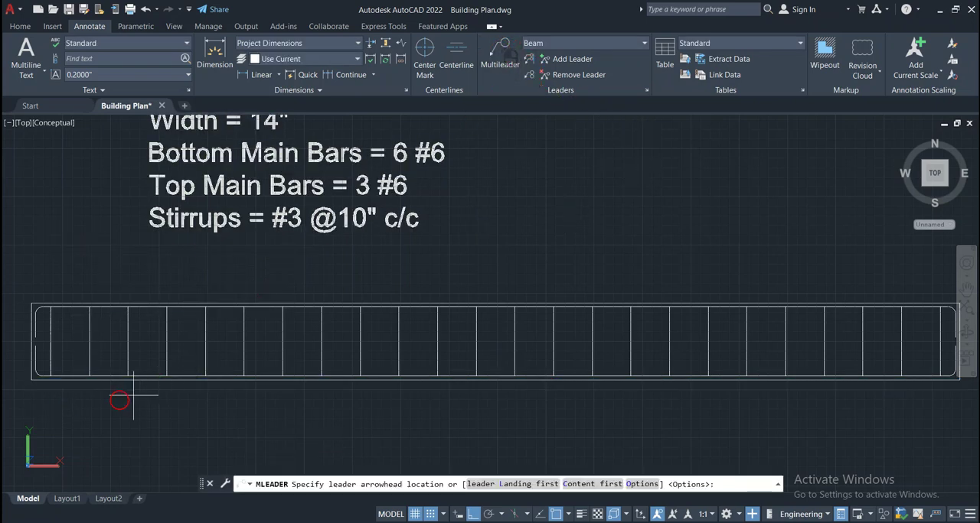
click(103, 379)
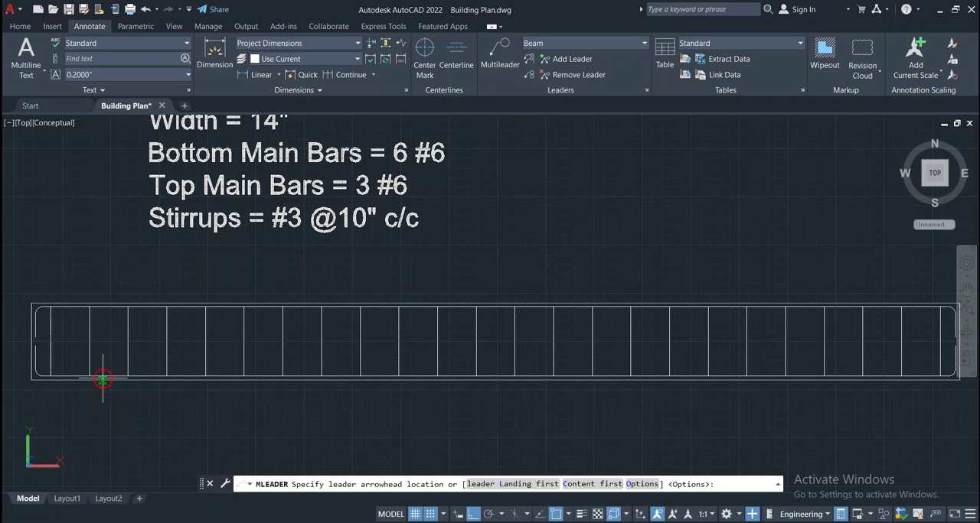
click(134, 455)
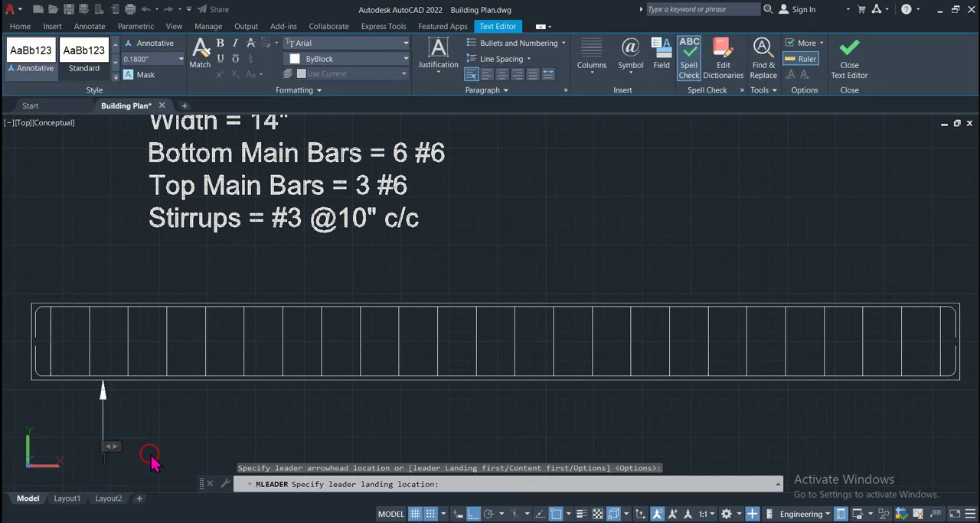
text(Concrete)
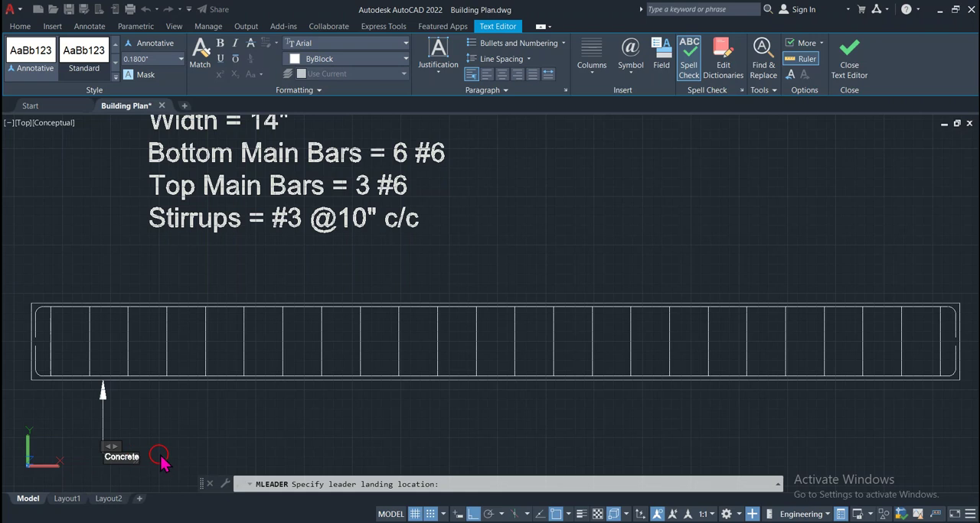
click(149, 58)
click(247, 252)
click(175, 444)
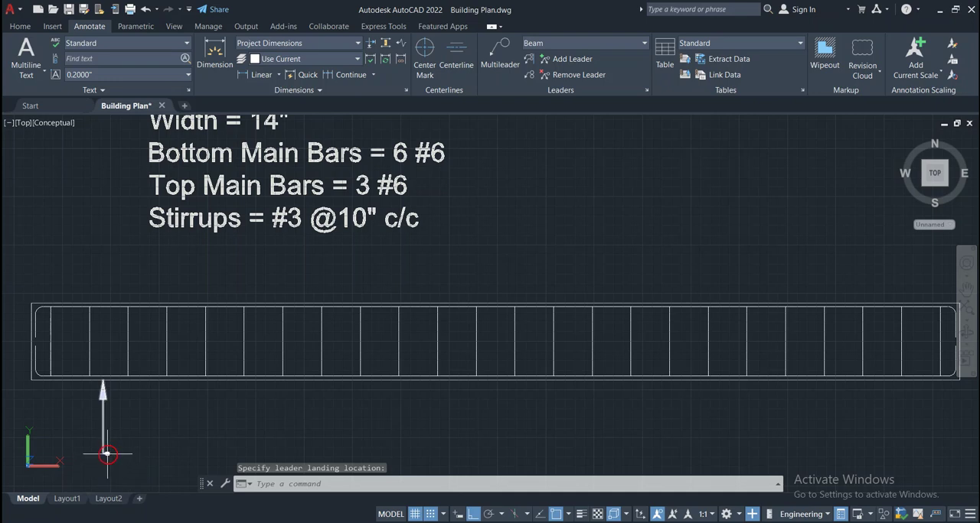
Set the text height of the "Concrete" leader label to 3"
double_click(106, 455)
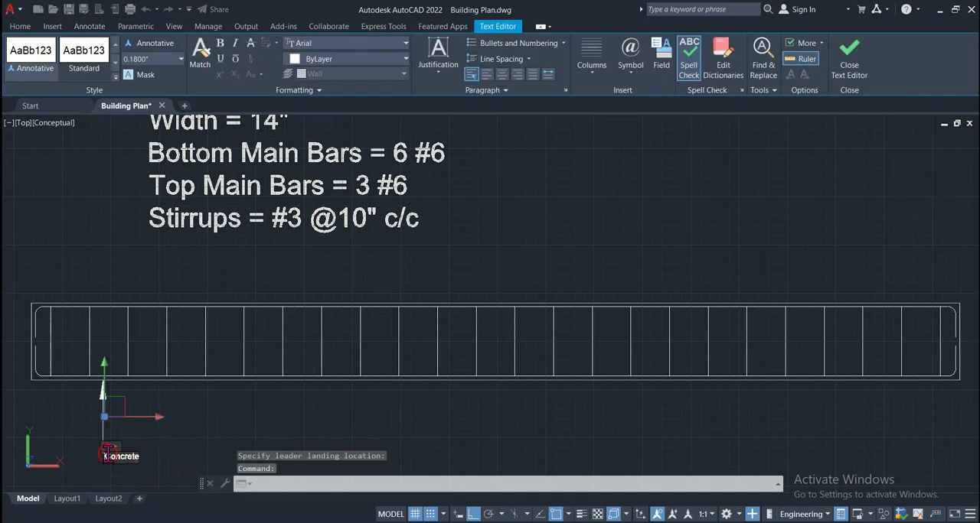
click(178, 455)
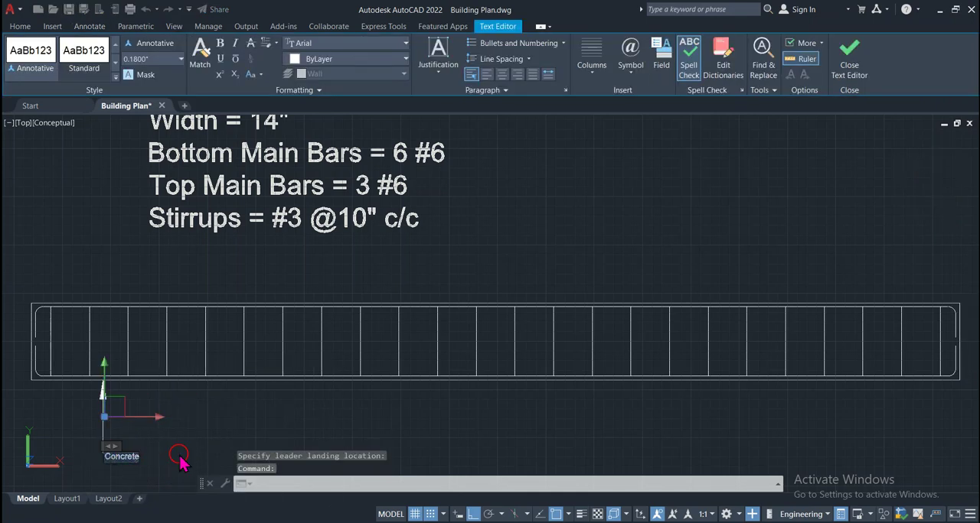
click(154, 62)
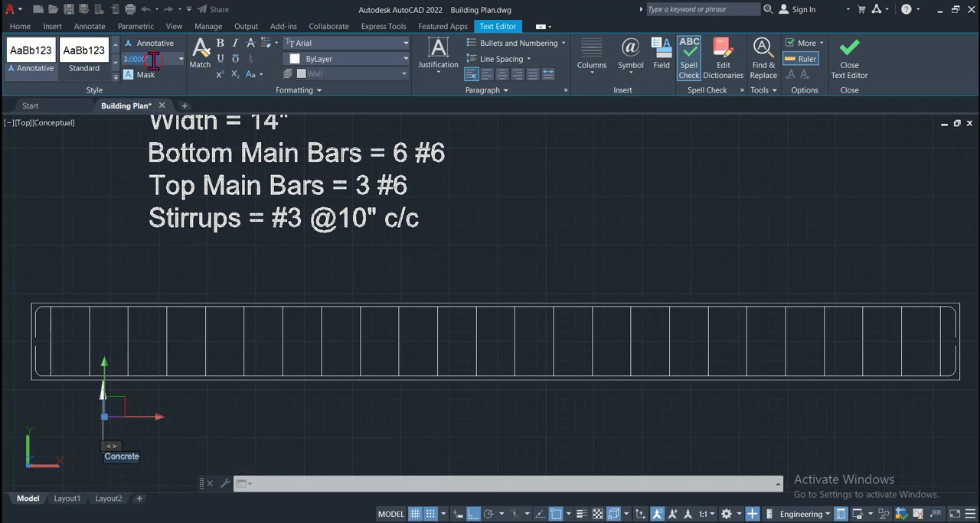
key(Return)
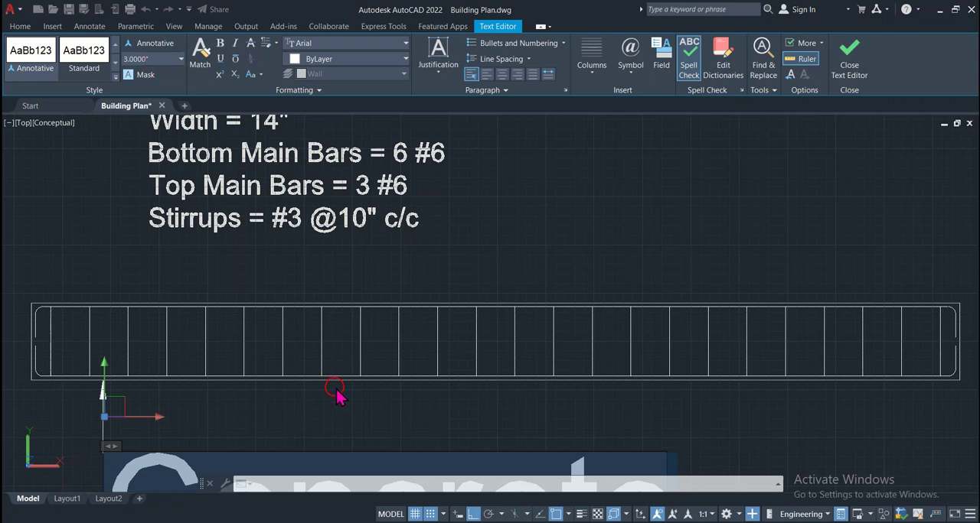
click(372, 406)
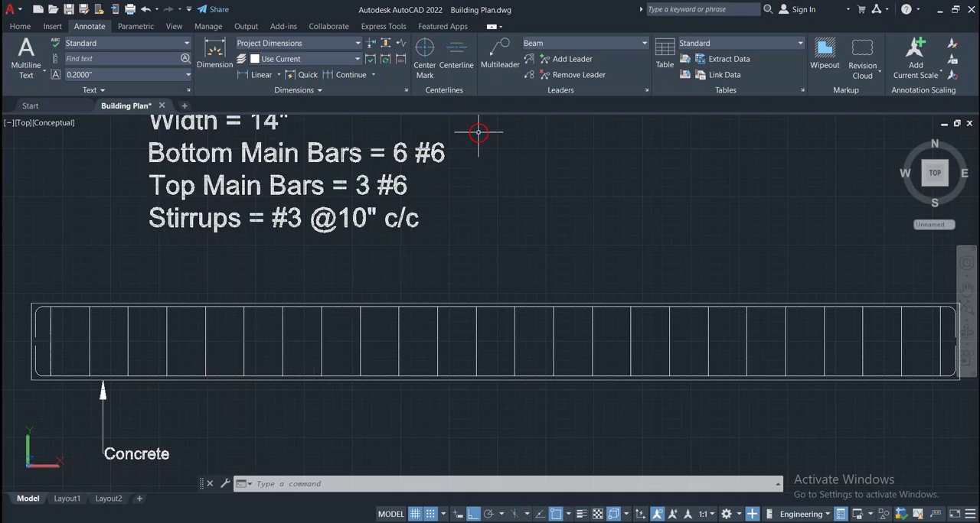
Add a horizontal multileader labelled "Stirrups" from the first stirrup's mid-height out past the beam's left end
click(494, 68)
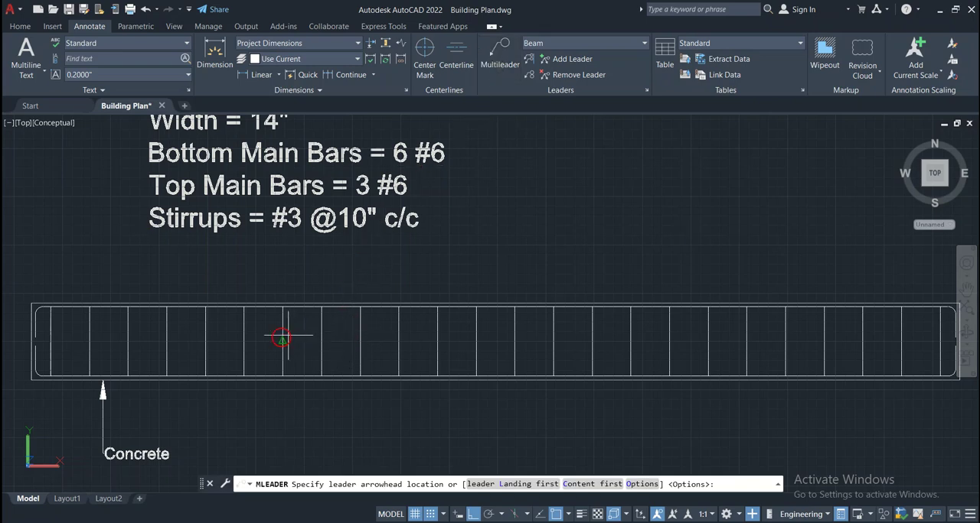
scroll(279, 339, down, 2)
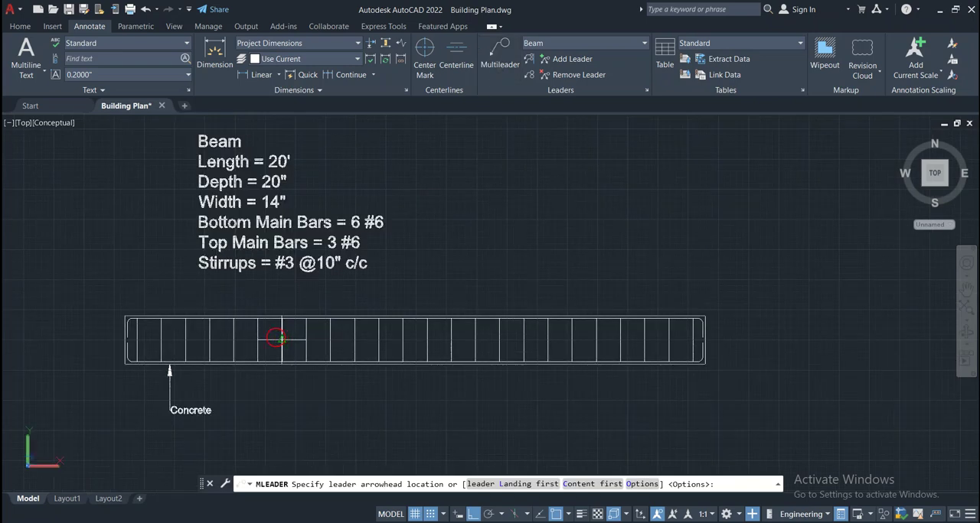
click(134, 339)
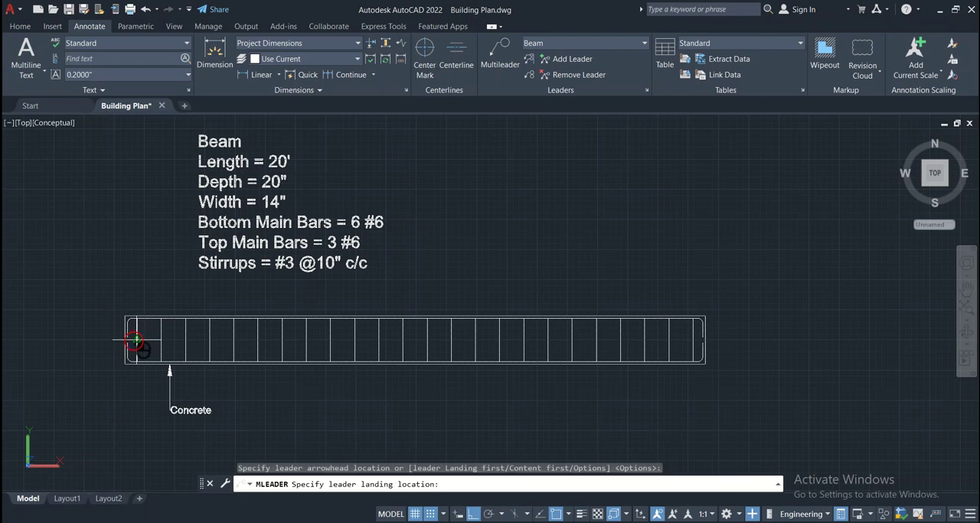
click(54, 337)
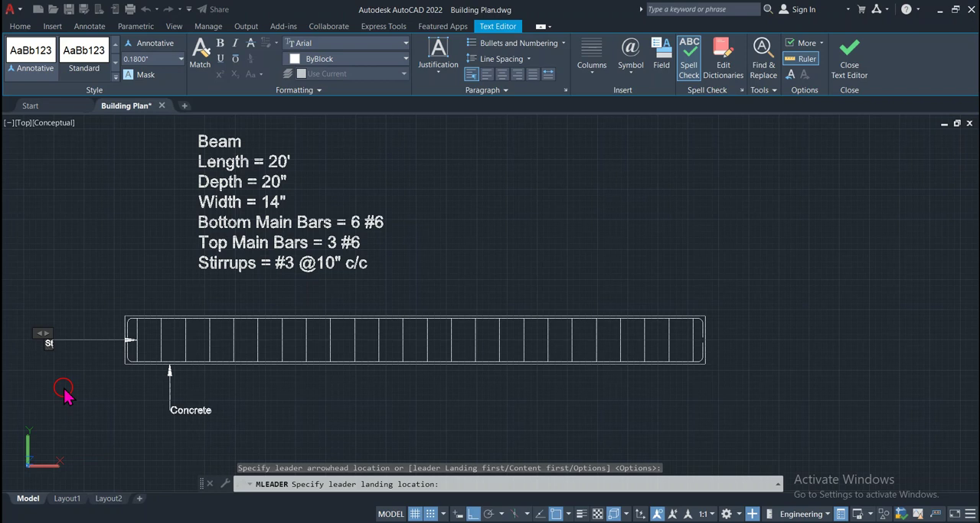
text(Stirrups)
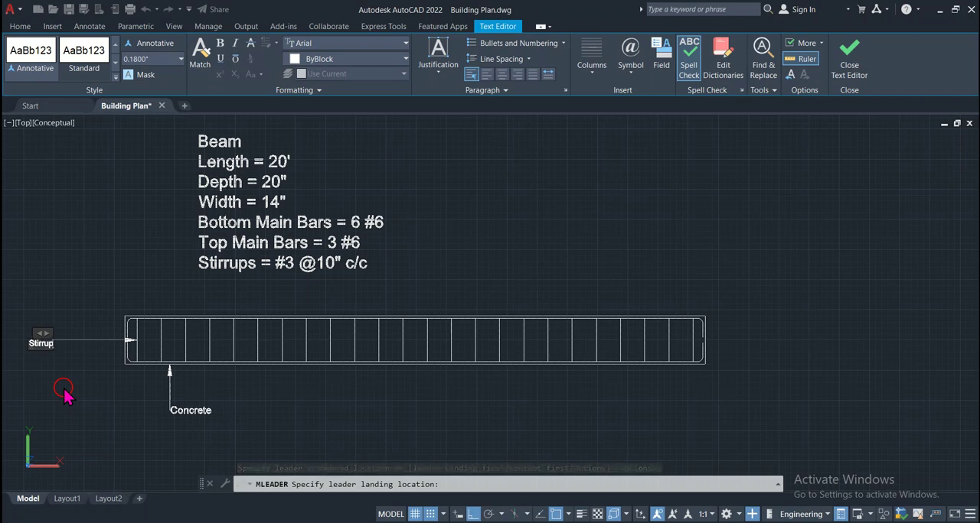
click(141, 423)
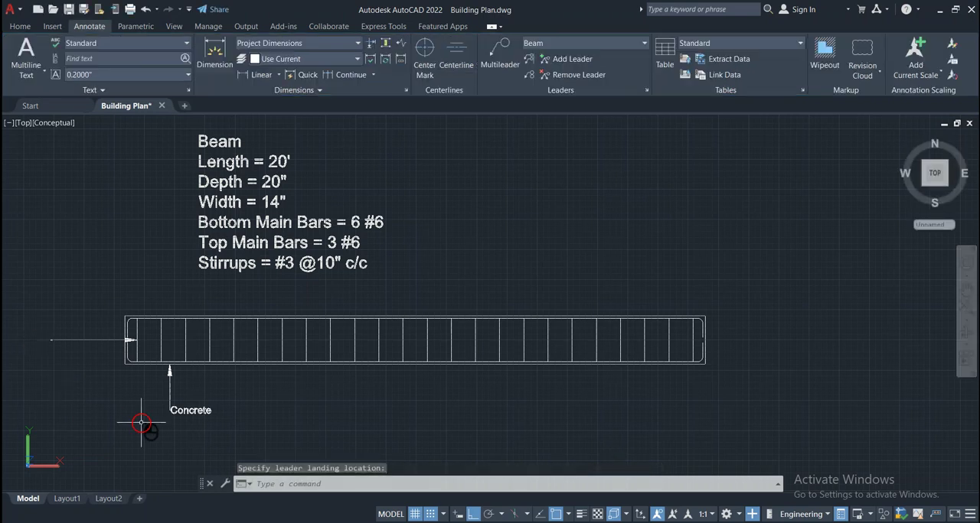
click(51, 340)
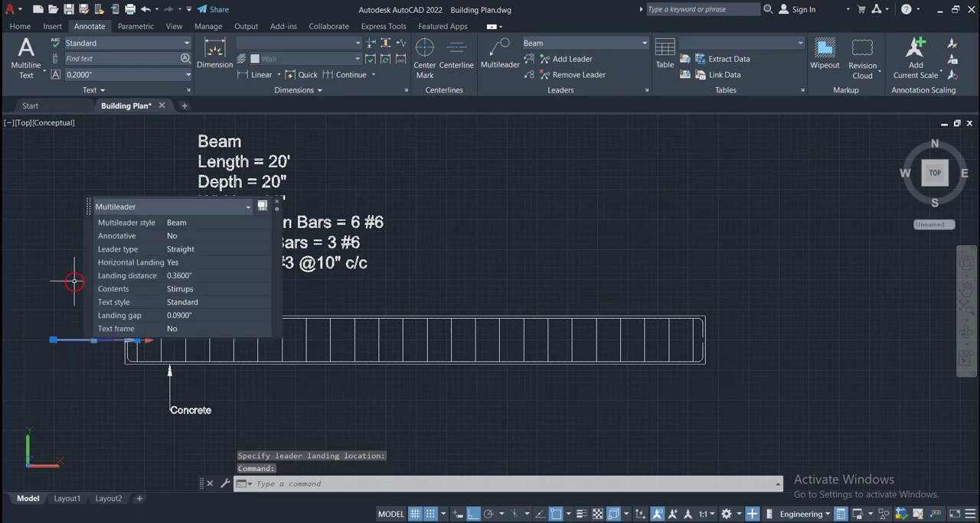
key(Escape)
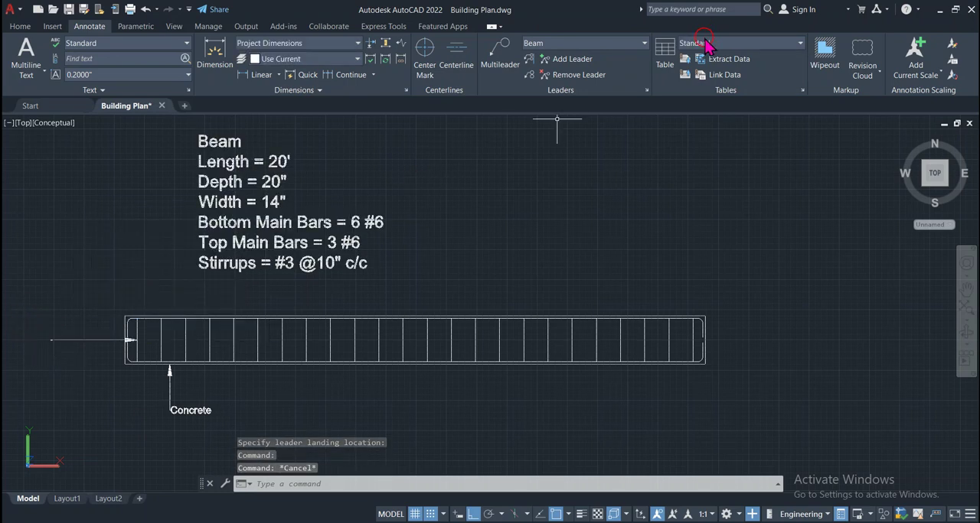
Modify the Beam multileader style to use a text height of 3"
click(643, 92)
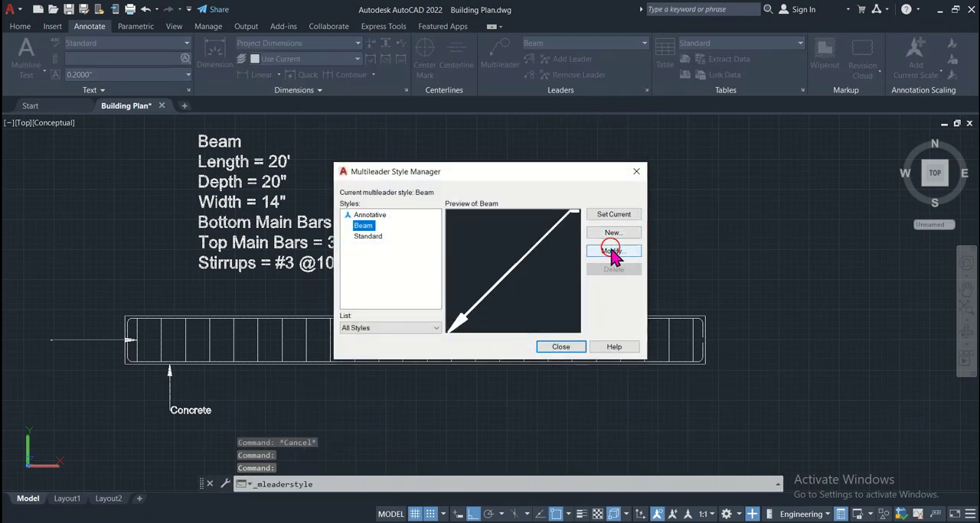
click(613, 252)
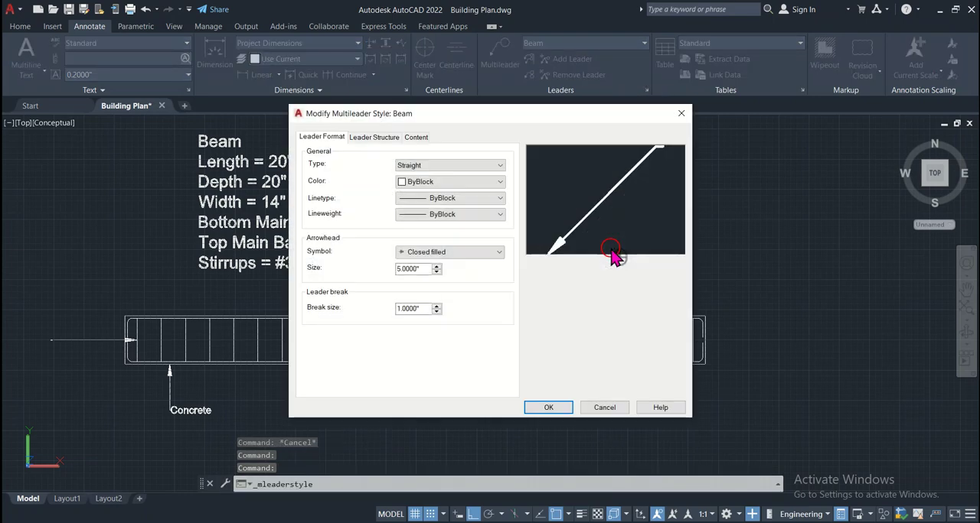
click(375, 137)
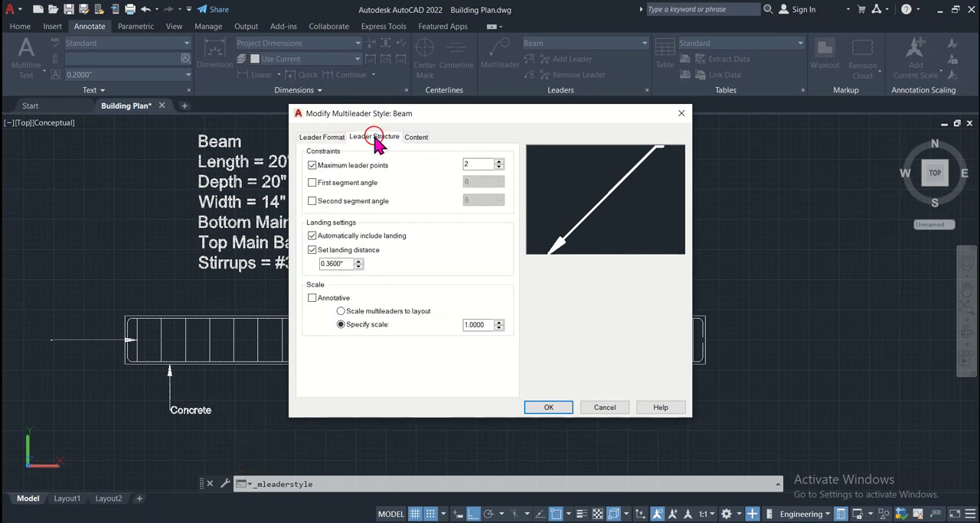
click(414, 137)
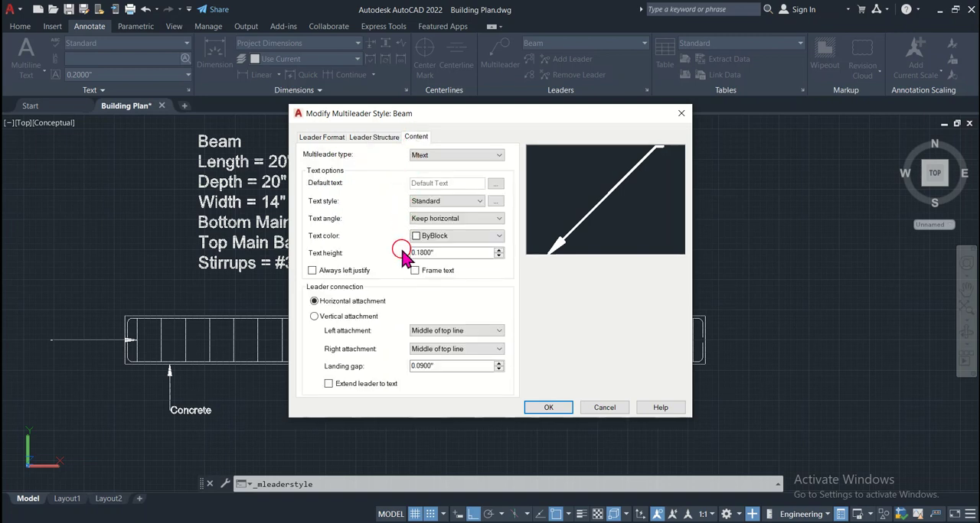
drag(437, 257, 408, 259)
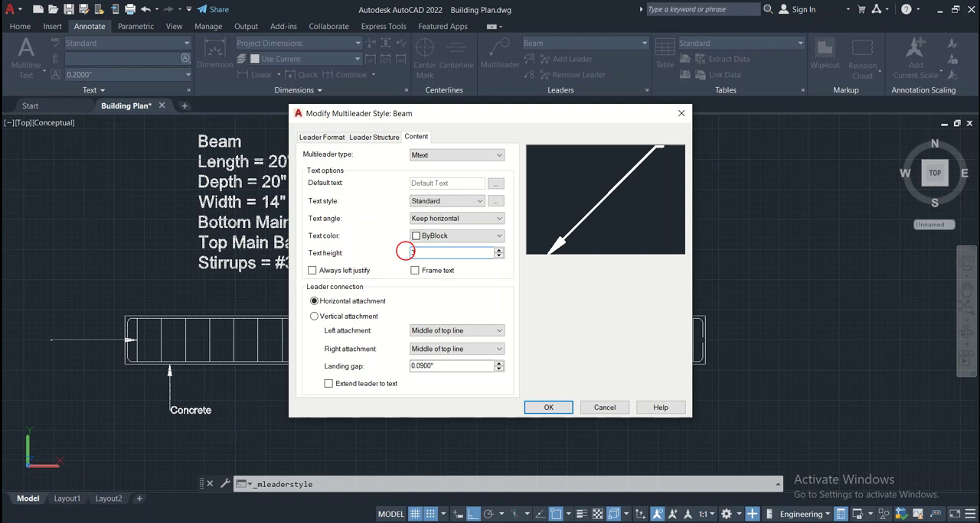
click(514, 306)
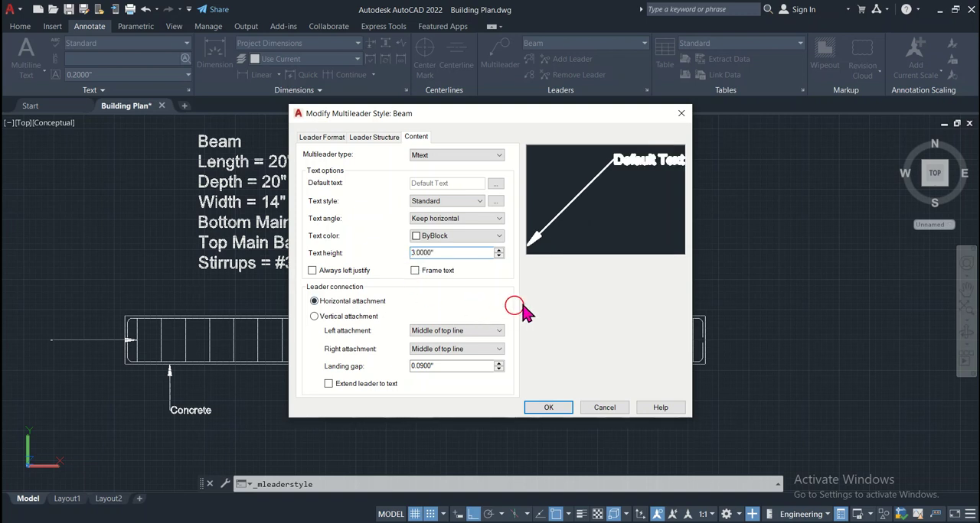
click(546, 407)
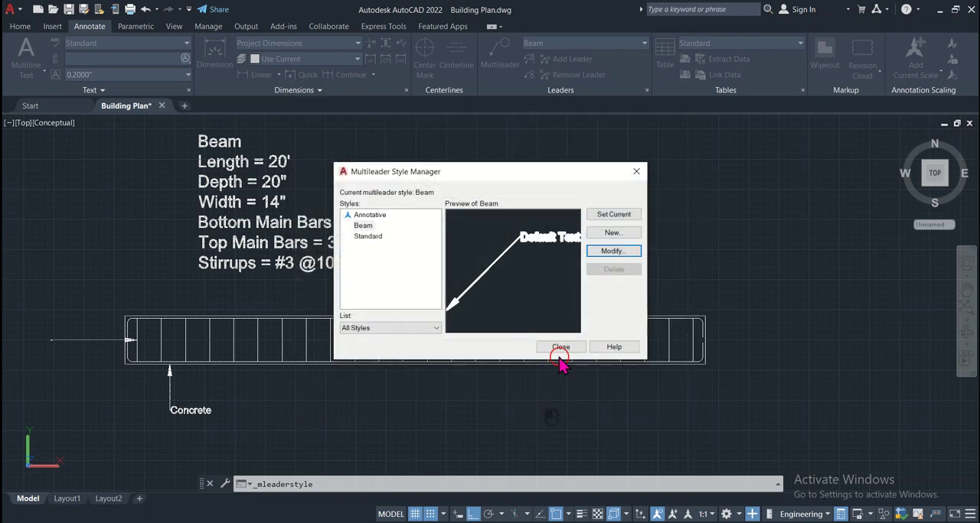
click(560, 348)
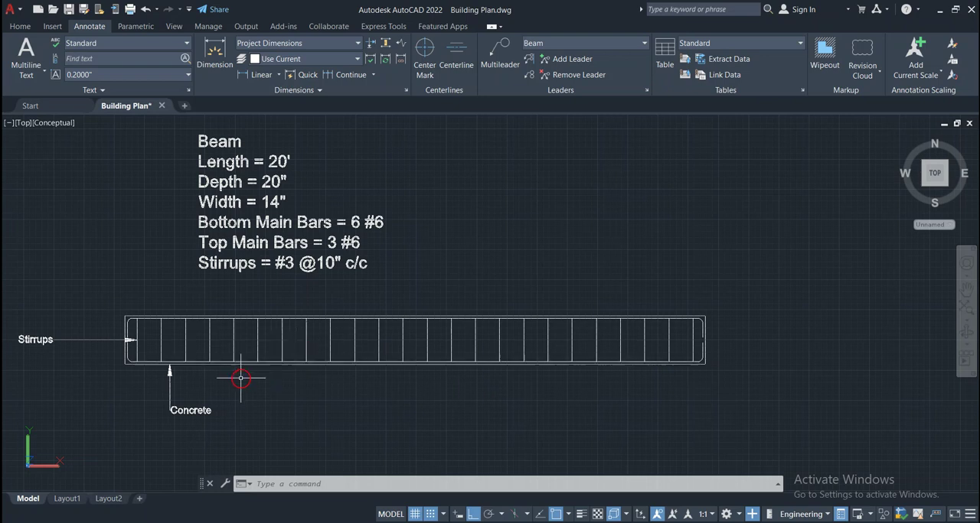
Add a vertical multileader labelled "Bottom Main Bars = 6 #6" from the bottom bar, between the sixth and seventh stirrups, to below the beam
scroll(244, 378, up, 2)
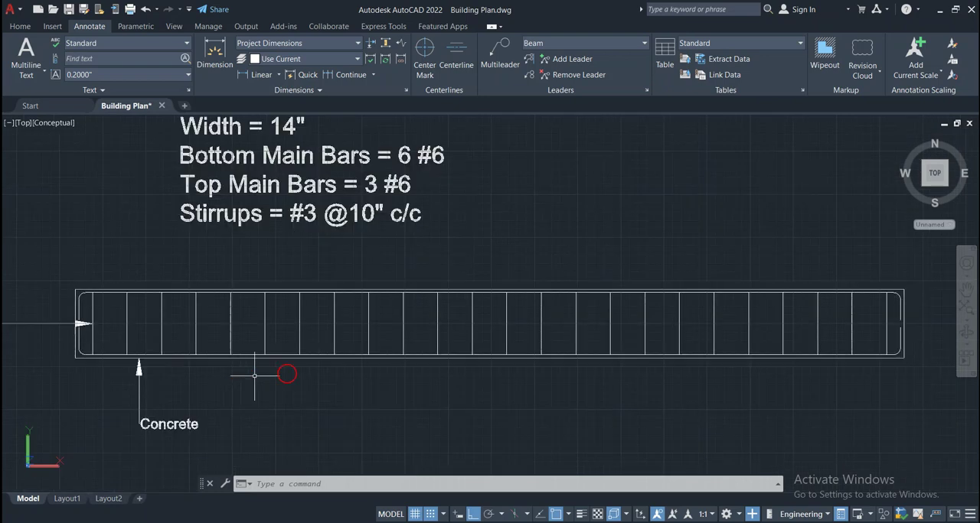
click(499, 61)
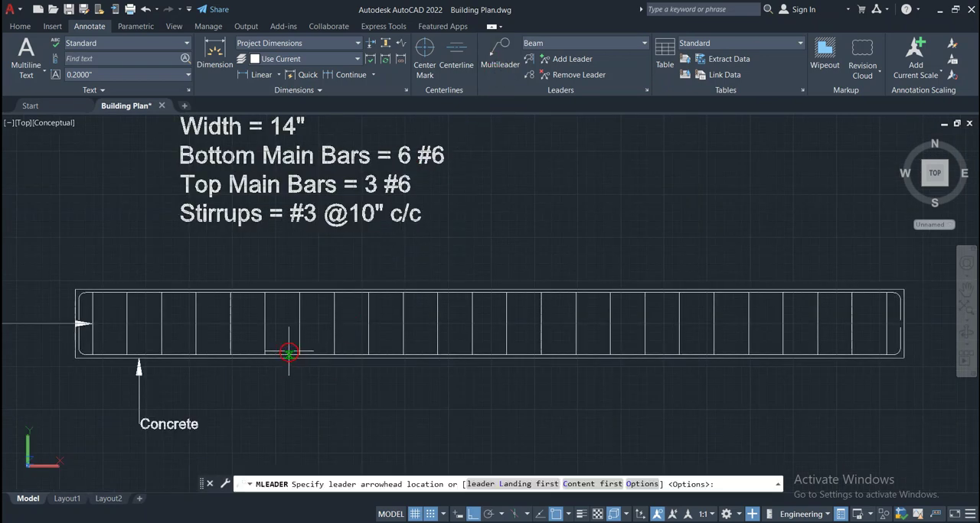
scroll(287, 356, up, 5)
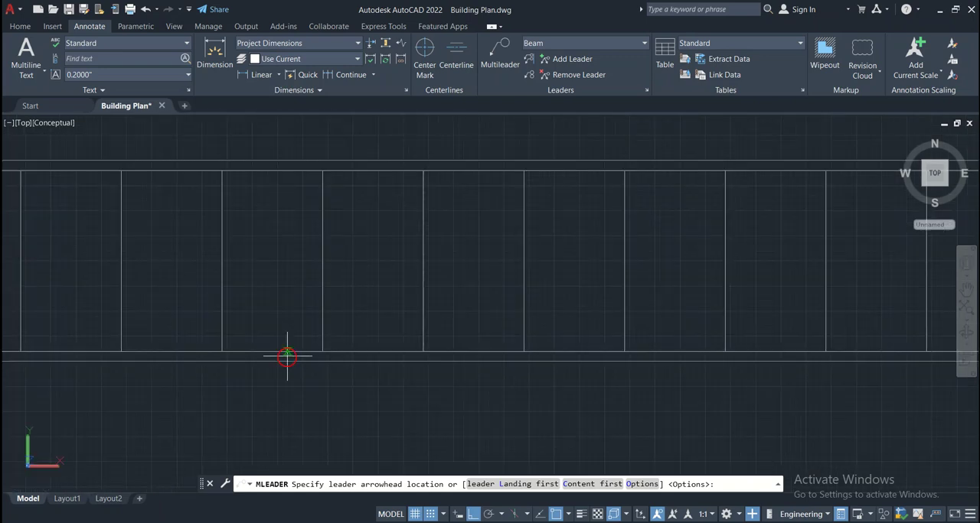
click(287, 352)
scroll(279, 410, down, 4)
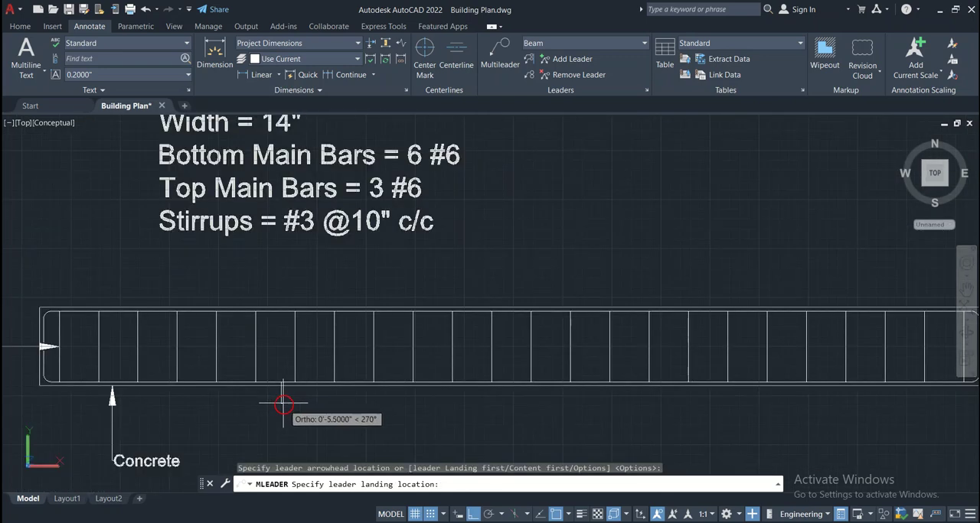
click(283, 433)
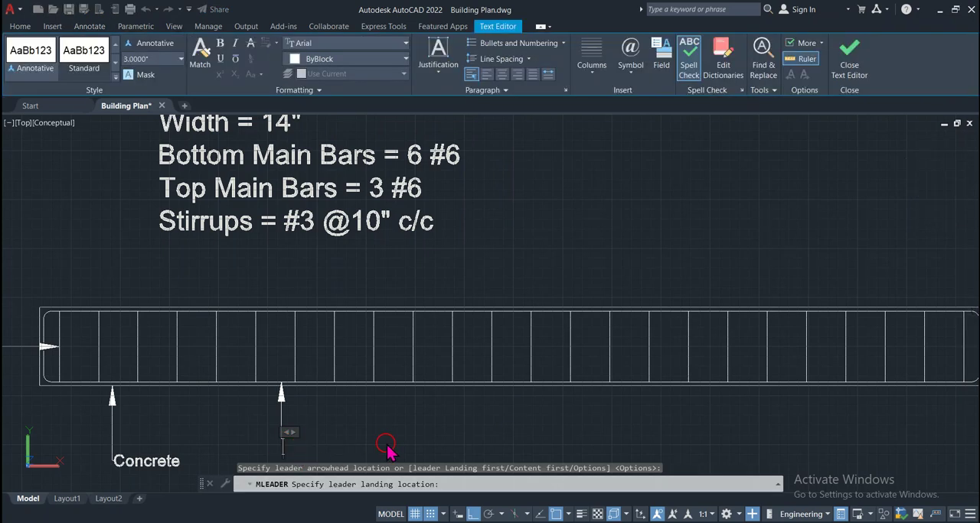
text(Bottom Main Bars = 6 #6)
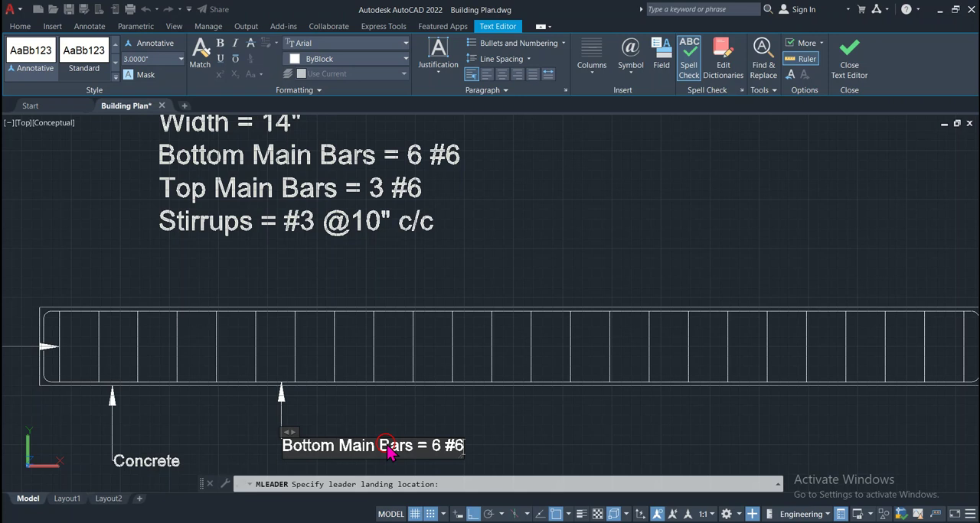
click(459, 431)
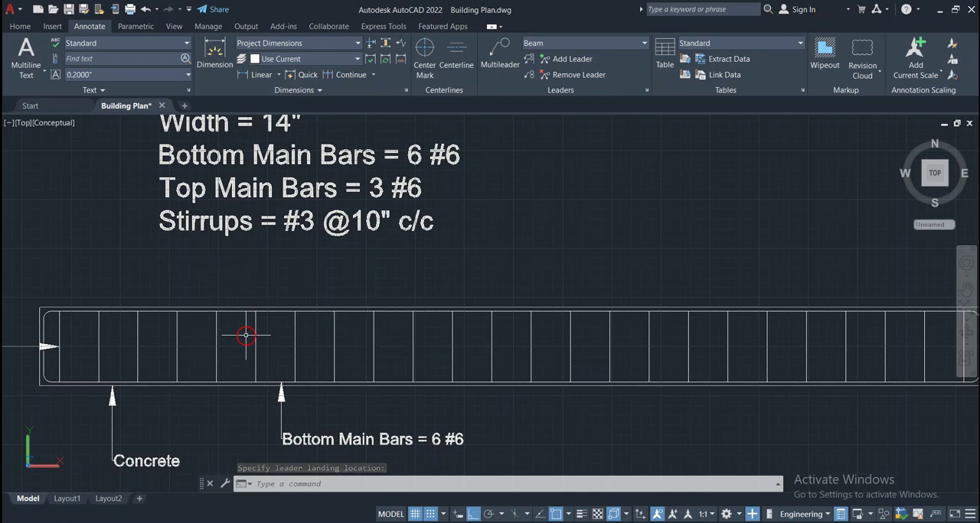
Dimension the beam's overall depth between the outer corners of its right end, placing the dimension line just outside the beam
scroll(252, 360, down, 2)
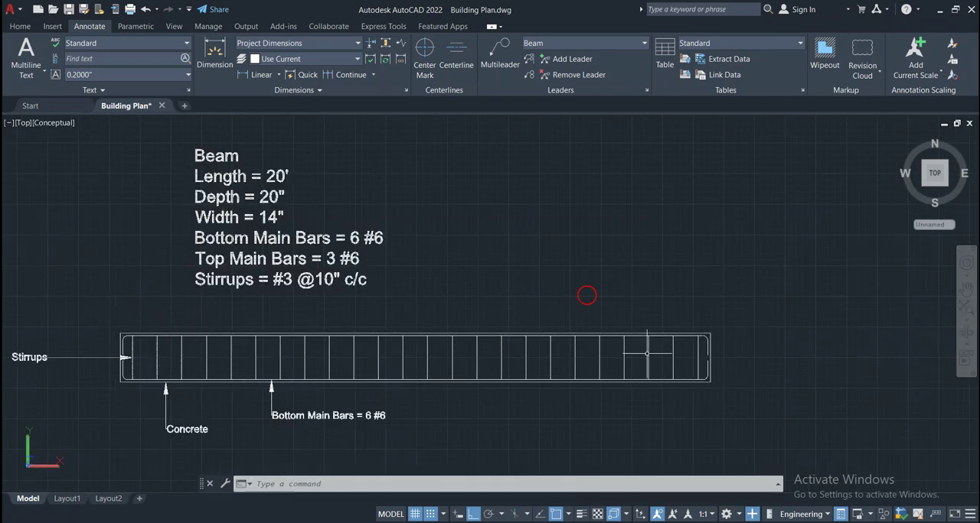
click(222, 52)
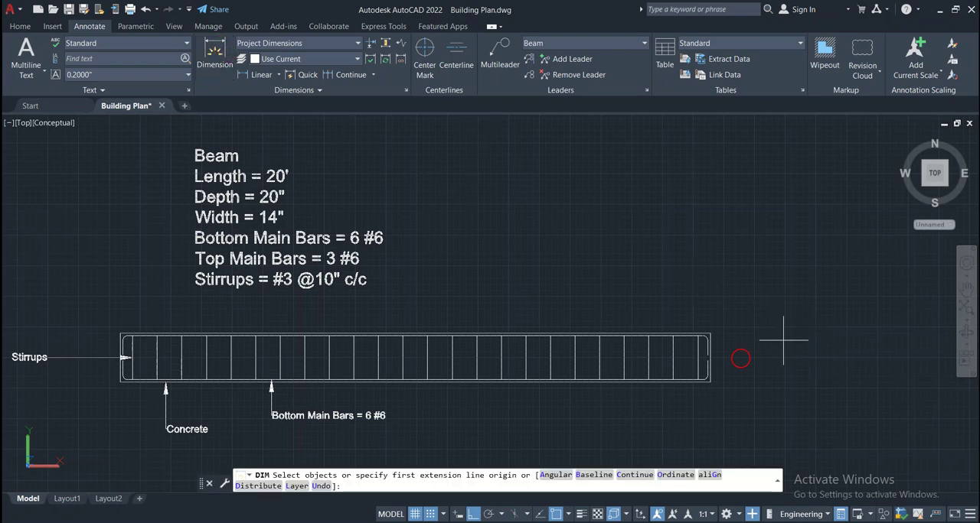
scroll(705, 340, up, 2)
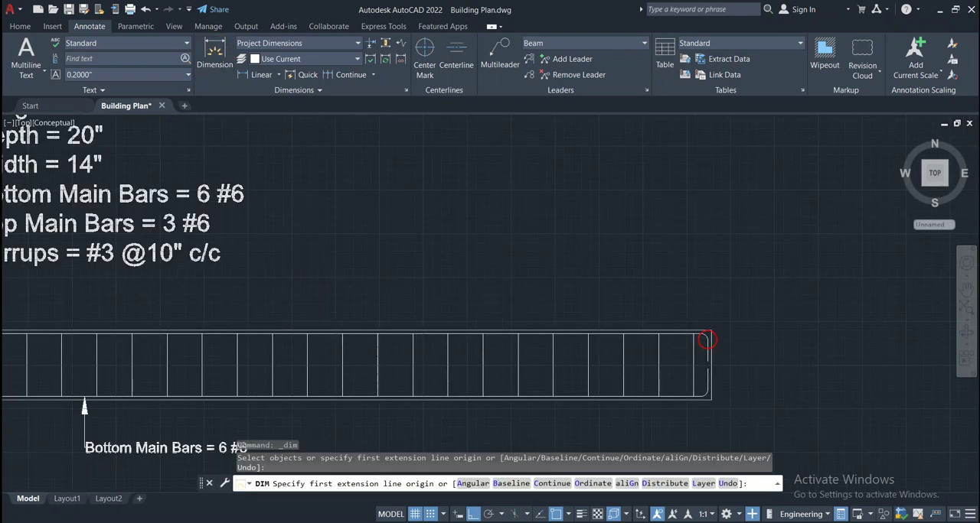
scroll(705, 339, up, 3)
click(716, 322)
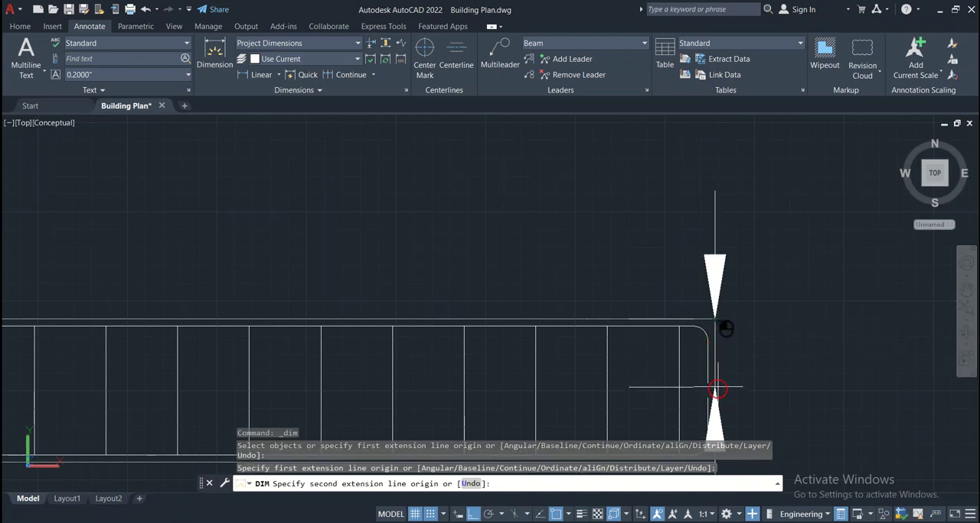
scroll(727, 461, down, 5)
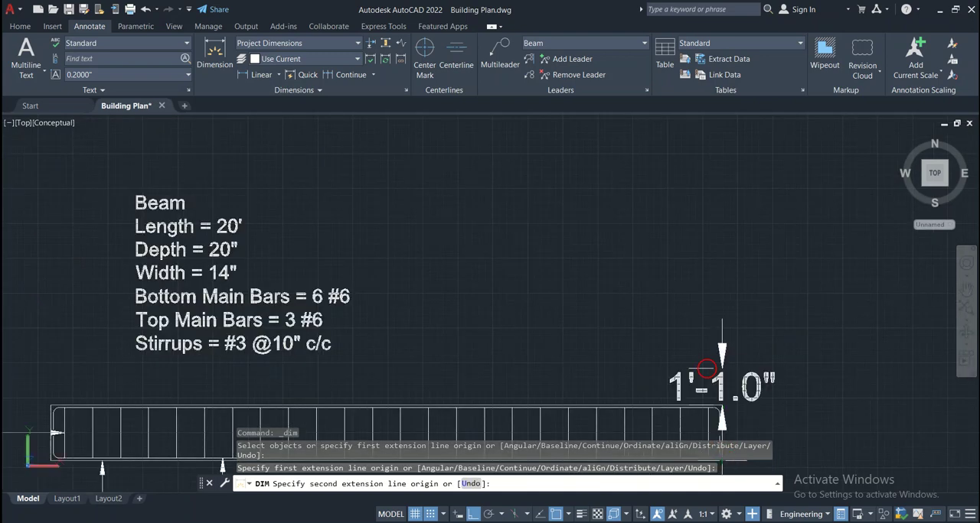
mouse_move(698, 398)
middle_down()
mouse_move(684, 257)
mouse_move(680, 282)
middle_up()
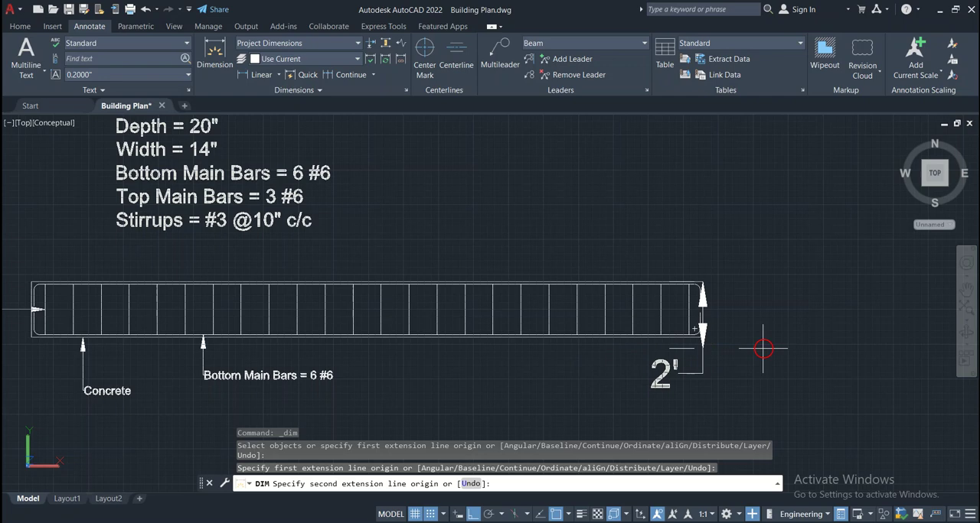
scroll(701, 337, up, 3)
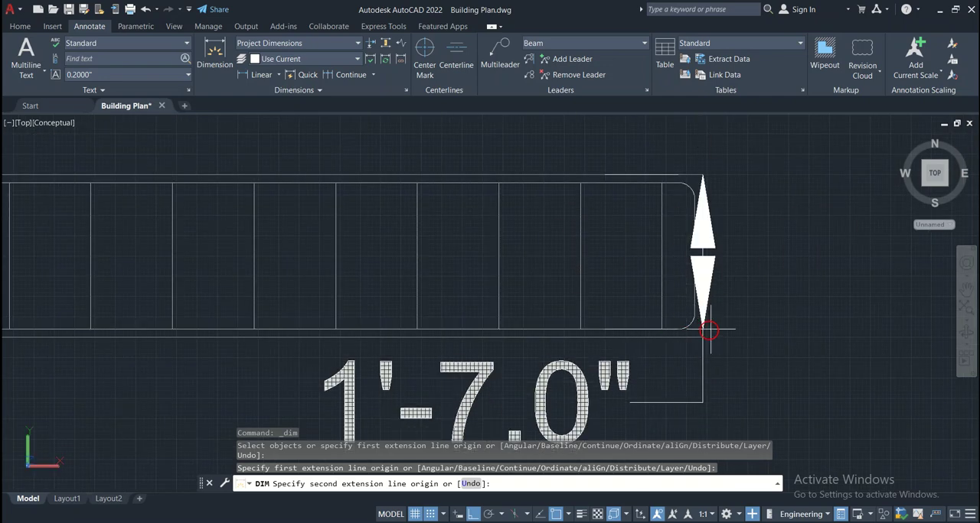
click(698, 339)
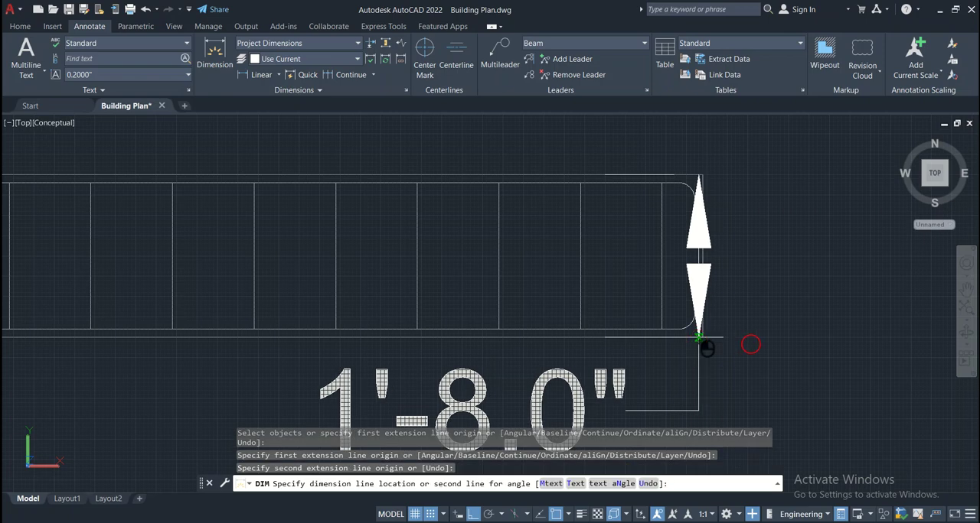
click(751, 344)
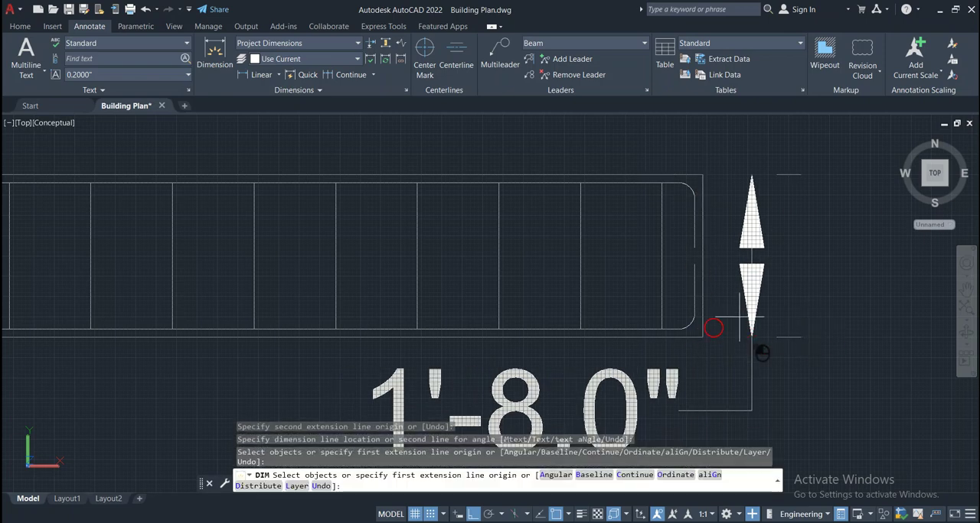
Modify the Project Dimensions style to use a text height of 5"
click(406, 89)
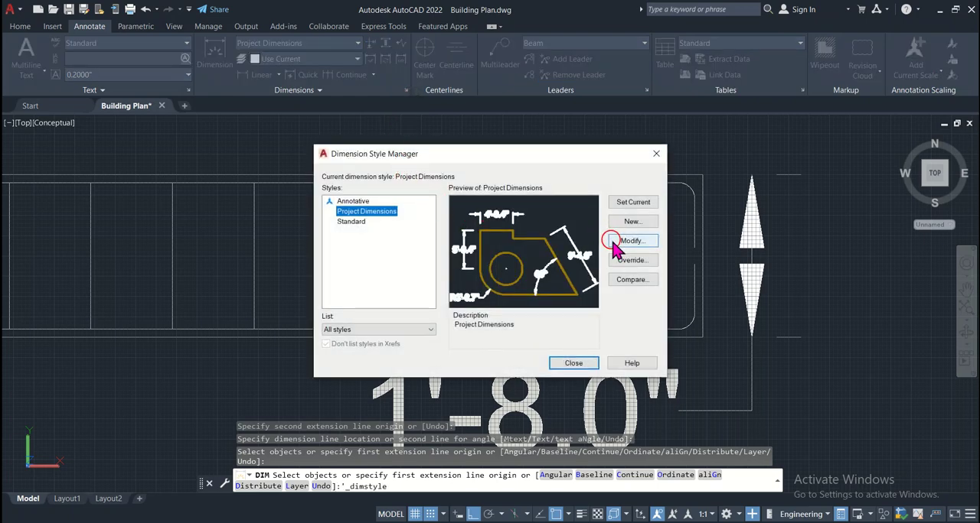
click(615, 242)
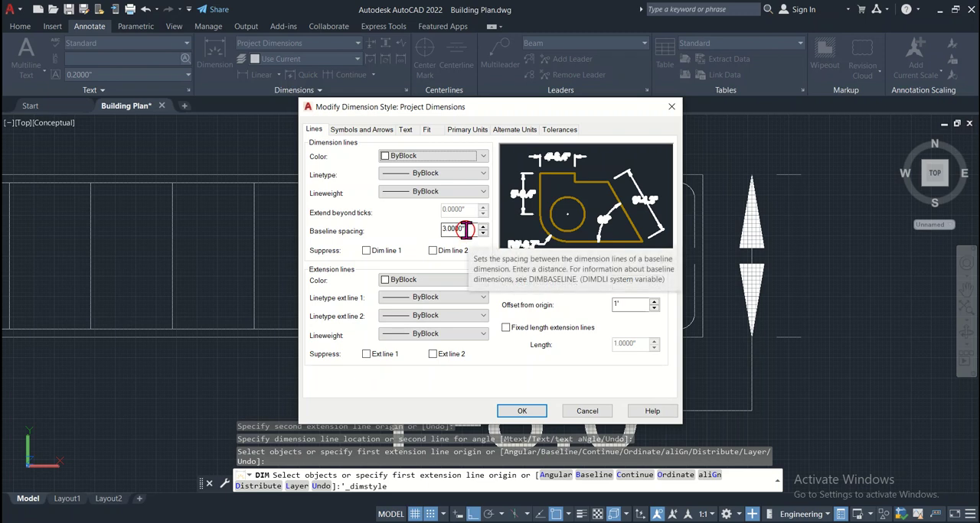
click(407, 130)
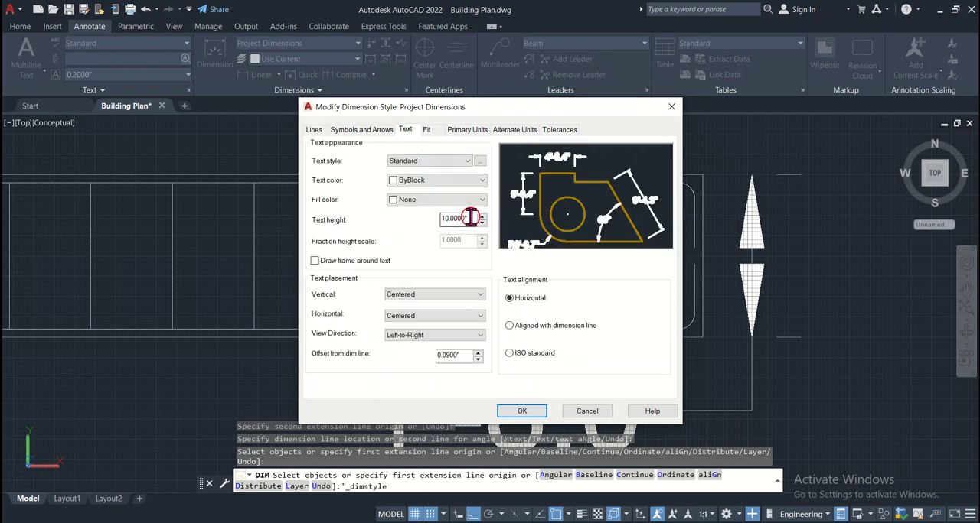
drag(470, 219, 447, 220)
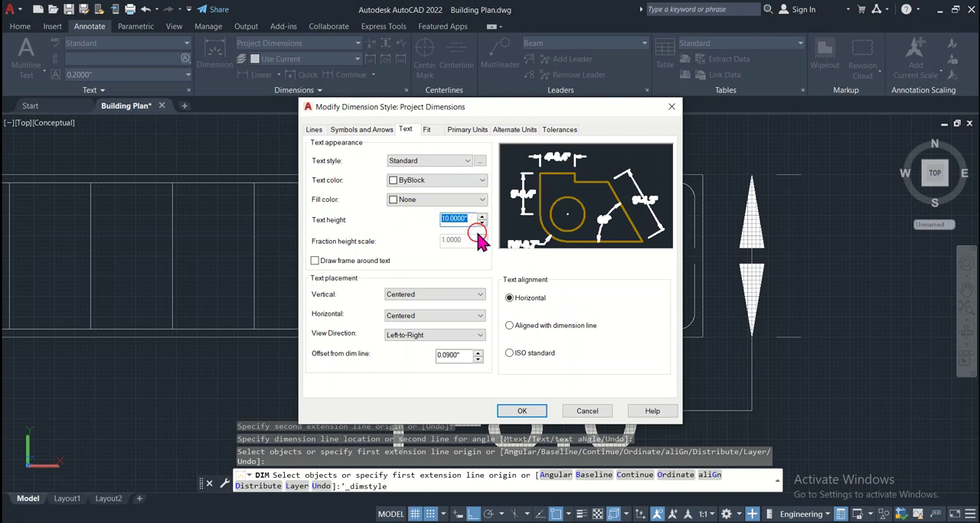
text(5)
key(Tab)
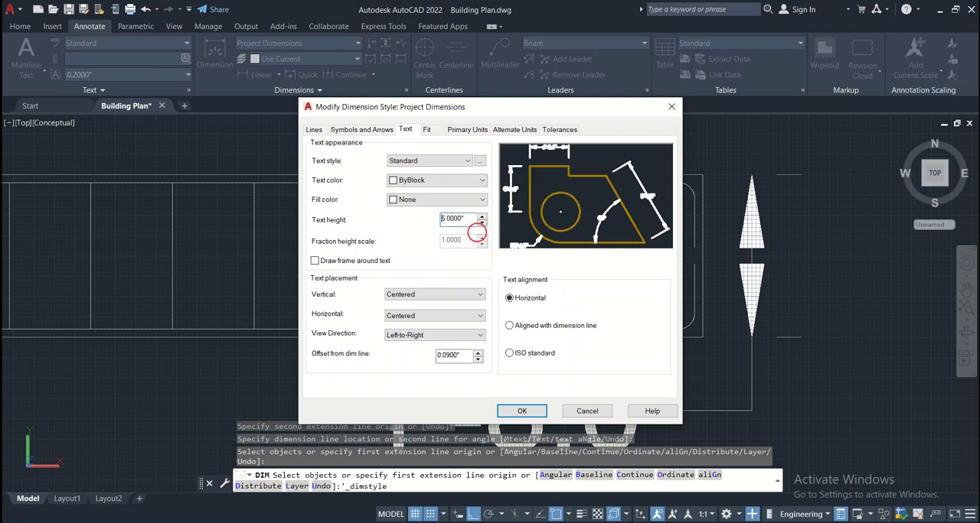
click(523, 412)
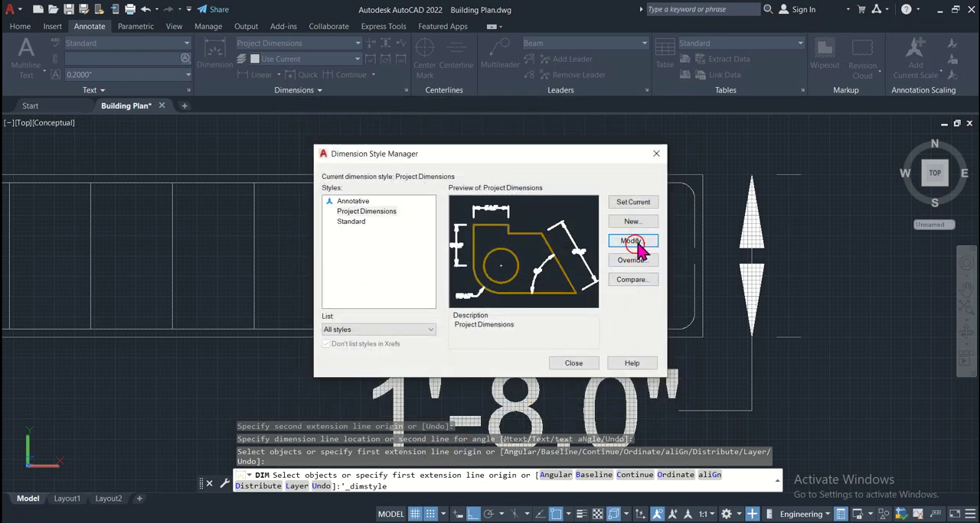
click(574, 366)
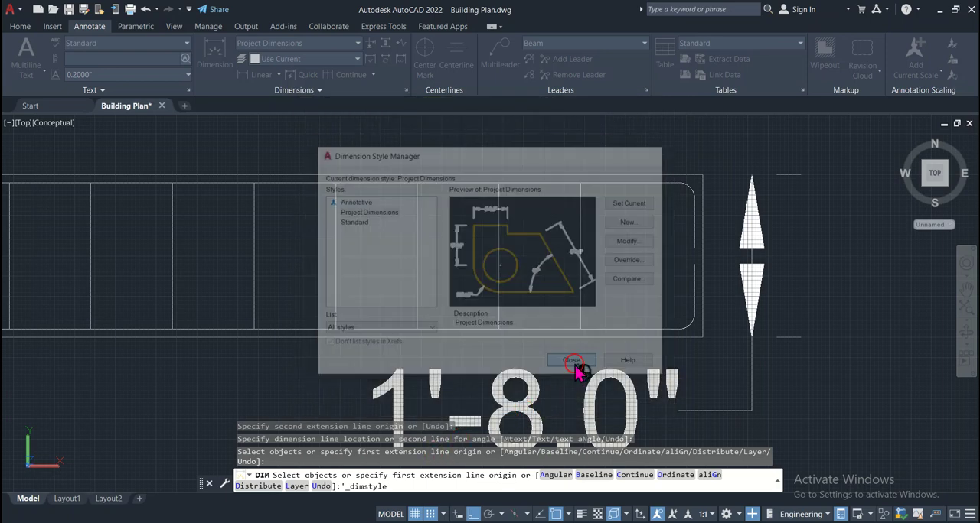
click(625, 379)
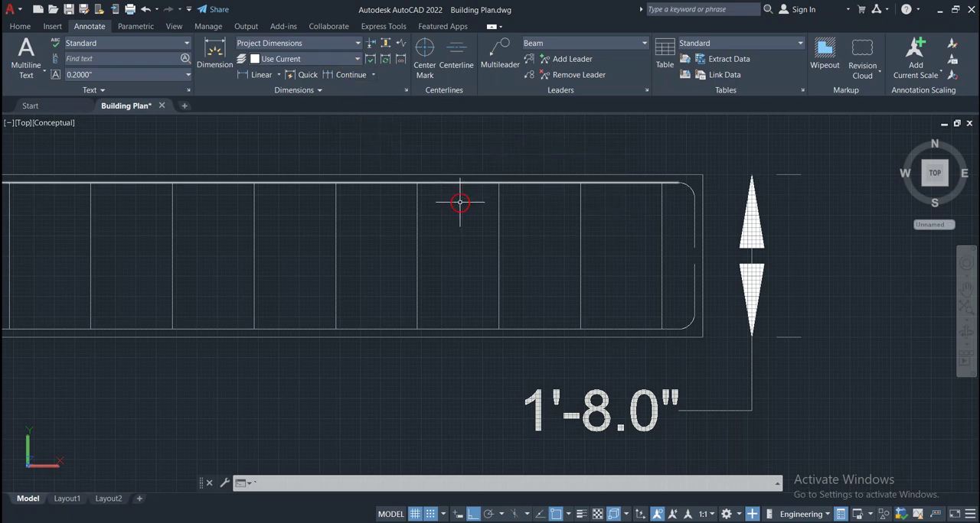
Delete the depth dimension beside the beam's right end
click(752, 288)
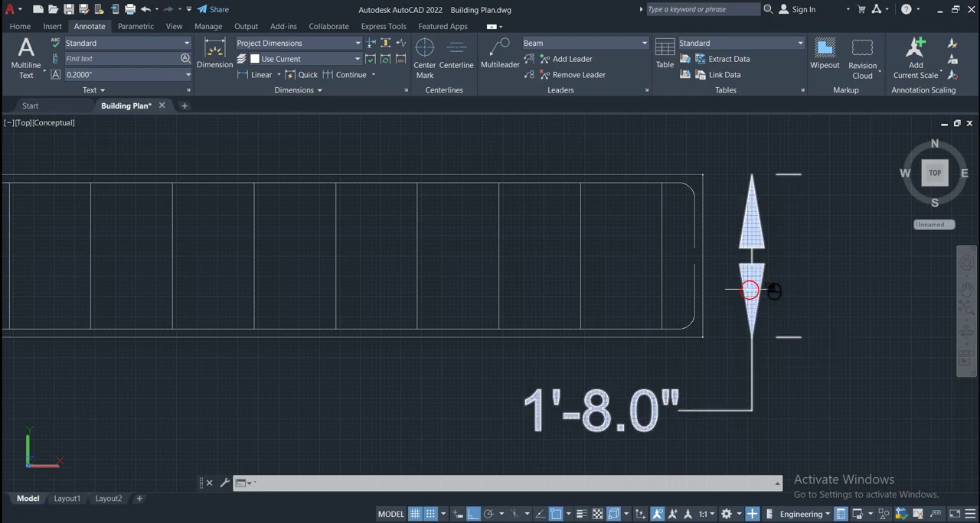
key(Escape)
key(Escape)
click(750, 290)
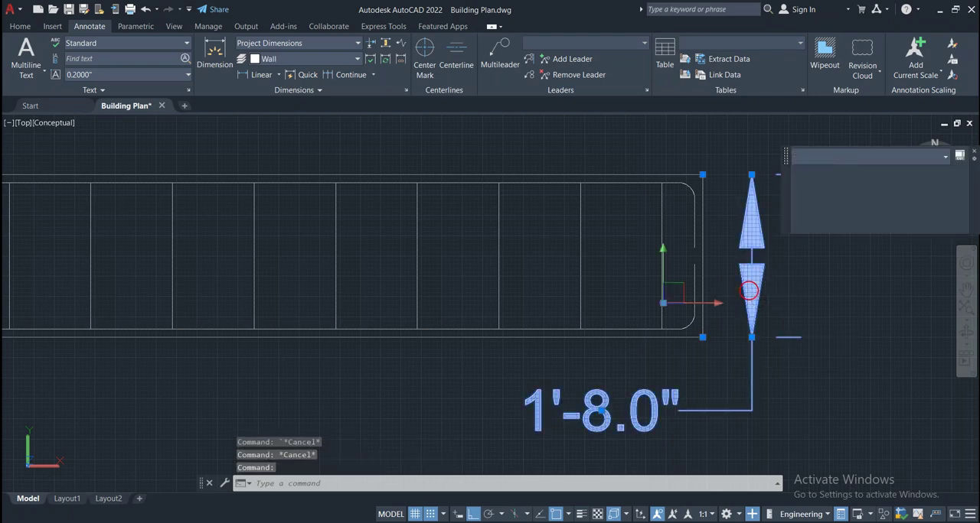
key(Delete)
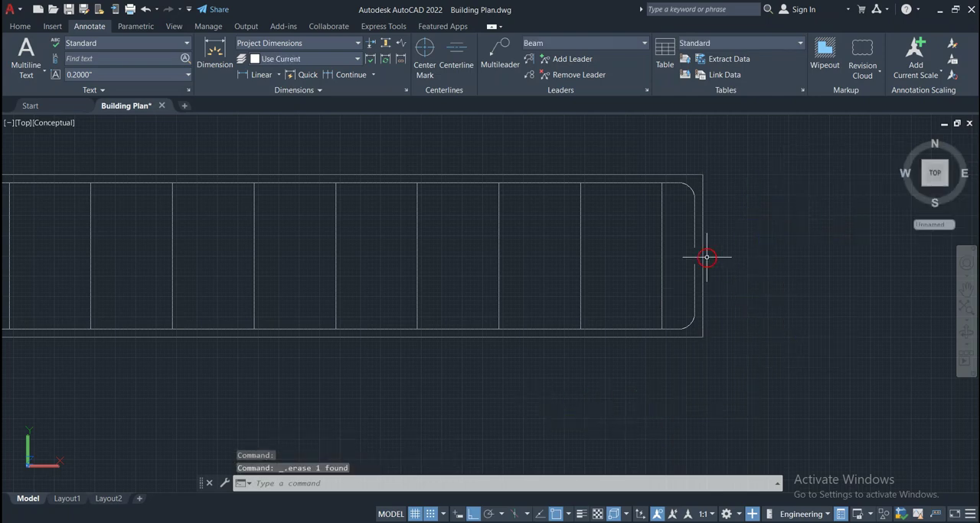
Dimension the beam's depth again at its right end, placing the dimension line farther out from the beam
click(215, 54)
click(703, 177)
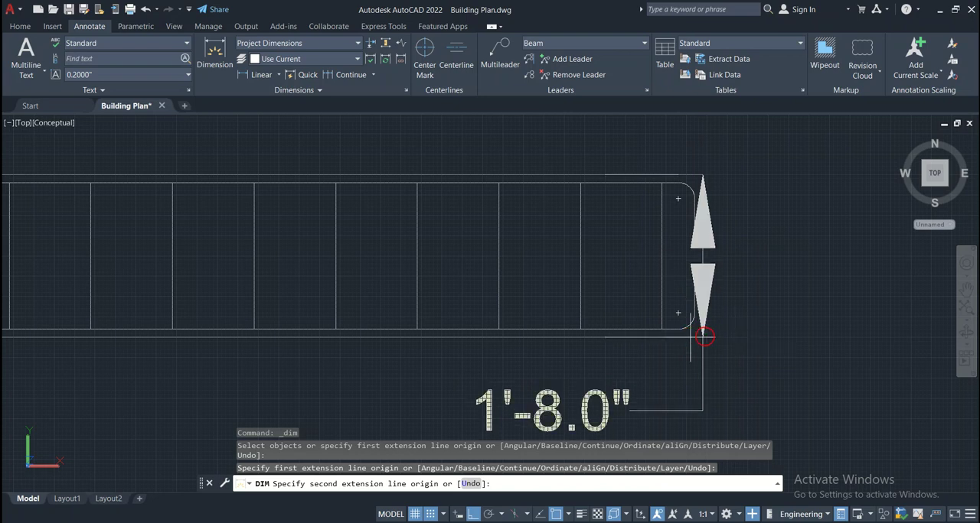
click(702, 337)
click(801, 336)
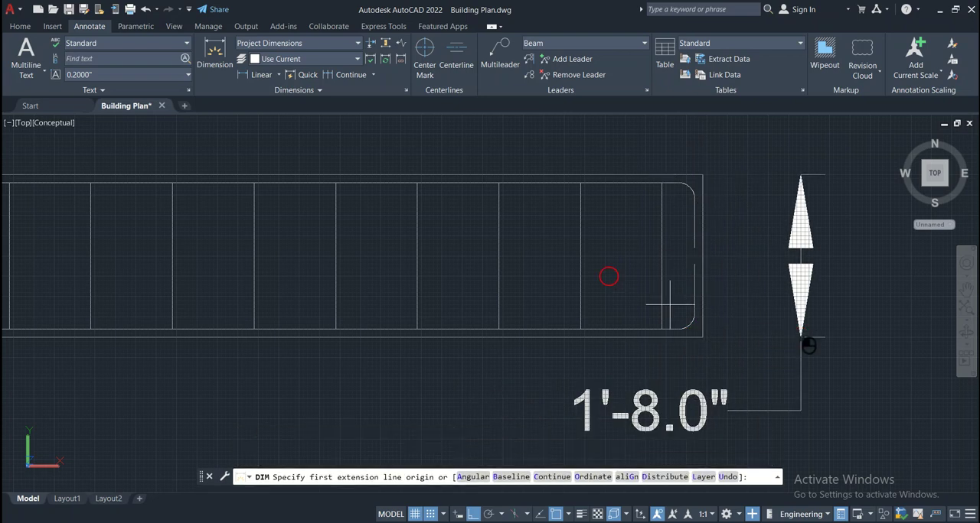
Modify the Project Dimensions style to use a text height of 3"
click(408, 91)
click(404, 211)
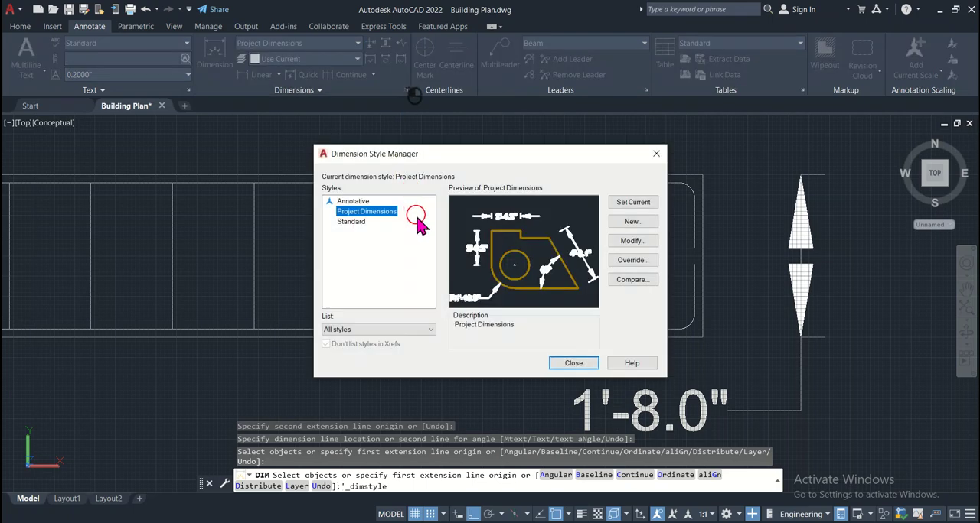
click(632, 242)
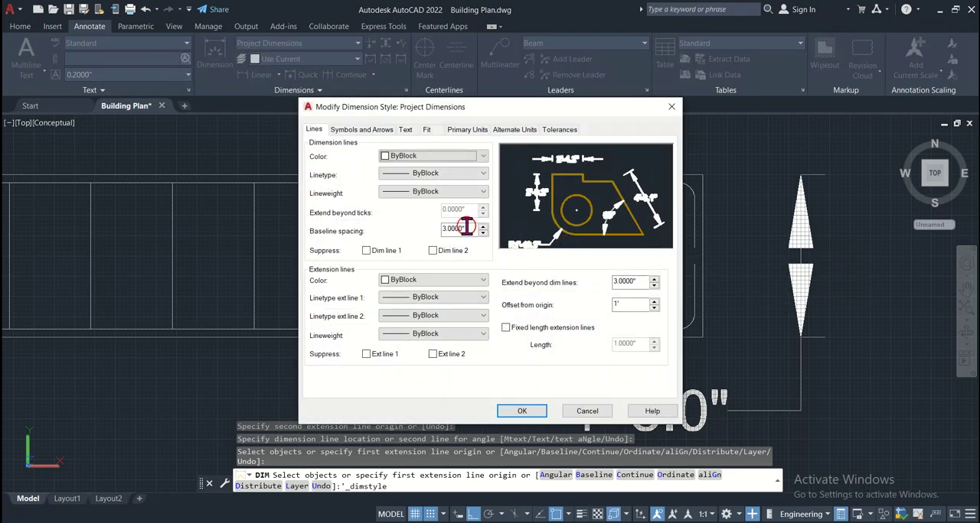
click(405, 130)
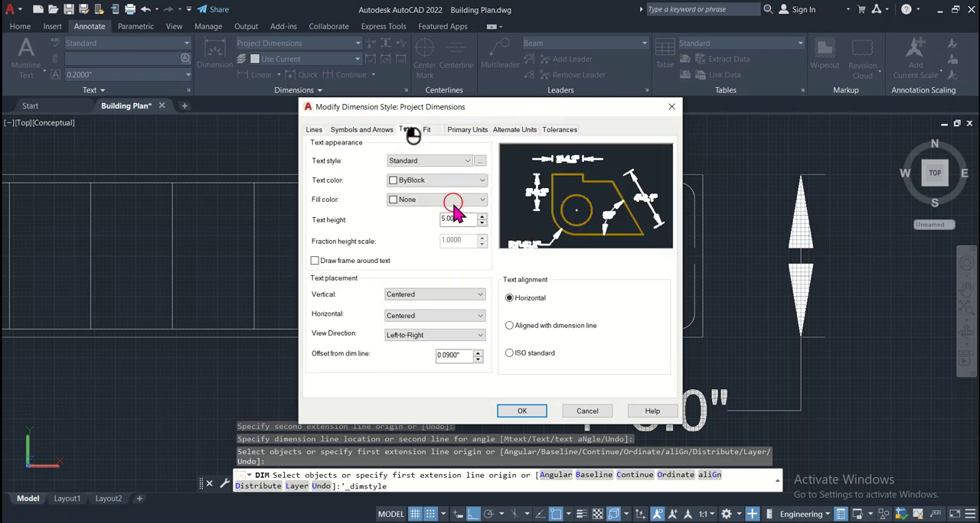
drag(462, 219, 420, 219)
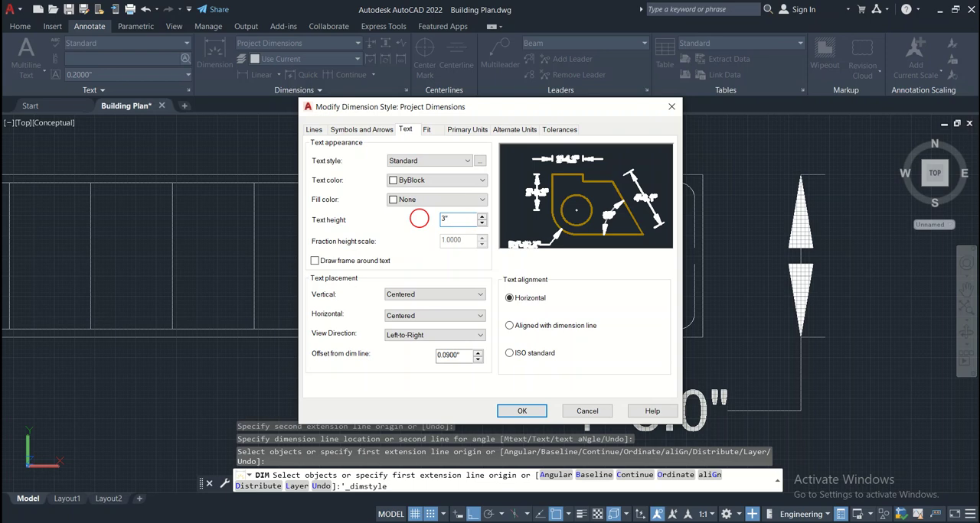
click(519, 411)
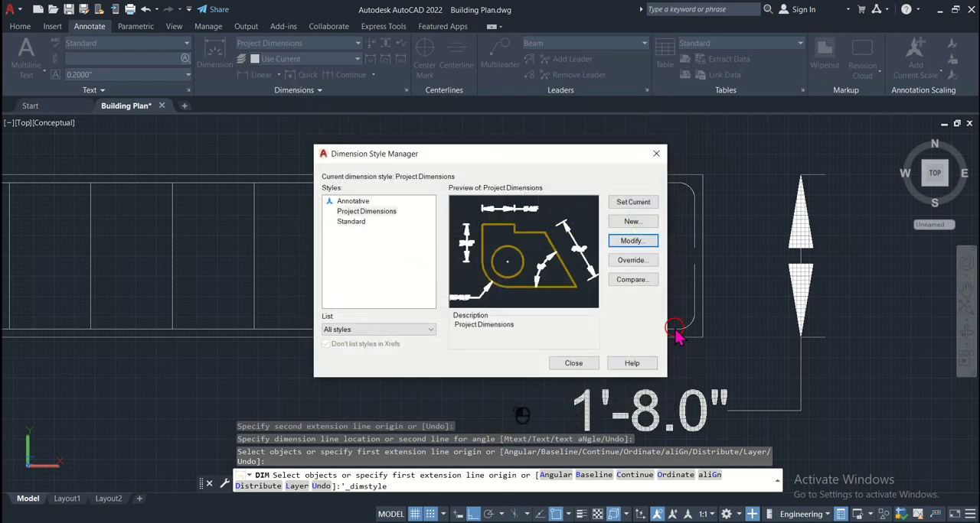
click(570, 363)
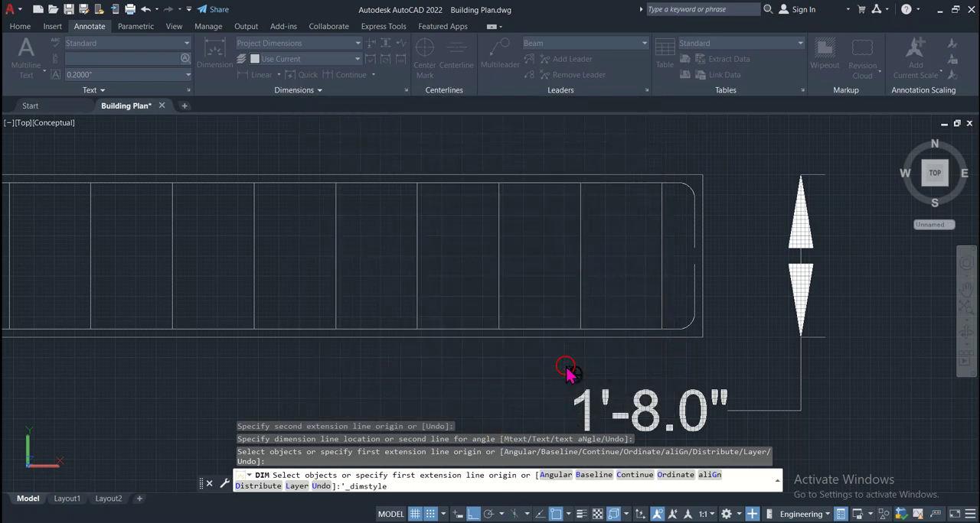
click(683, 411)
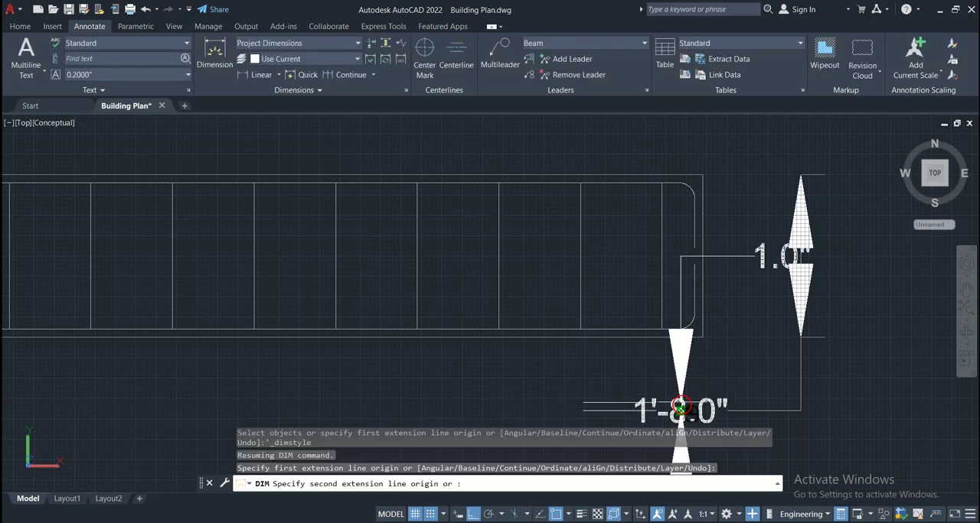
key(Escape)
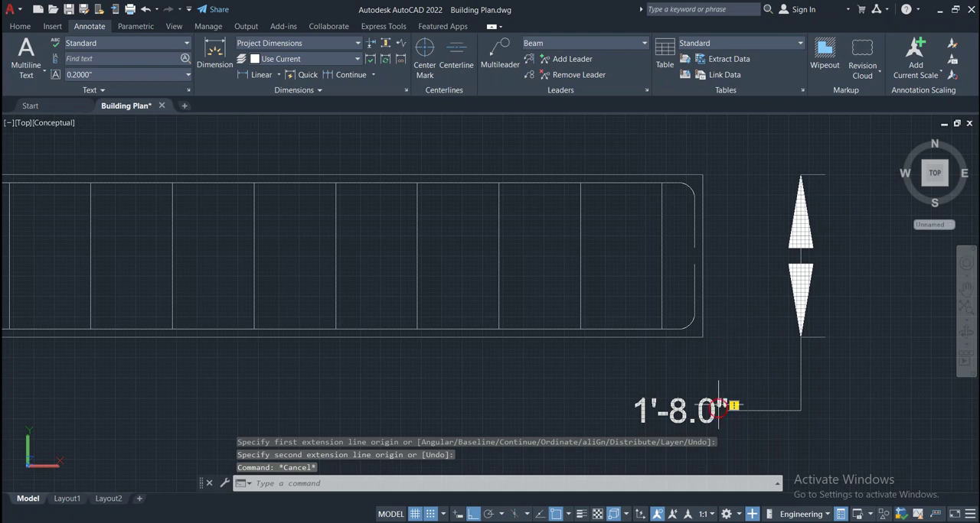
Erase the vertical depth dimension at the right of the beam
click(835, 274)
click(759, 388)
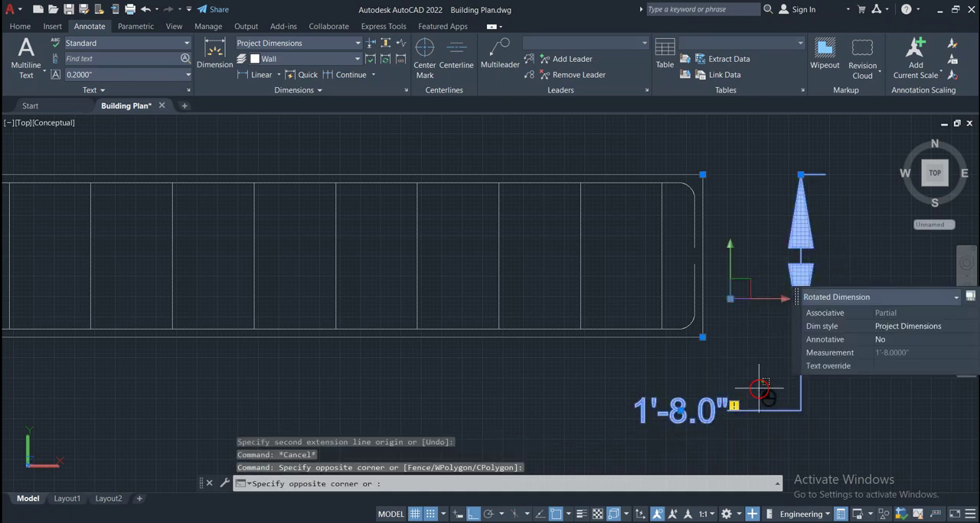
key(Delete)
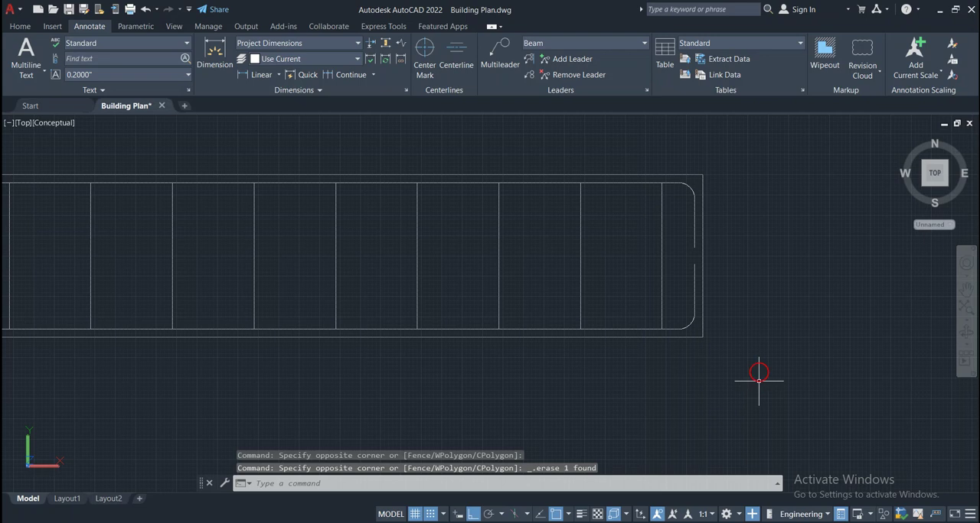
Dimension the beam's depth between its right-end corners, placing the dimension line clear of the beam's right side
click(217, 55)
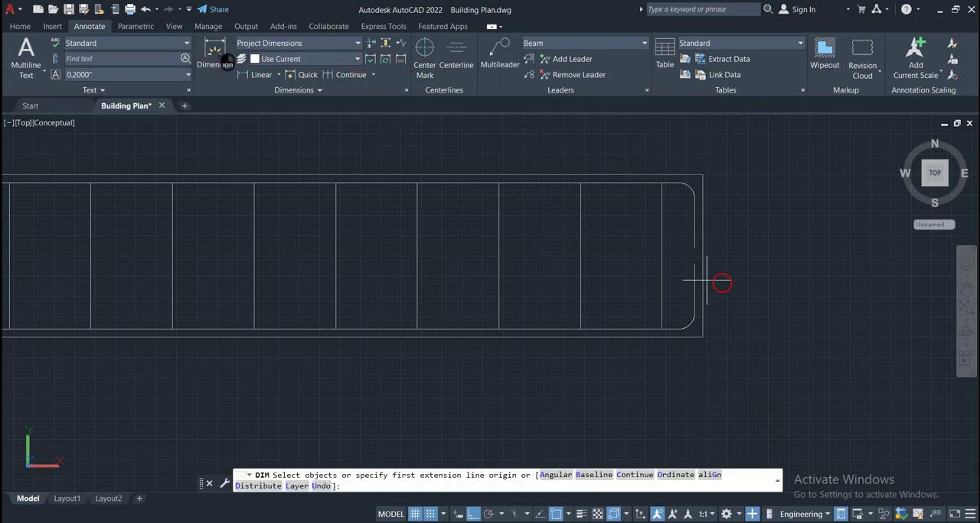
click(701, 174)
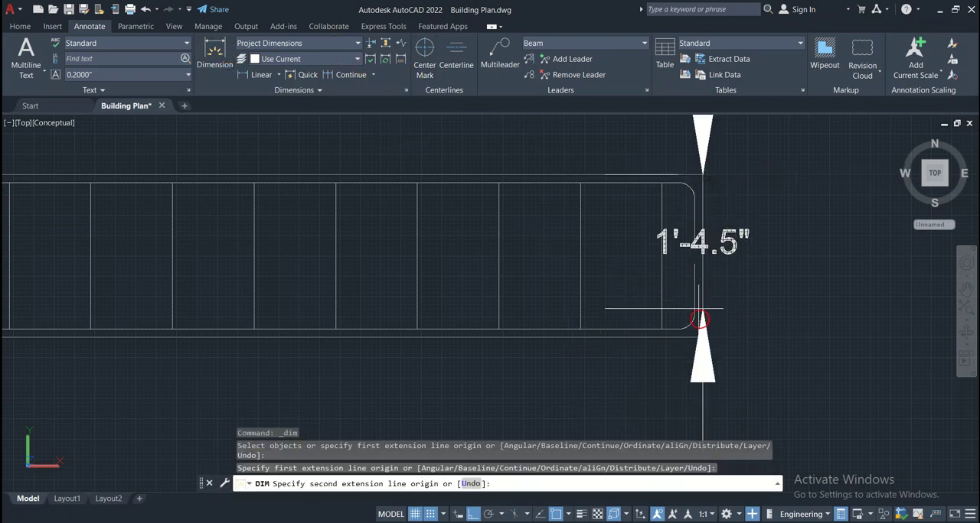
click(701, 338)
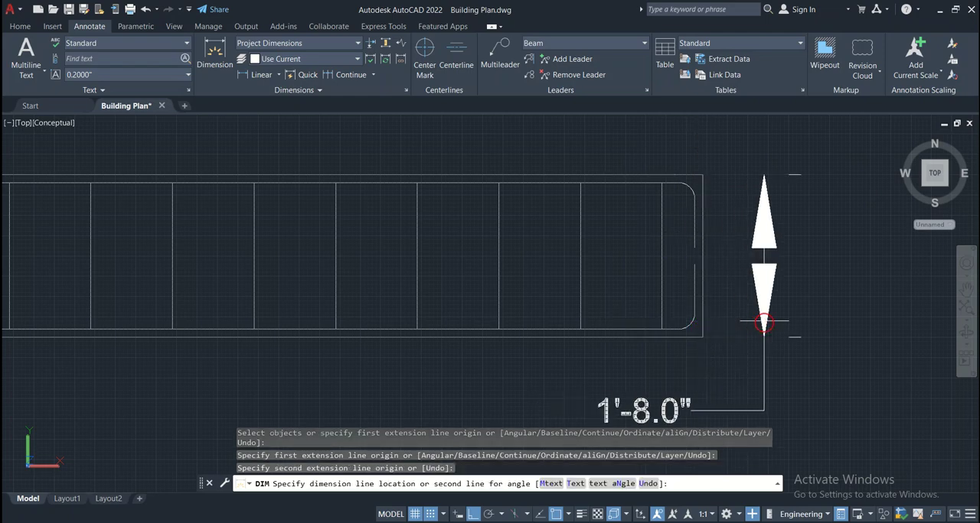
click(764, 328)
scroll(644, 411, down, 4)
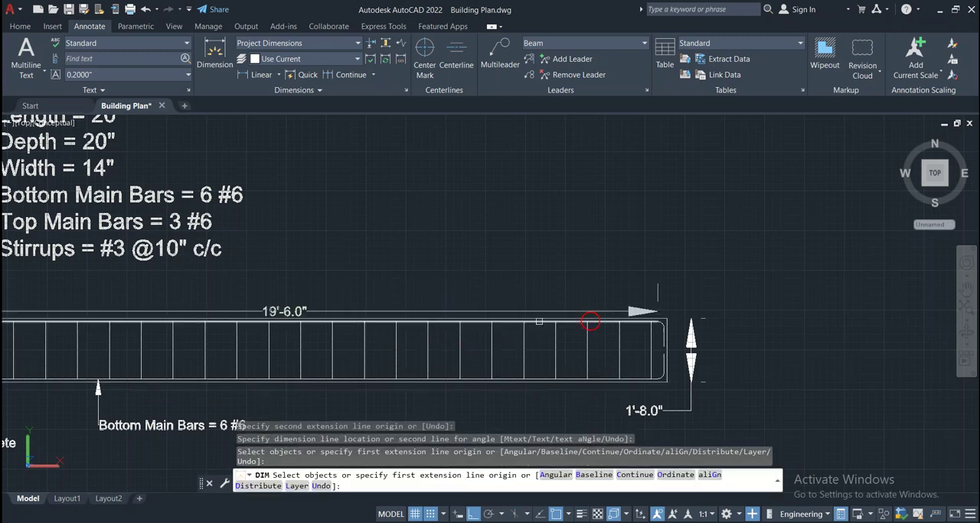
Dimension the beam's overall length from the top-right to the top-left concrete corner, placing the dimension line above the beam
scroll(656, 323, up, 3)
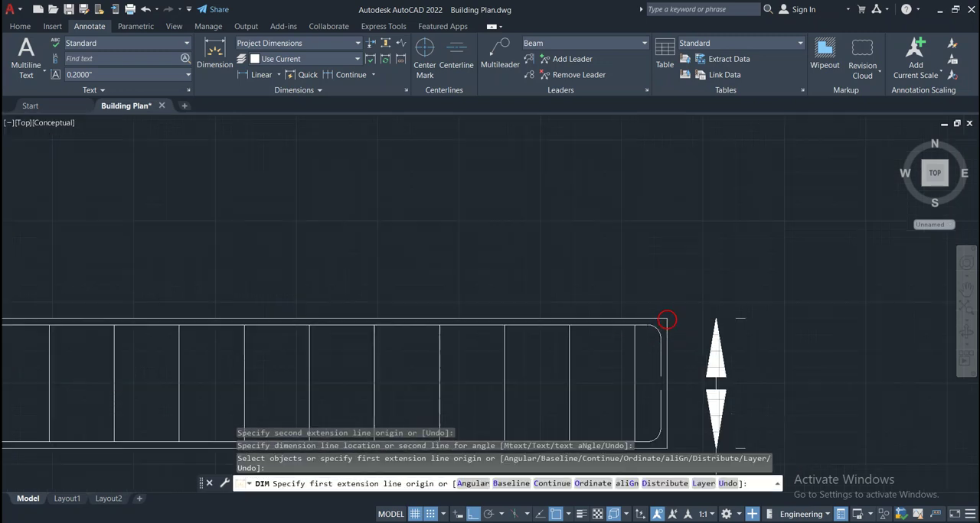
click(666, 319)
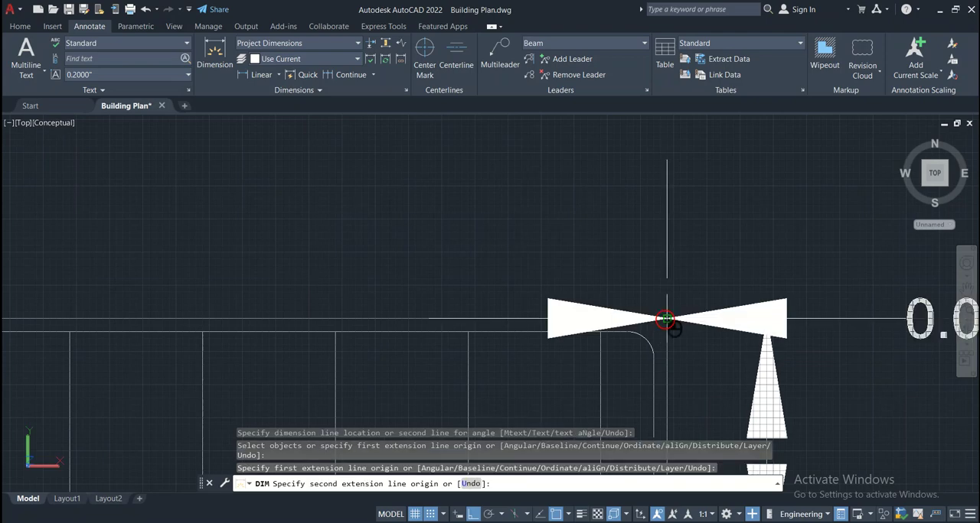
scroll(636, 341, down, 5)
scroll(491, 342, up, 5)
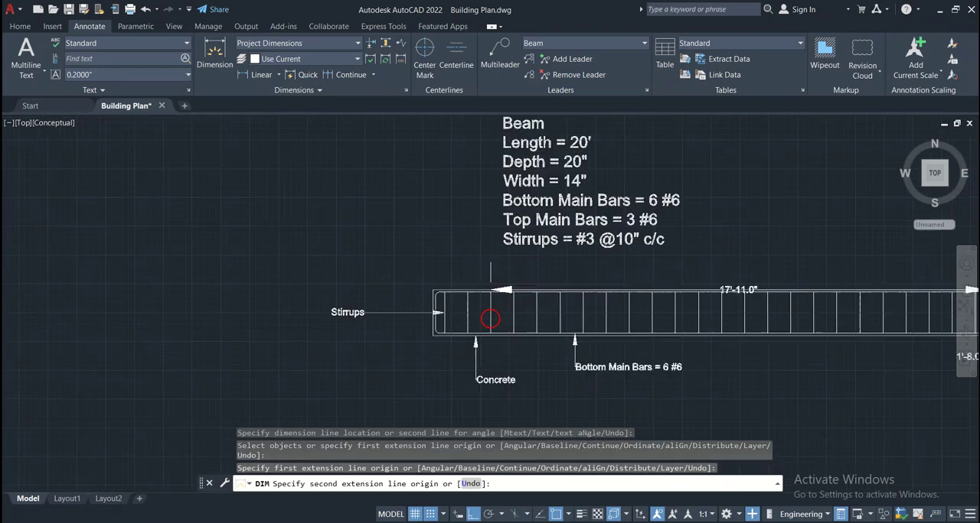
scroll(431, 273, up, 5)
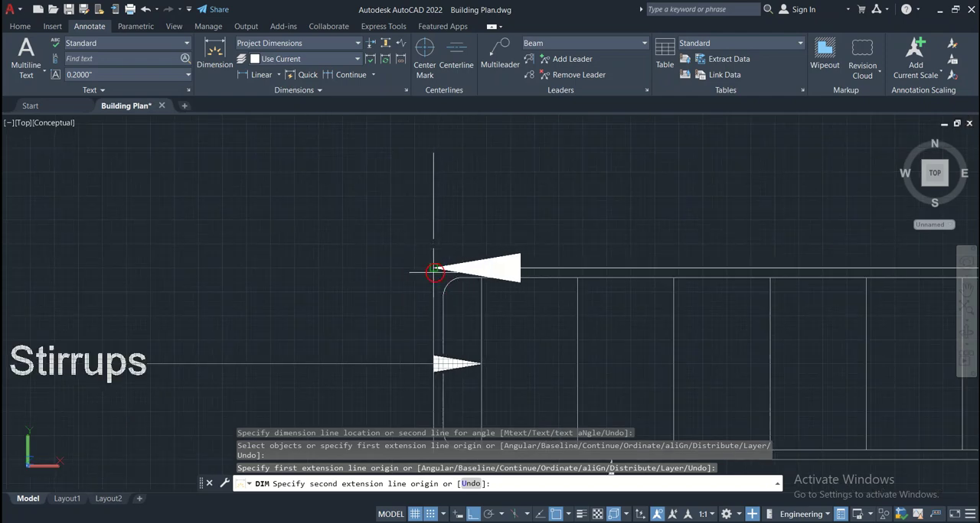
click(434, 272)
scroll(438, 266, down, 5)
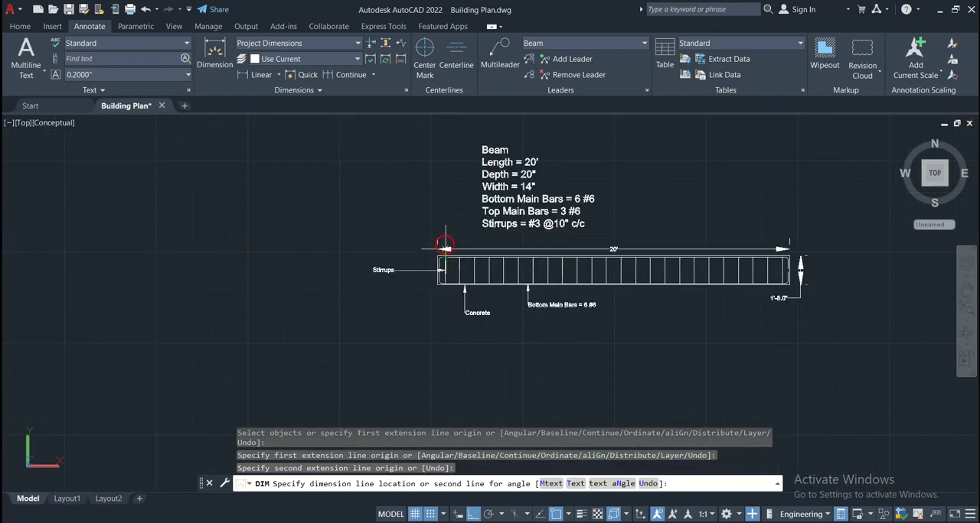
click(446, 245)
Dimension the horizontal concrete cover between the bent main bar and the beam's left edge, placing the dimension line below the lower-left corner
scroll(582, 247, up, 4)
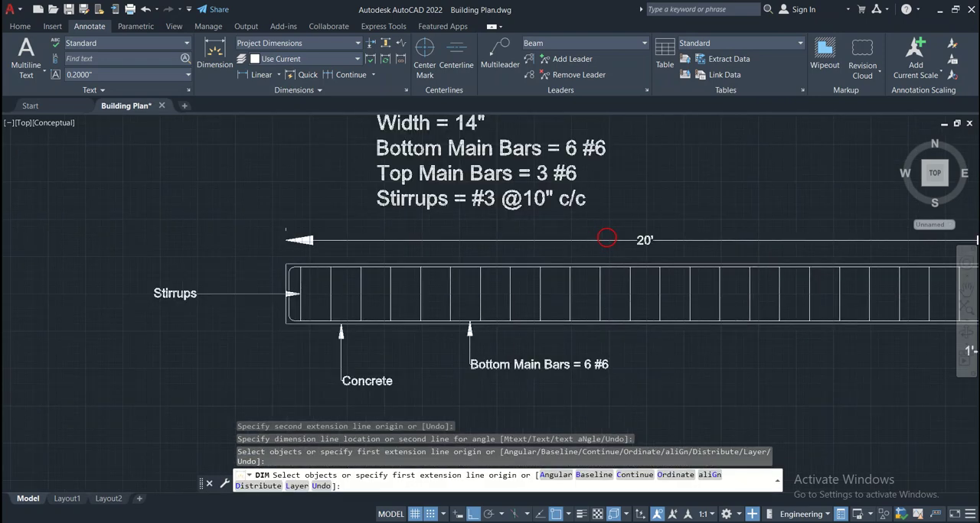
scroll(612, 237, up, 2)
scroll(665, 236, down, 4)
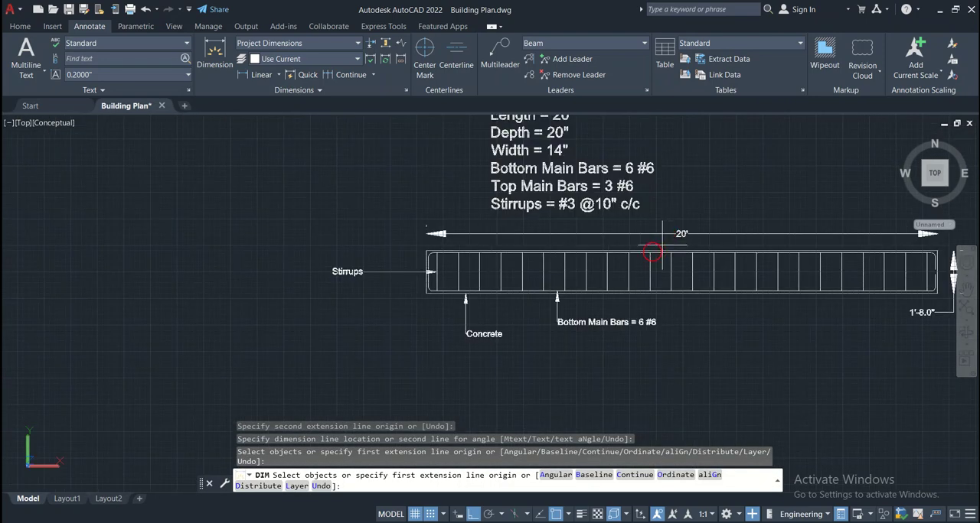
scroll(714, 297, up, 2)
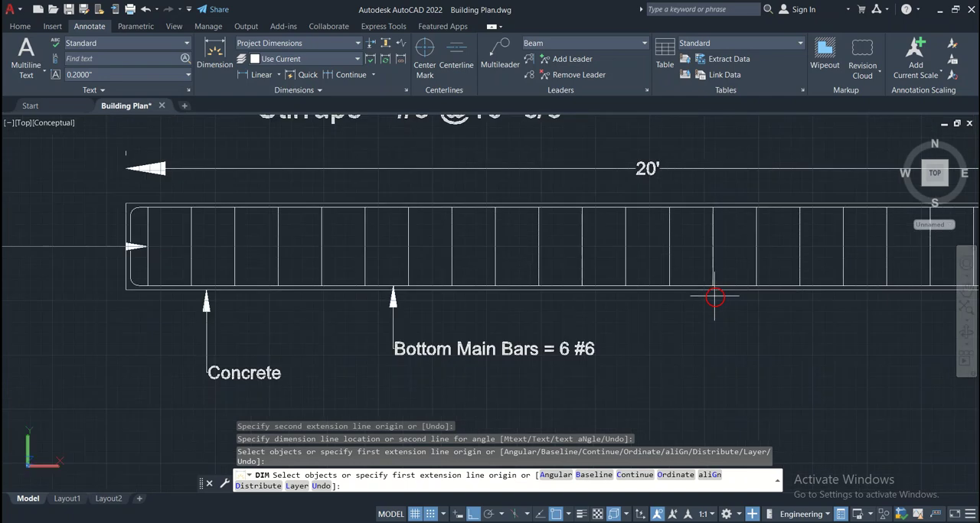
scroll(714, 298, down, 3)
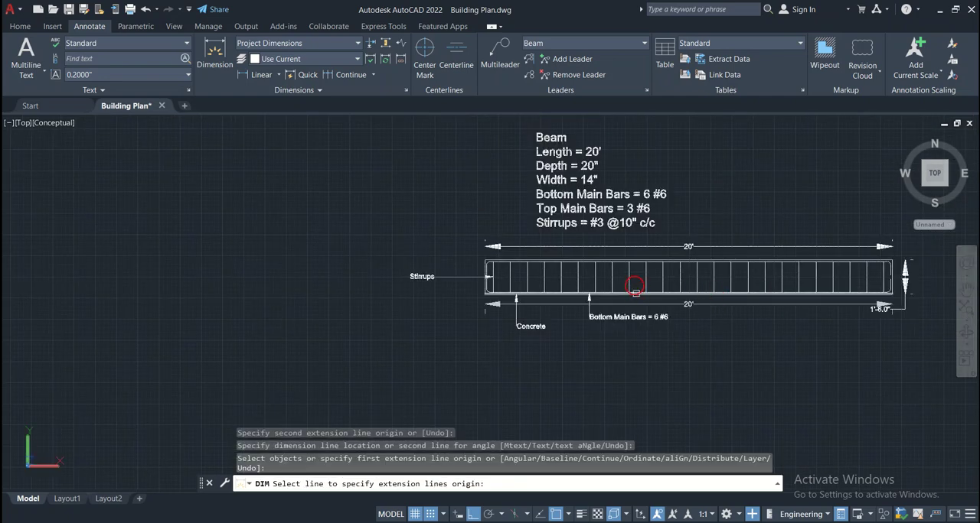
scroll(492, 293, up, 2)
scroll(492, 294, up, 6)
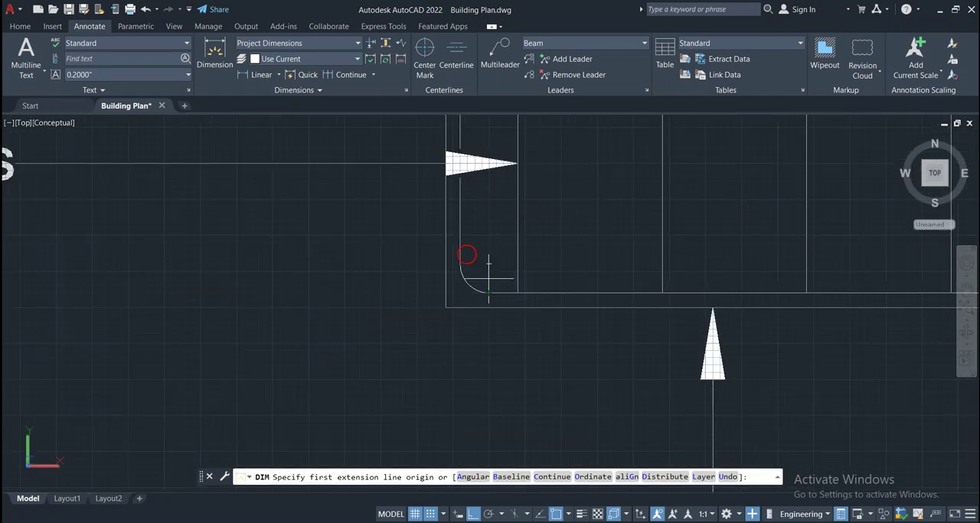
click(214, 59)
click(455, 263)
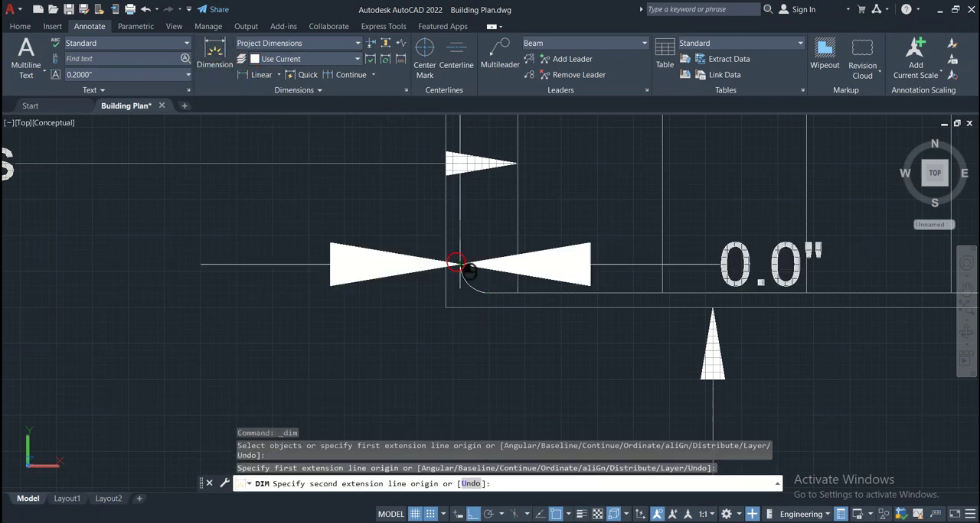
click(446, 263)
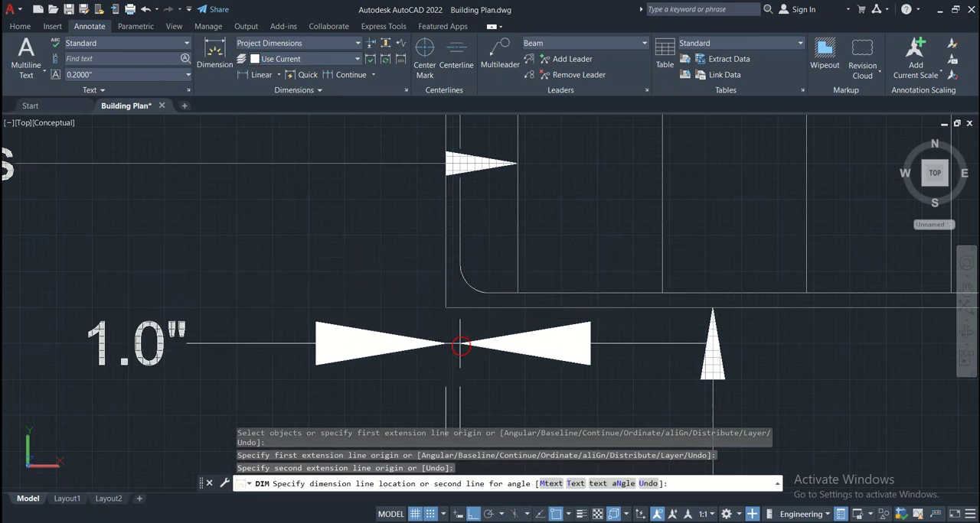
click(459, 343)
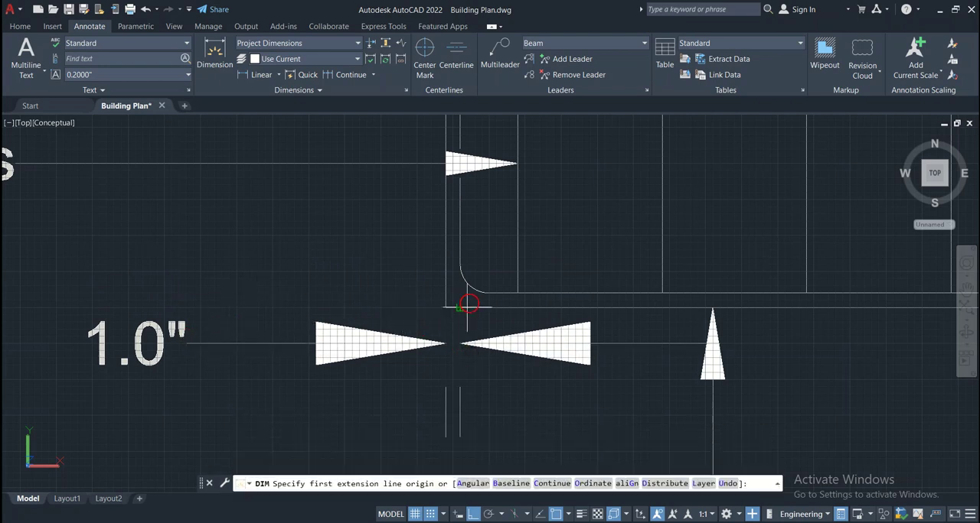
Dimension the vertical concrete cover between the bottom main bar and the beam's bottom edge, placing the dimension line left of the beam
click(517, 291)
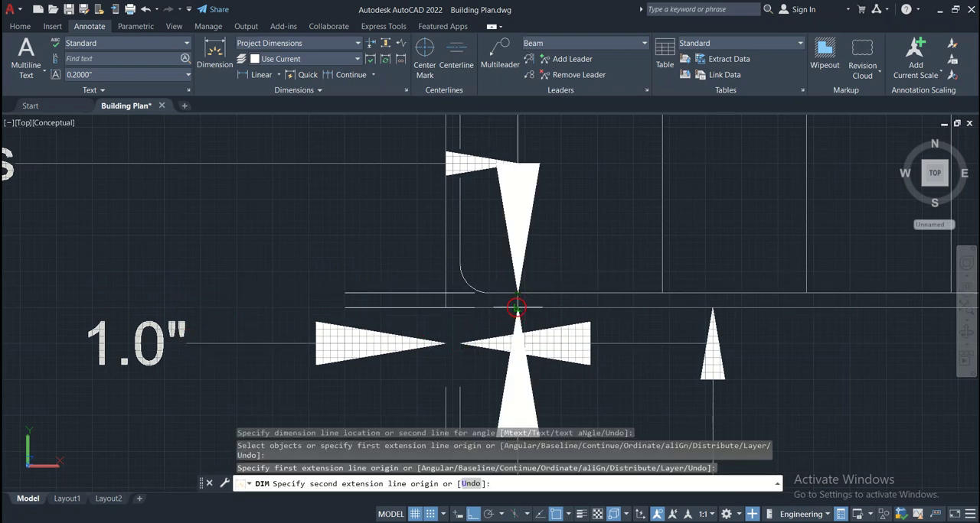
click(516, 308)
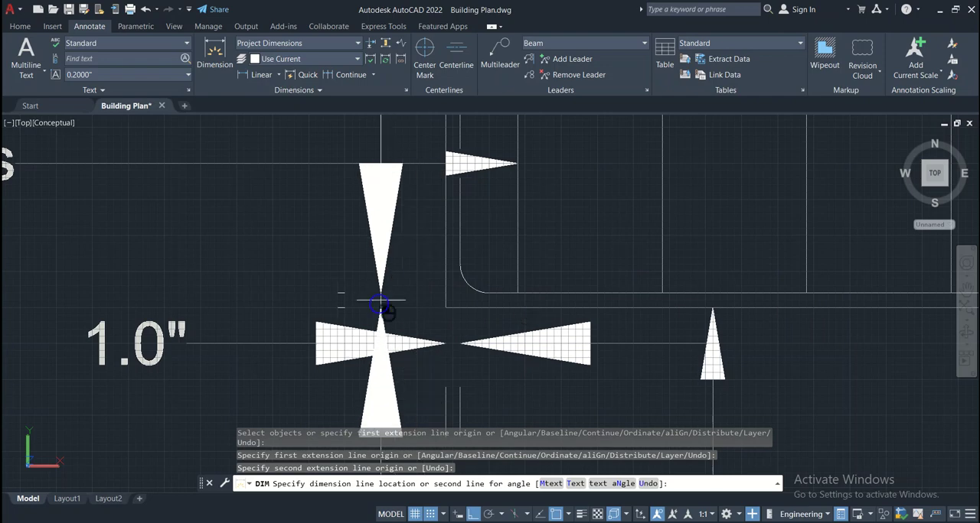
click(381, 305)
scroll(379, 307, down, 5)
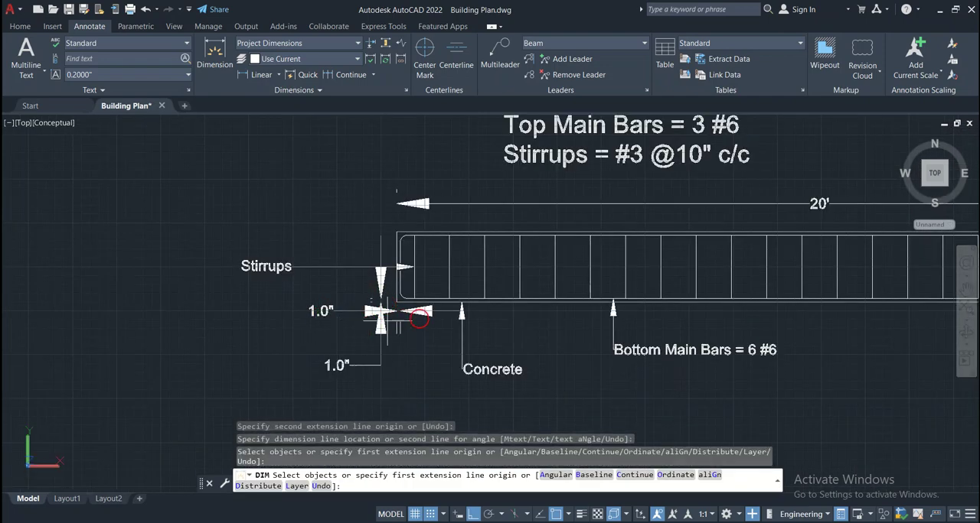
Review the whole beam detail with its specification text, labels and dimensions
scroll(579, 308, down, 2)
middle_drag(765, 337, 529, 348)
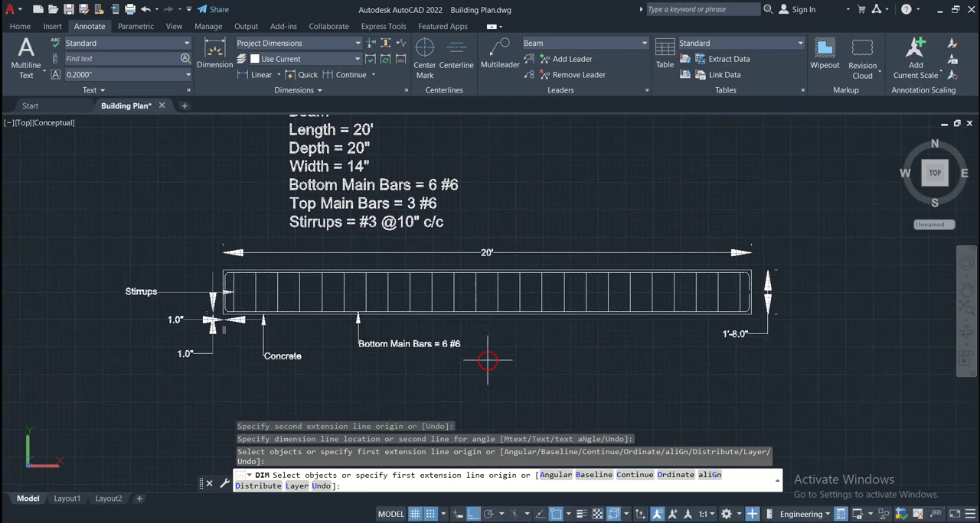
scroll(485, 361, up, 3)
scroll(486, 361, down, 2)
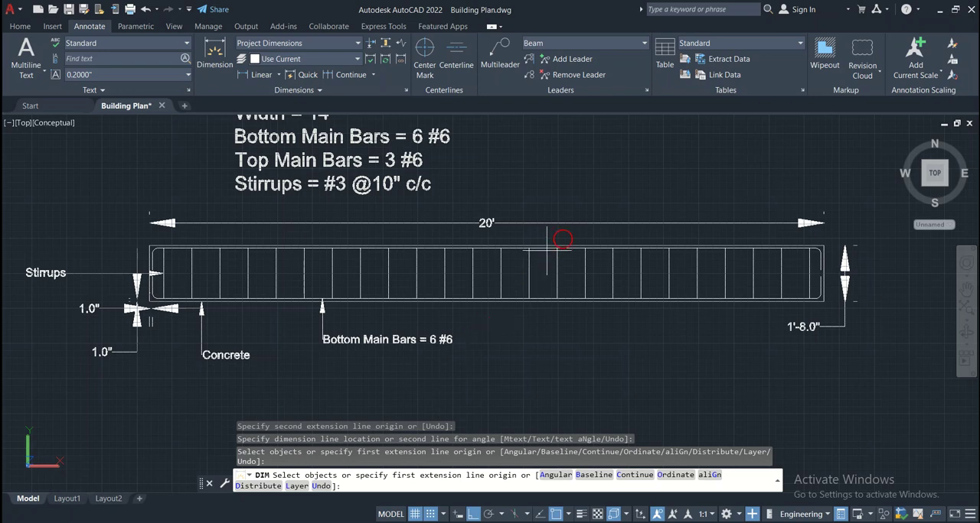
middle_drag(551, 223, 538, 257)
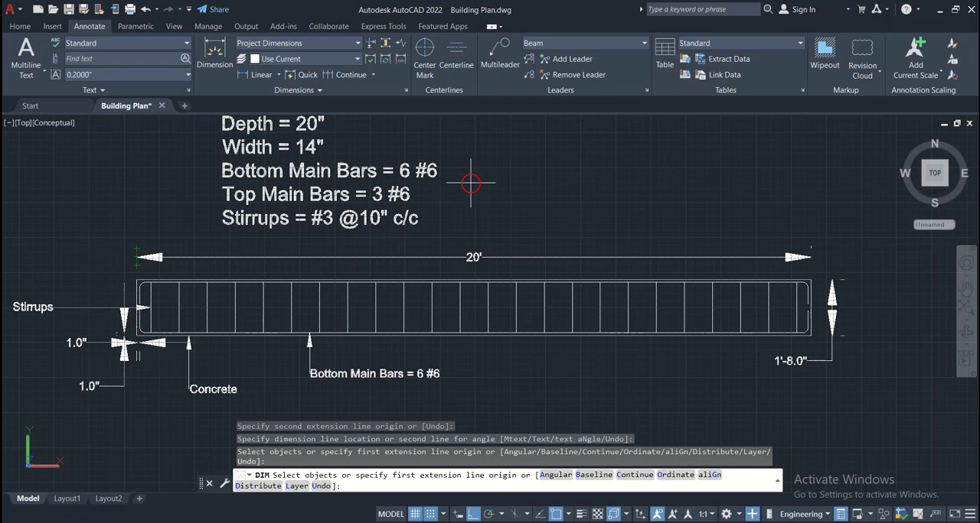
scroll(471, 183, down, 2)
middle_drag(498, 213, 498, 241)
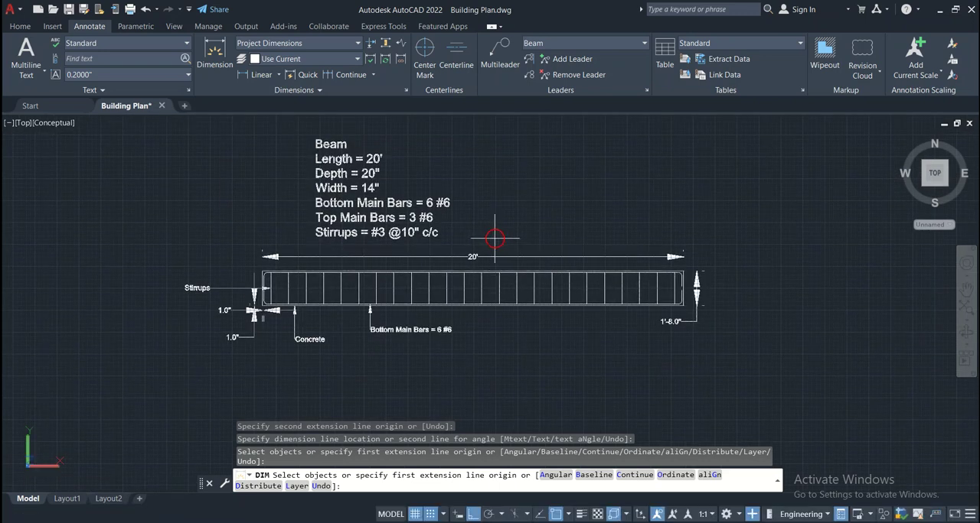